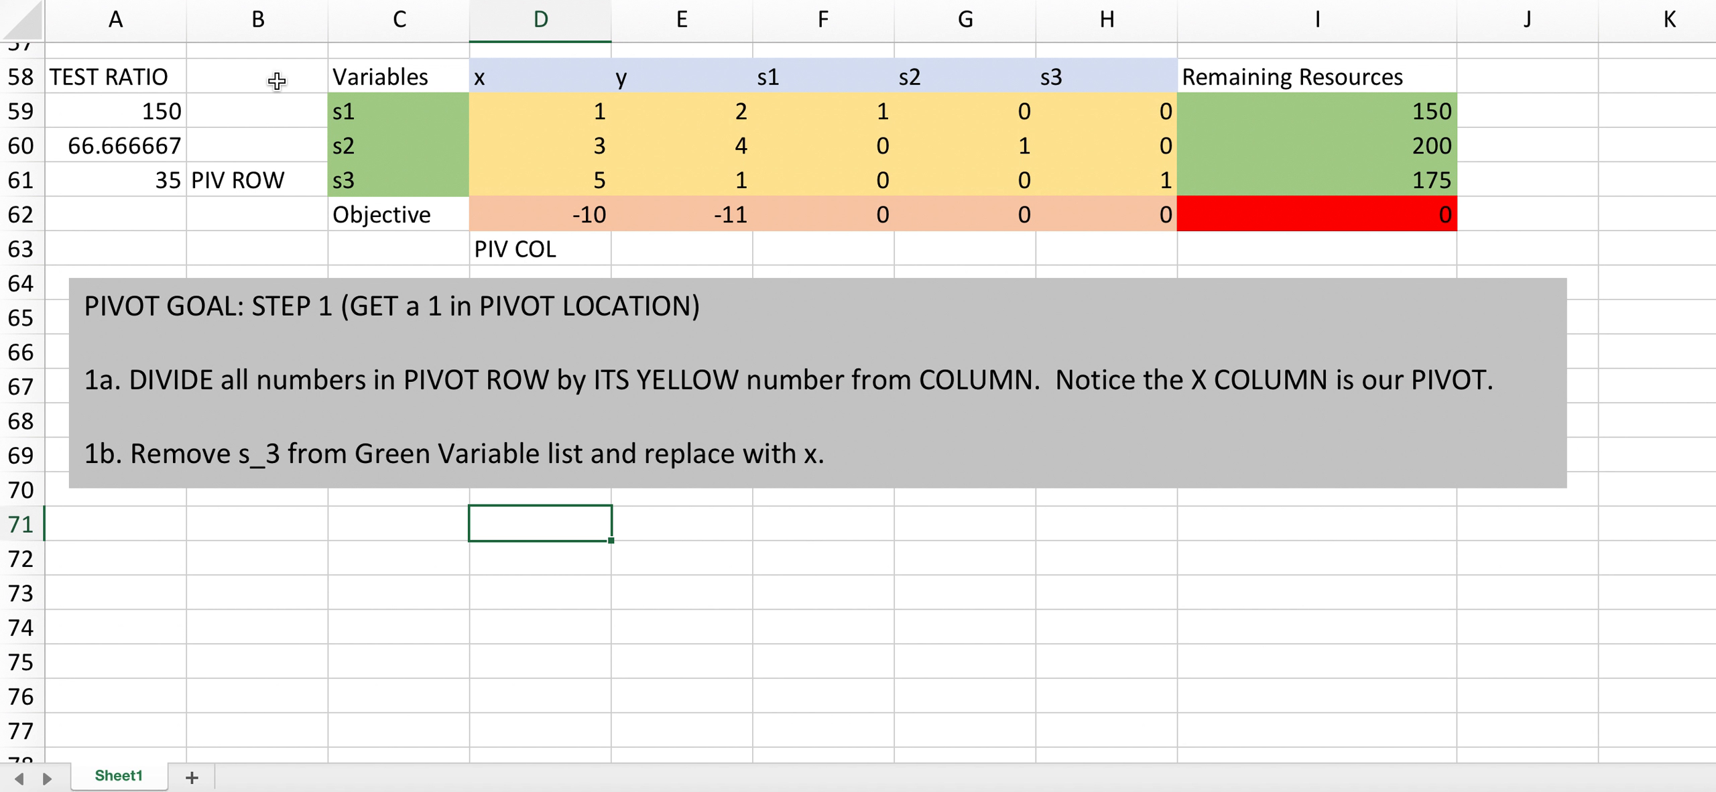
Copy the tableau B58:I63 and paste it at B71 as values with source formatting.
{"action": "left_click_drag", "start_coordinate": [282, 77], "coordinate": [1355, 262]}
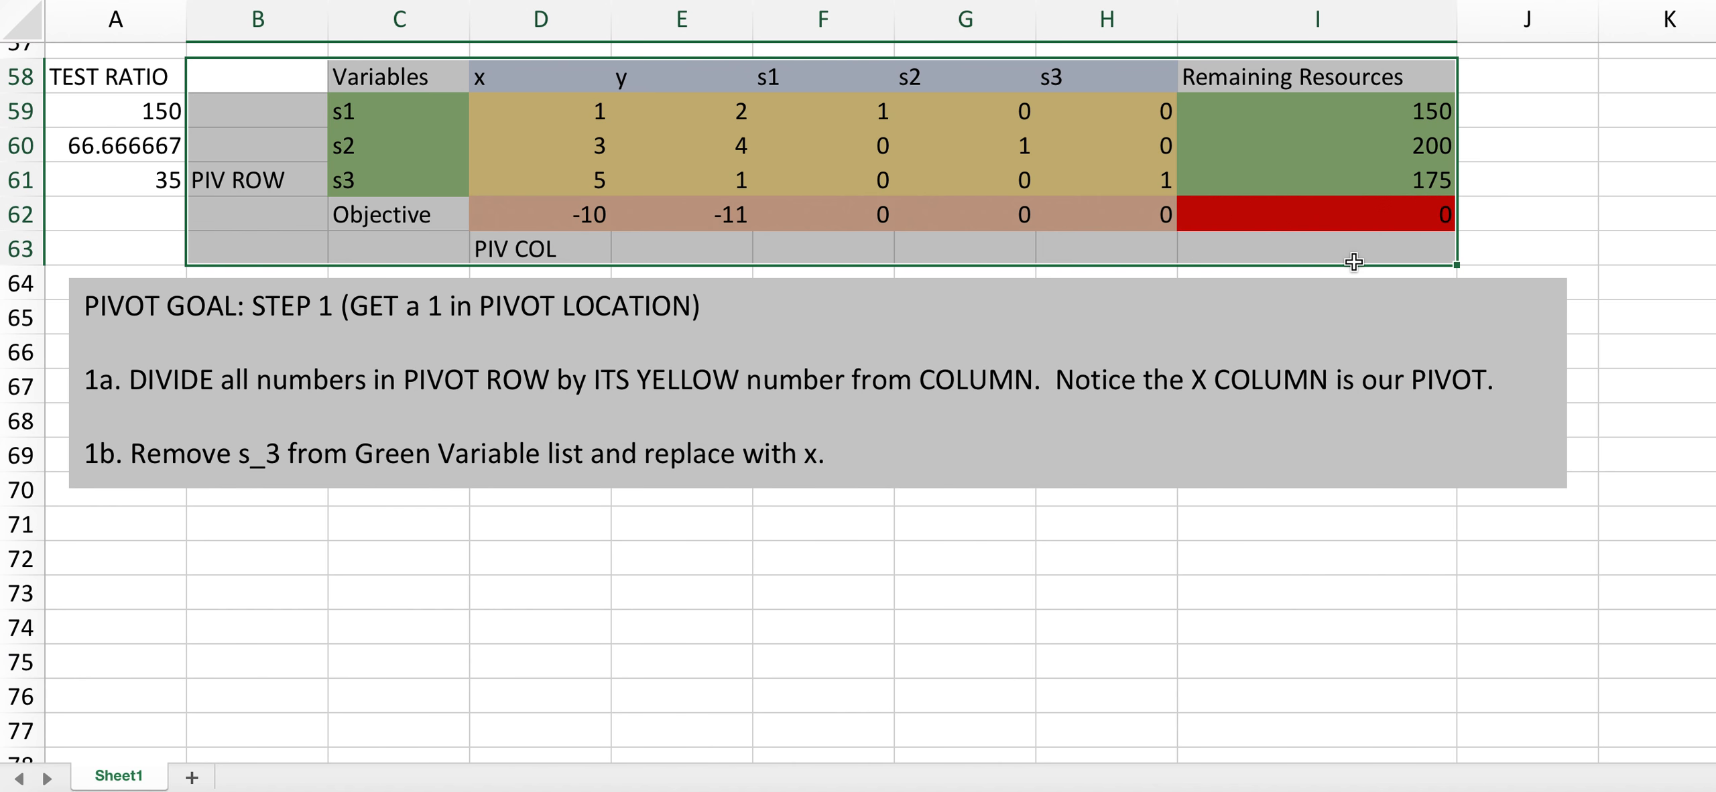
{"action": "key", "text": "super+c"}
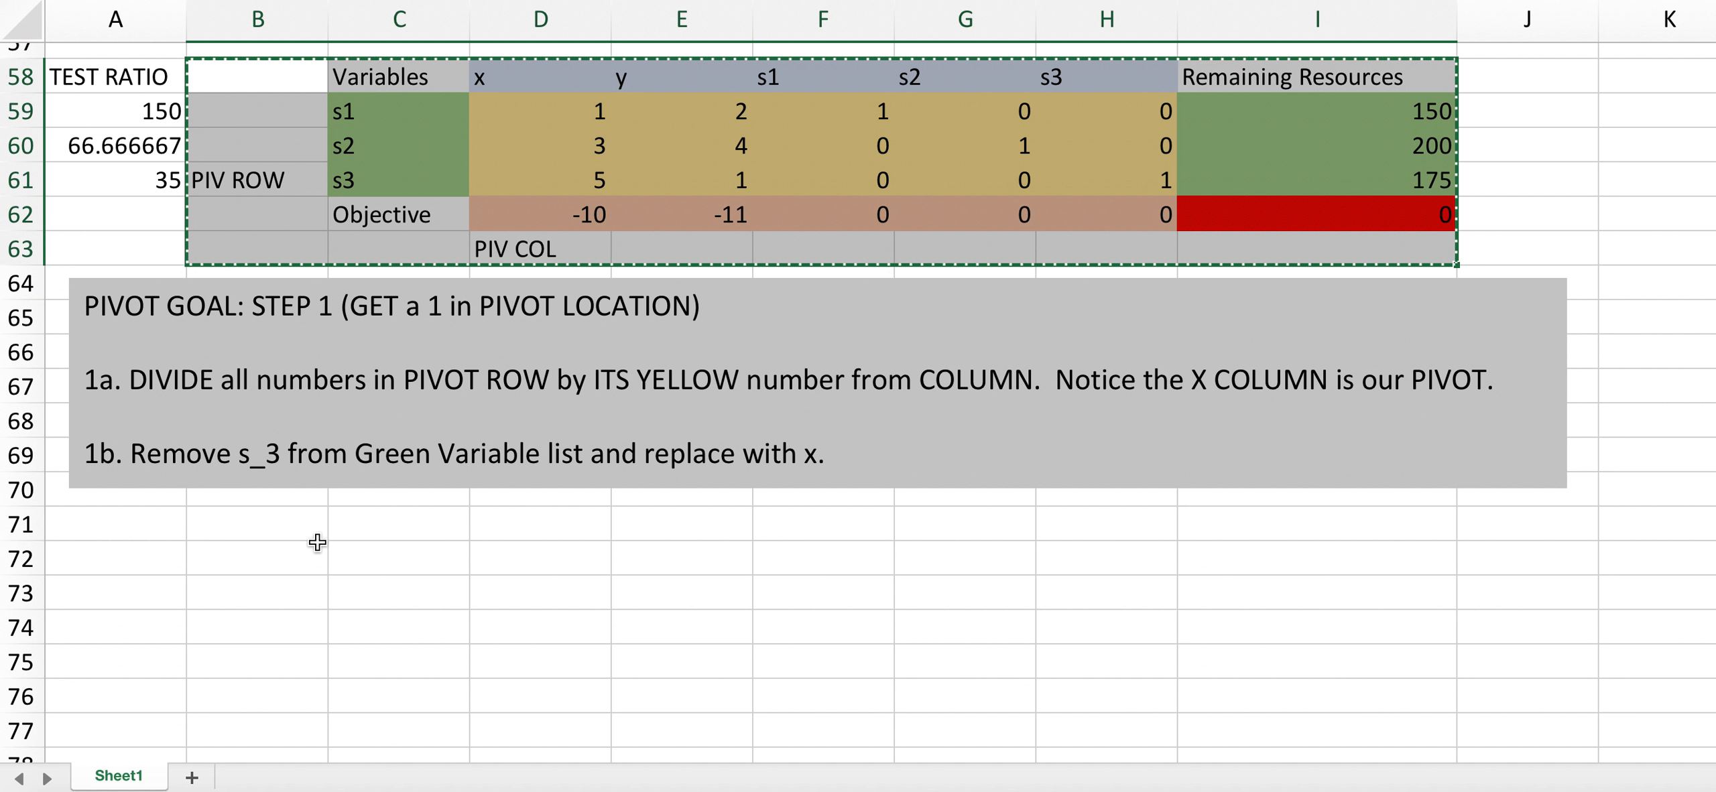
{"action": "left_click", "coordinate": [285, 529]}
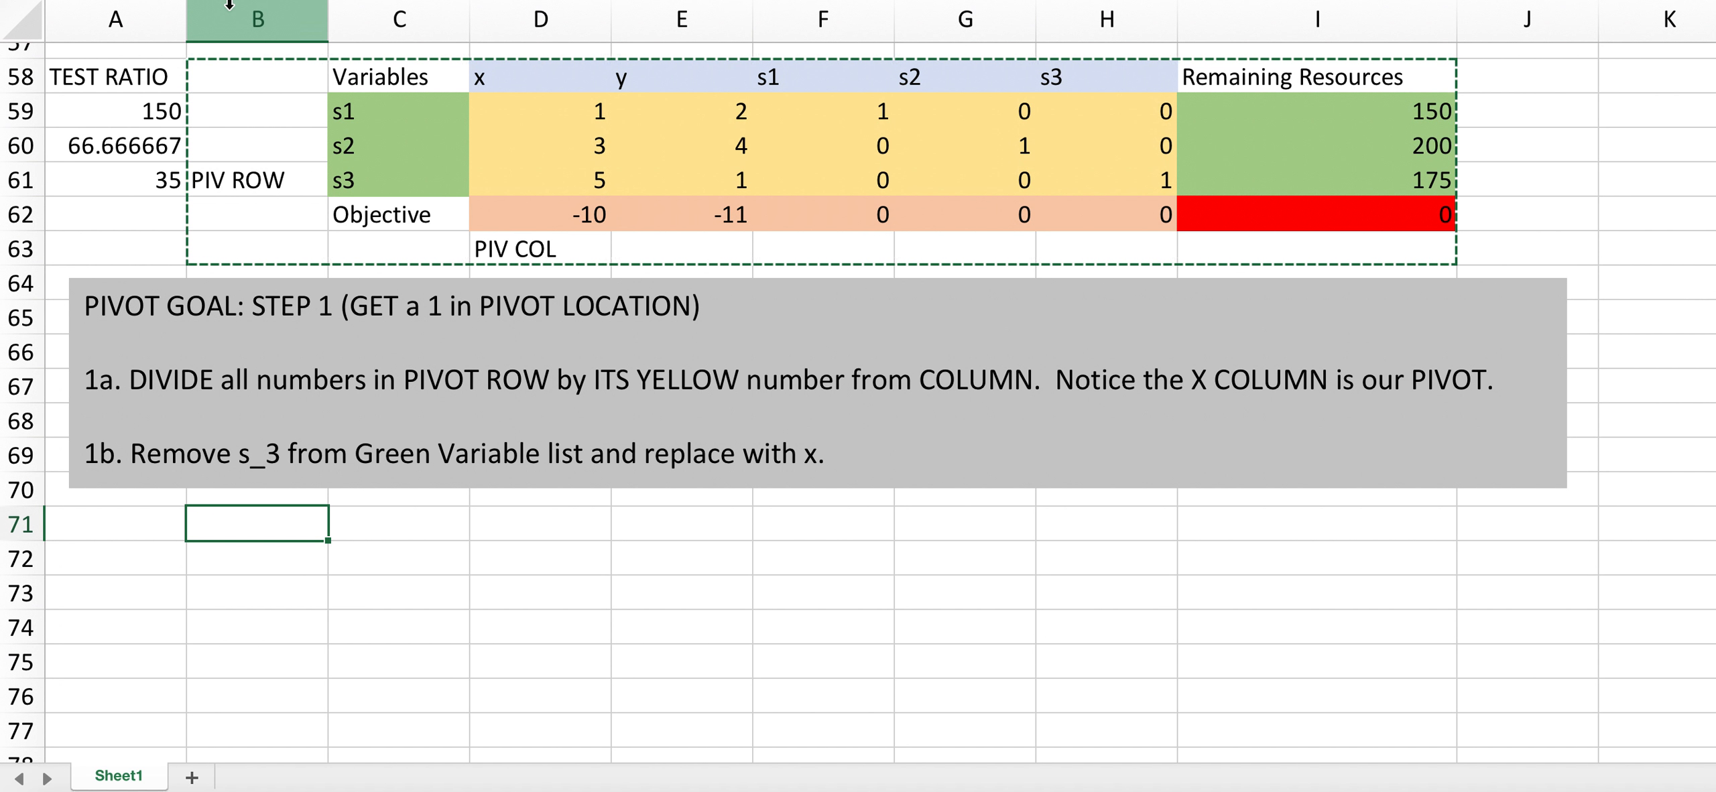
{"action": "left_click", "coordinate": [59, 0]}
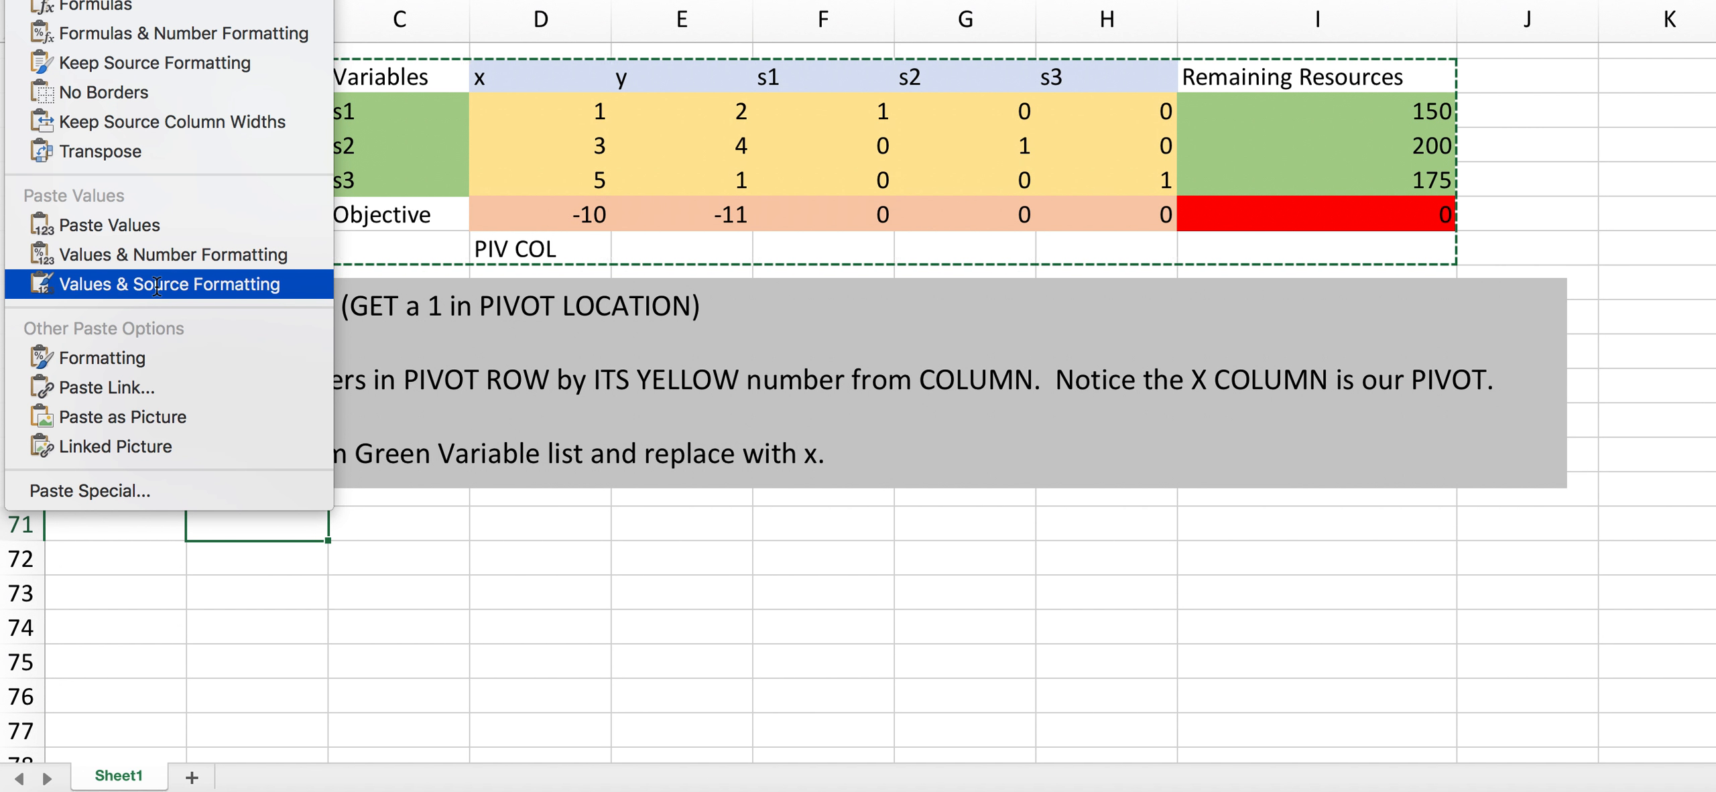
{"action": "left_click", "coordinate": [156, 285]}
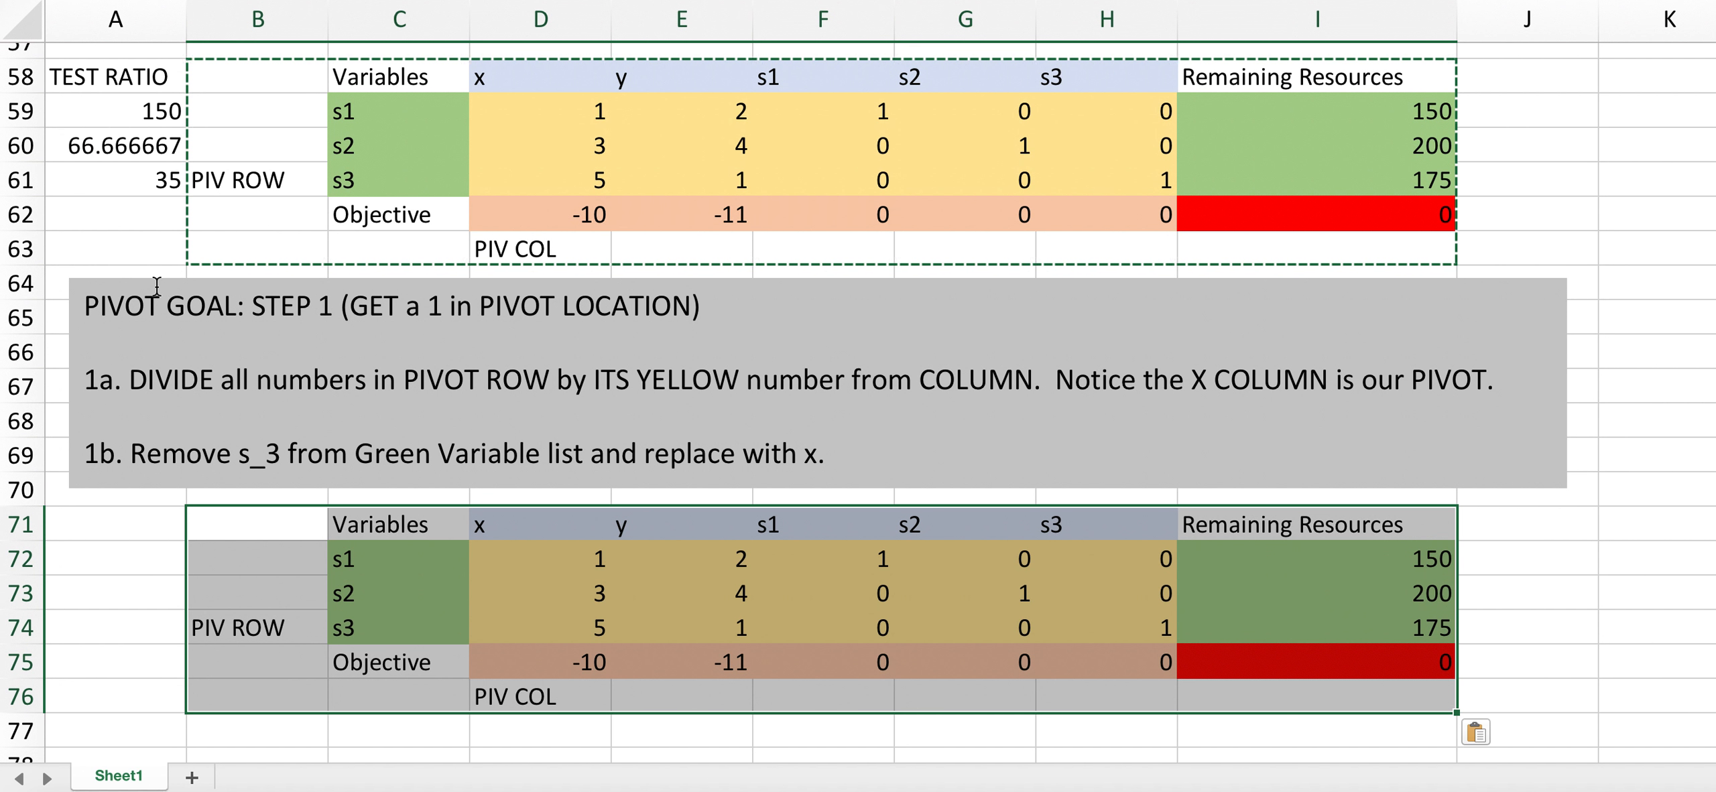
{"action": "left_click", "coordinate": [127, 538]}
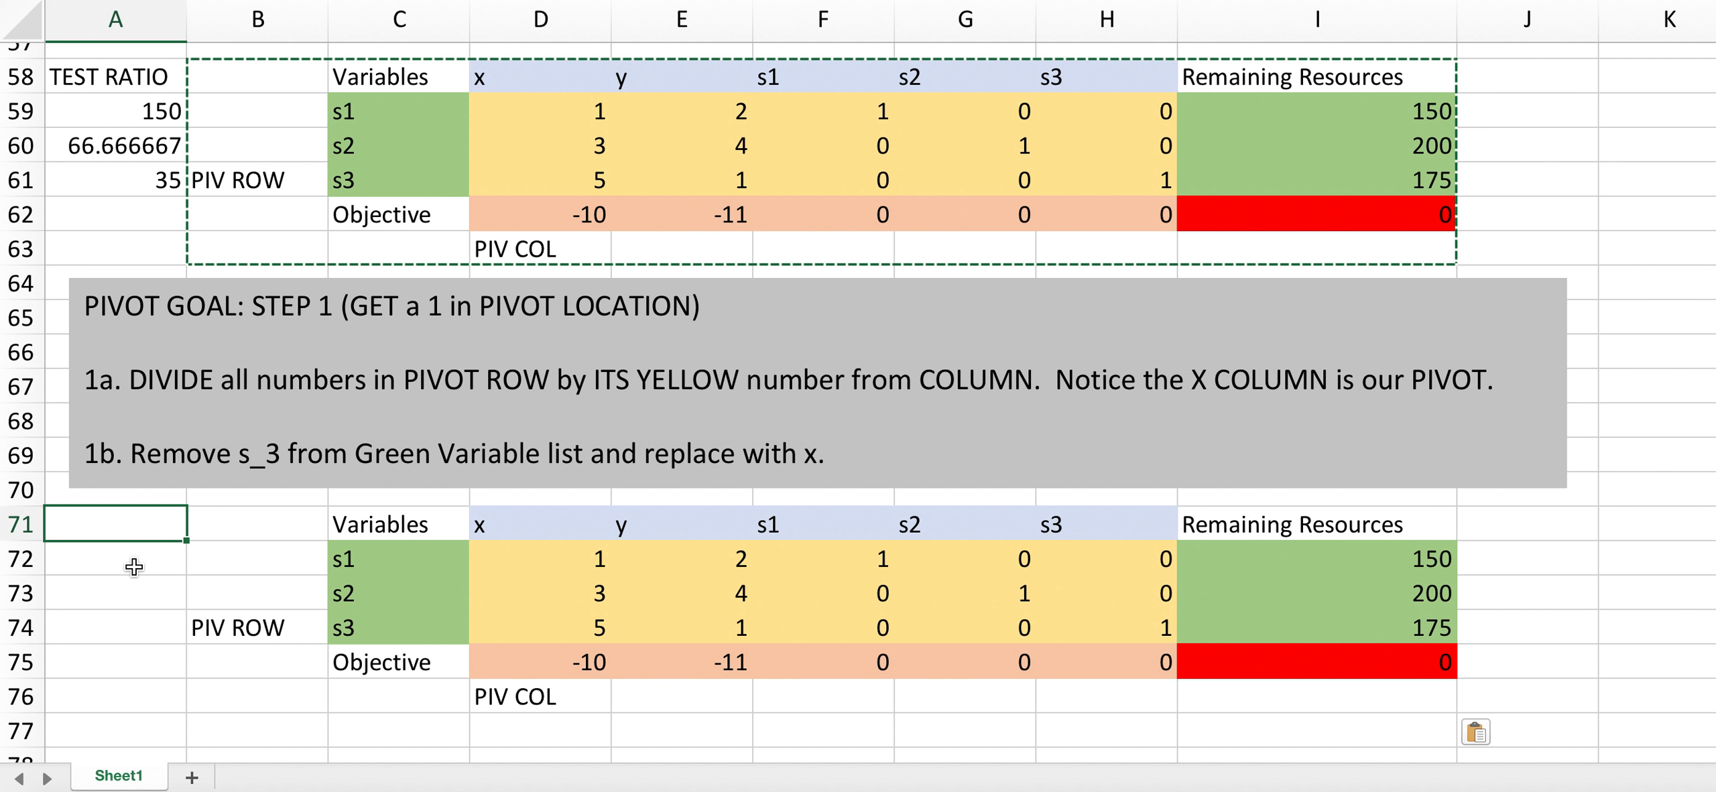
{"action": "left_click", "coordinate": [134, 567]}
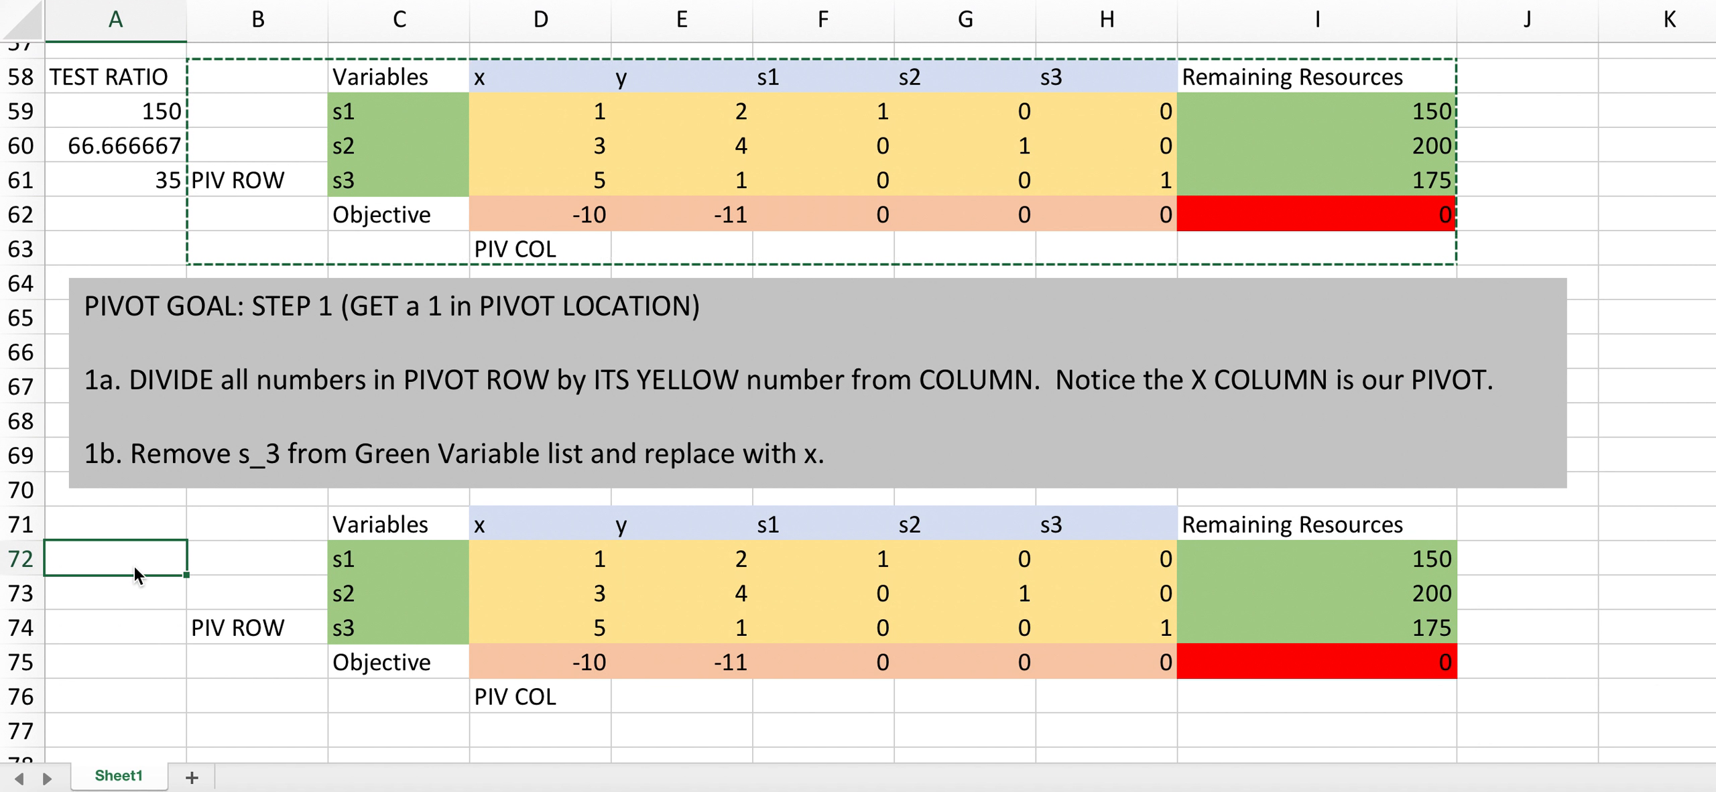
{"action": "key", "text": "super+c"}
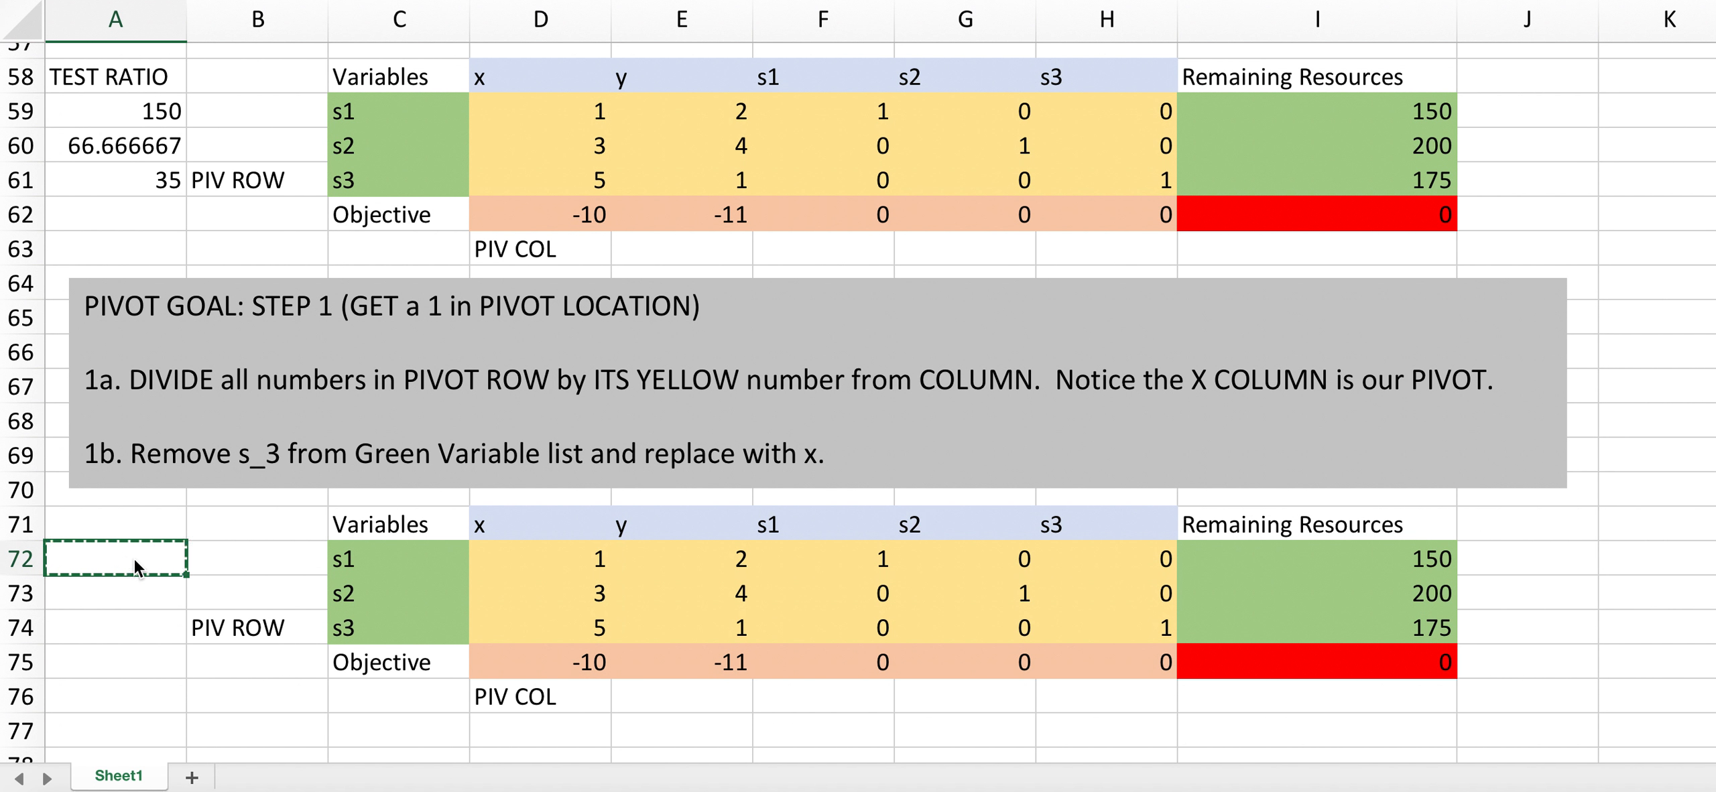
{"action": "key", "text": "Escape"}
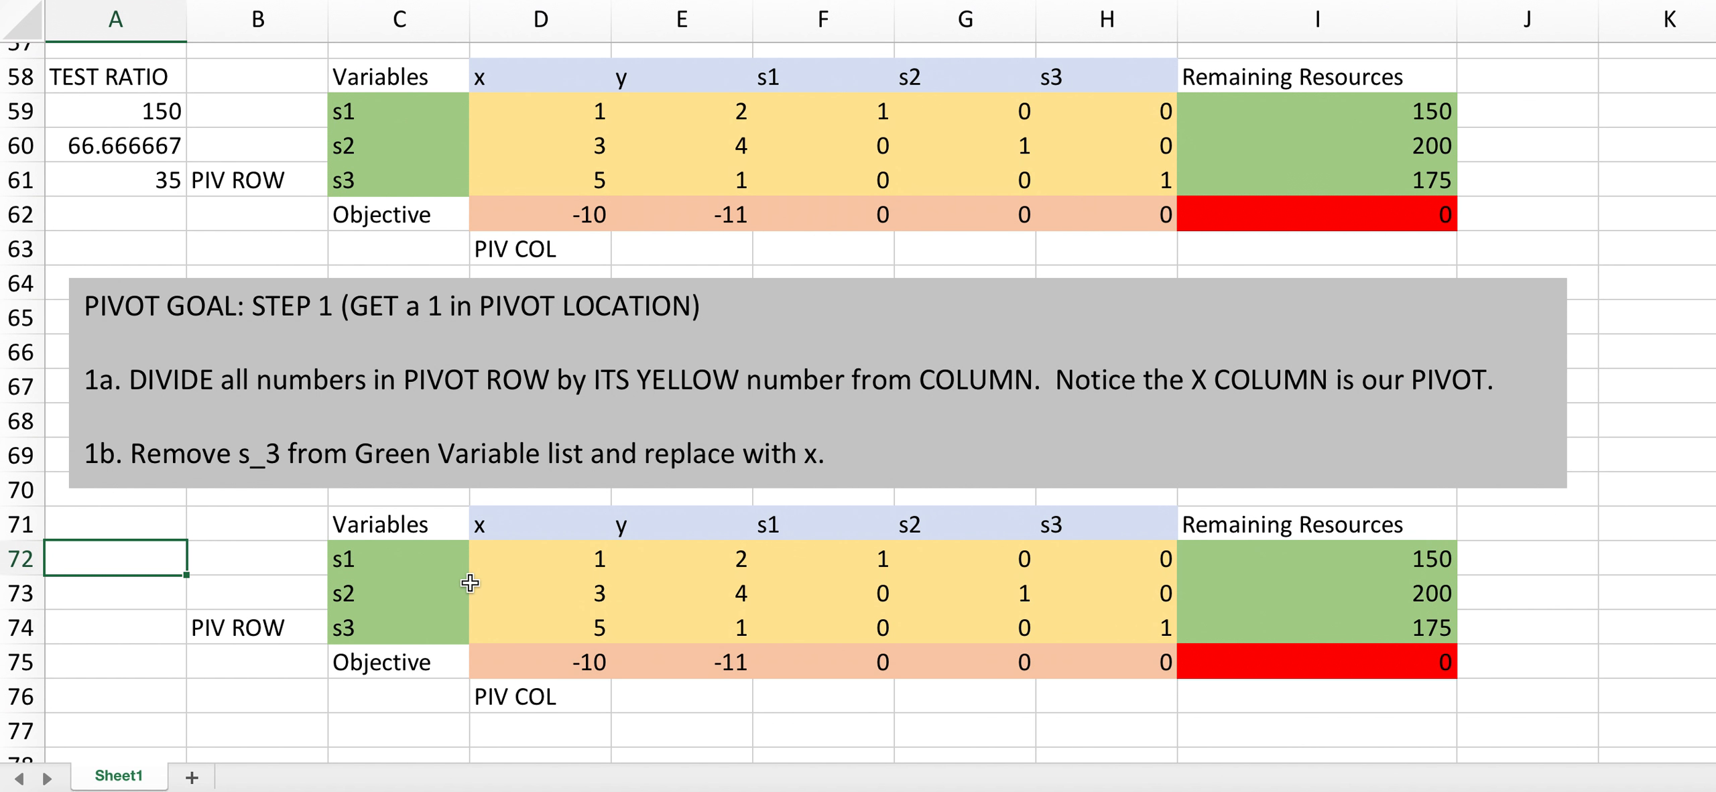
Enter the formula =D61/5 in D74, the pivot cell of the copied tableau.
{"action": "left_click", "coordinate": [566, 628]}
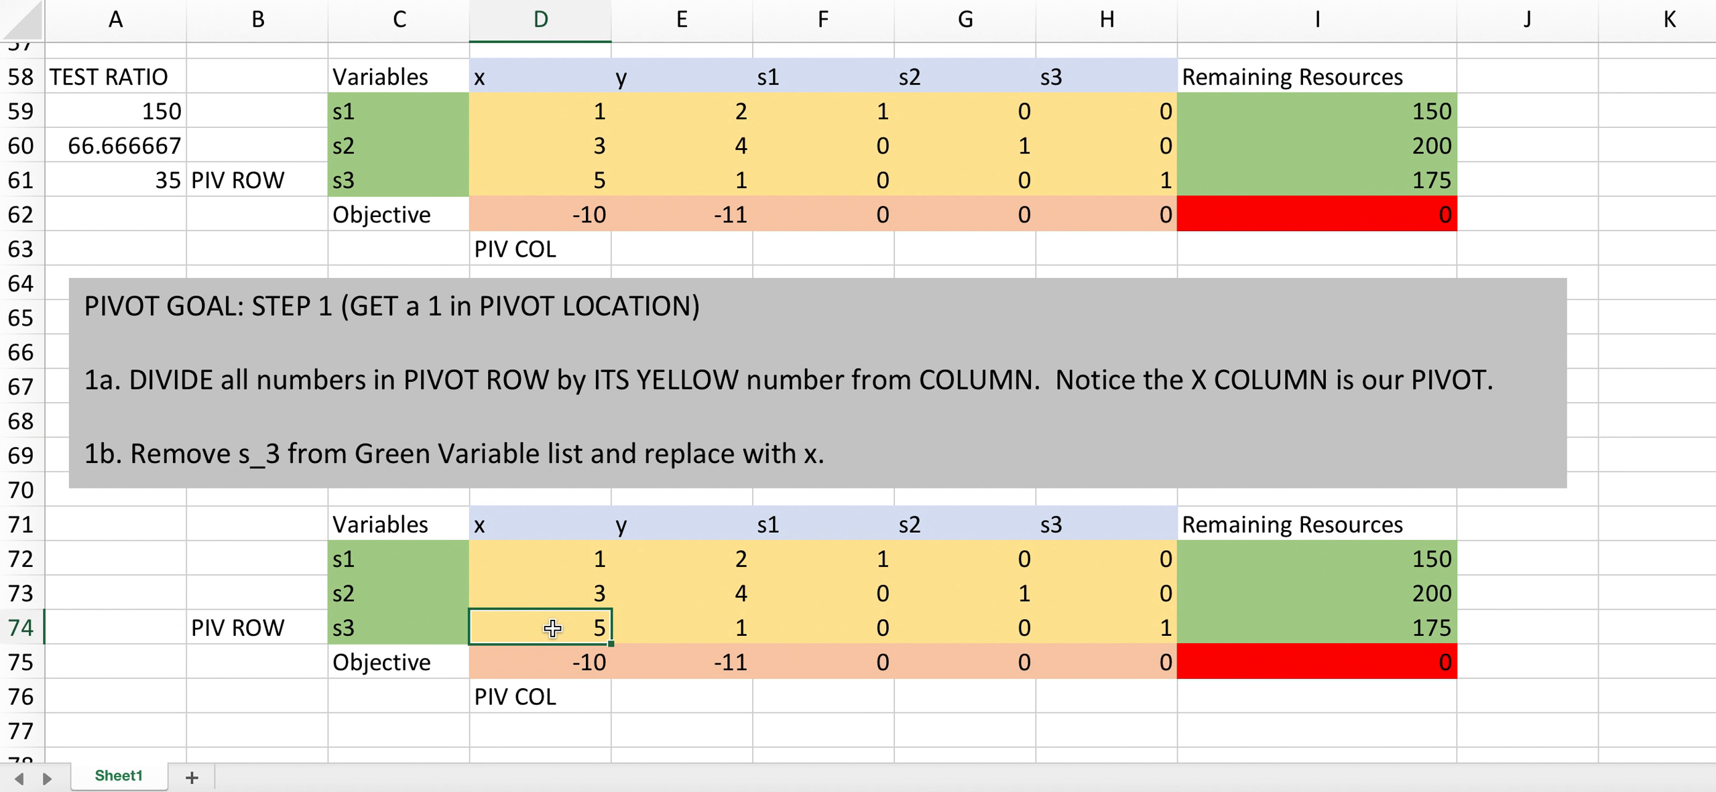
{"action": "type", "text": "="}
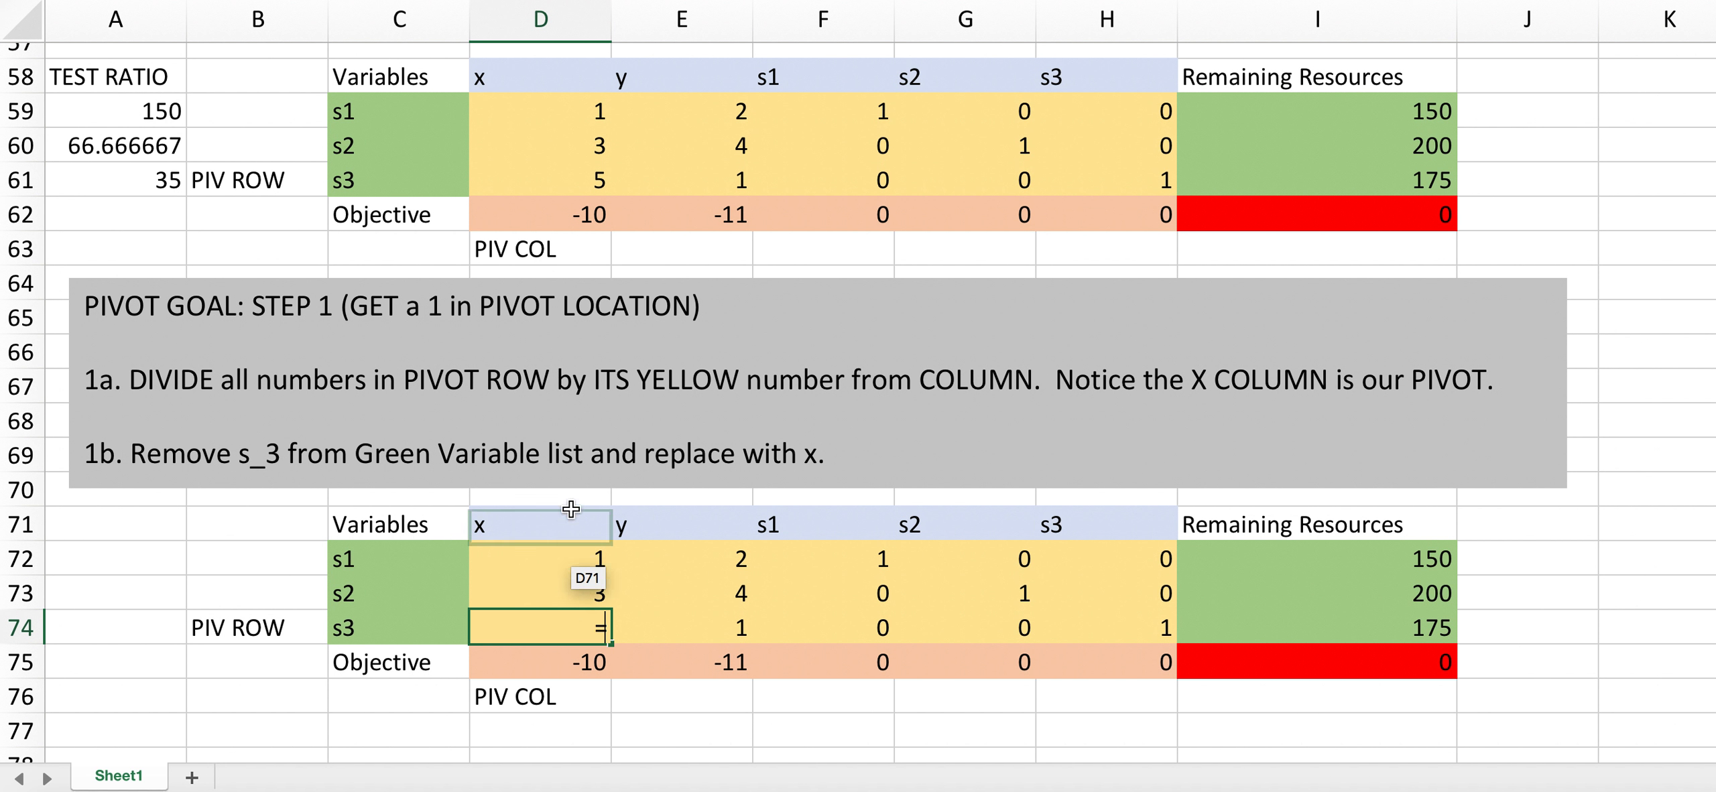
{"action": "left_click", "coordinate": [567, 178]}
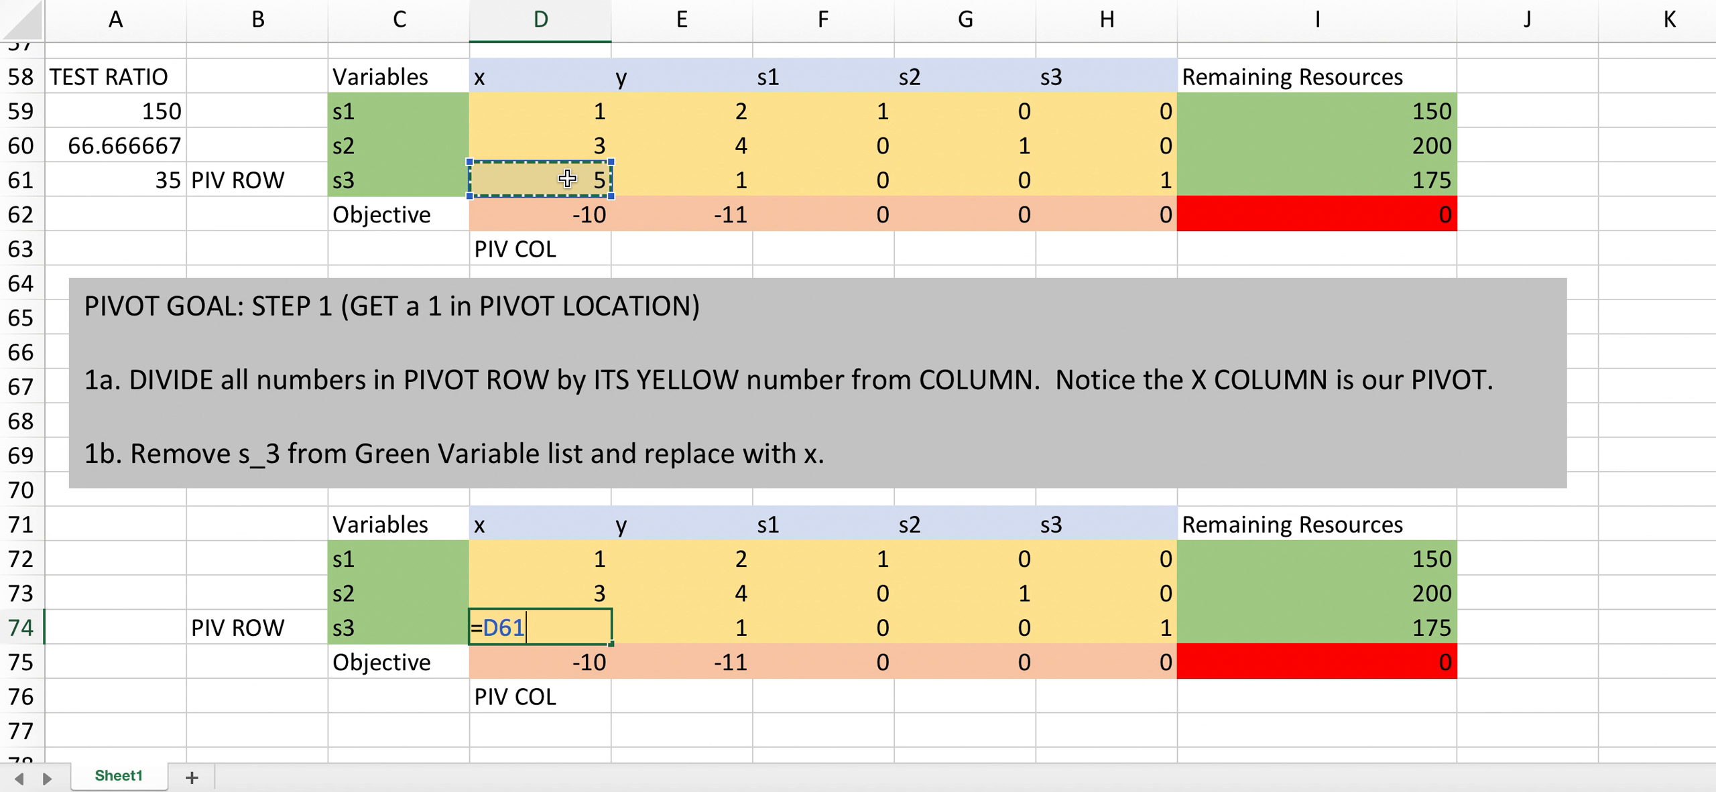
{"action": "type", "text": "/"}
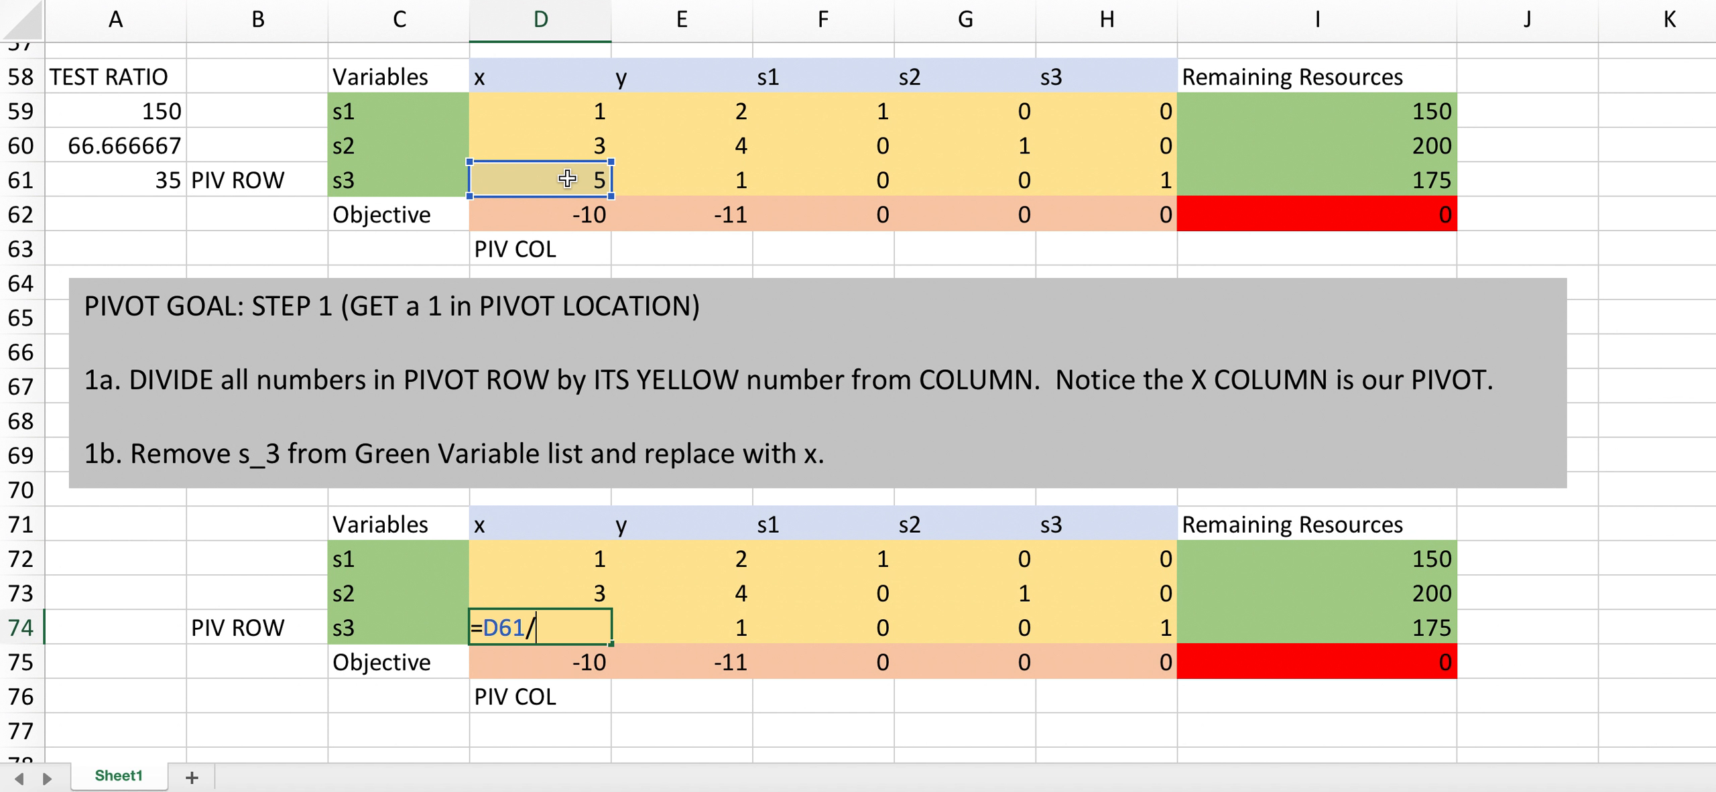
{"action": "type", "text": "5"}
{"action": "key", "text": "Return"}
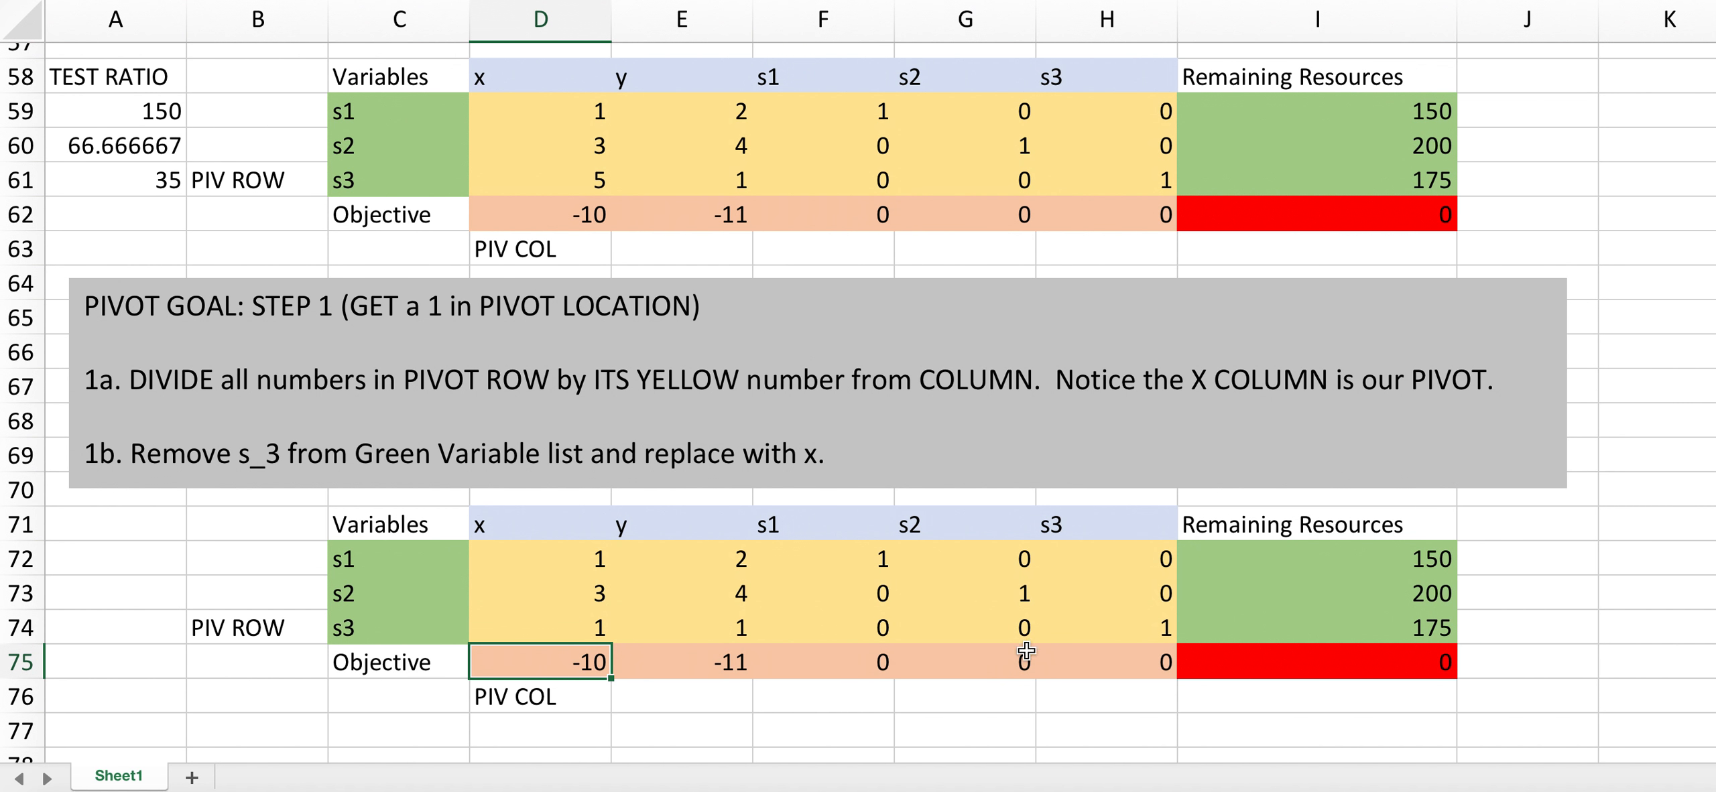
Fill the D74 division formula across the pivot row through I74.
{"action": "left_click", "coordinate": [544, 627]}
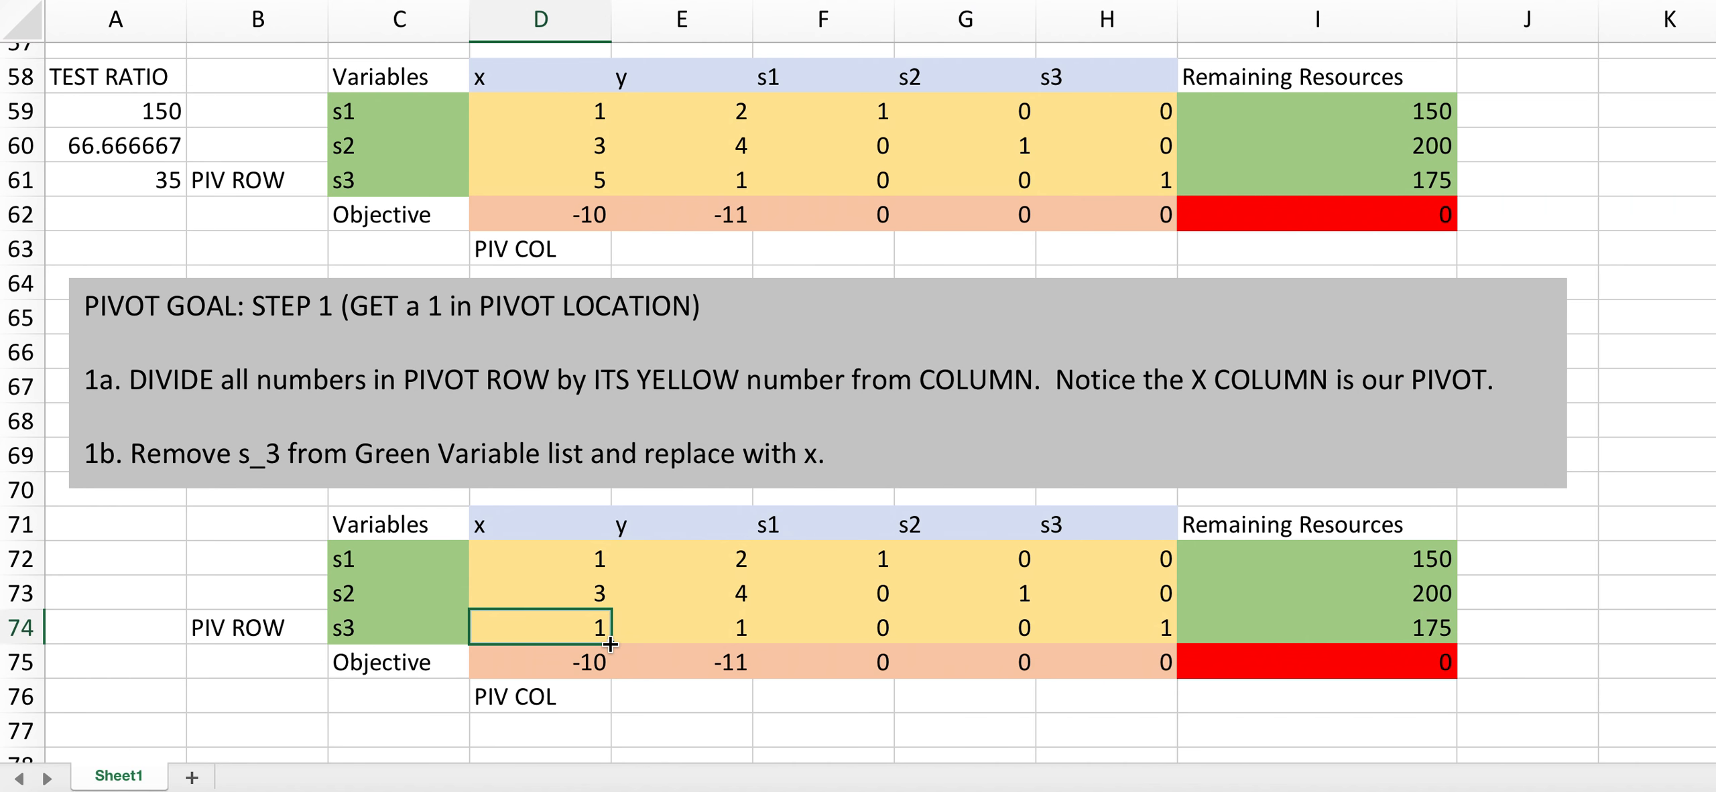
{"action": "left_click_drag", "start_coordinate": [610, 644], "coordinate": [1146, 633]}
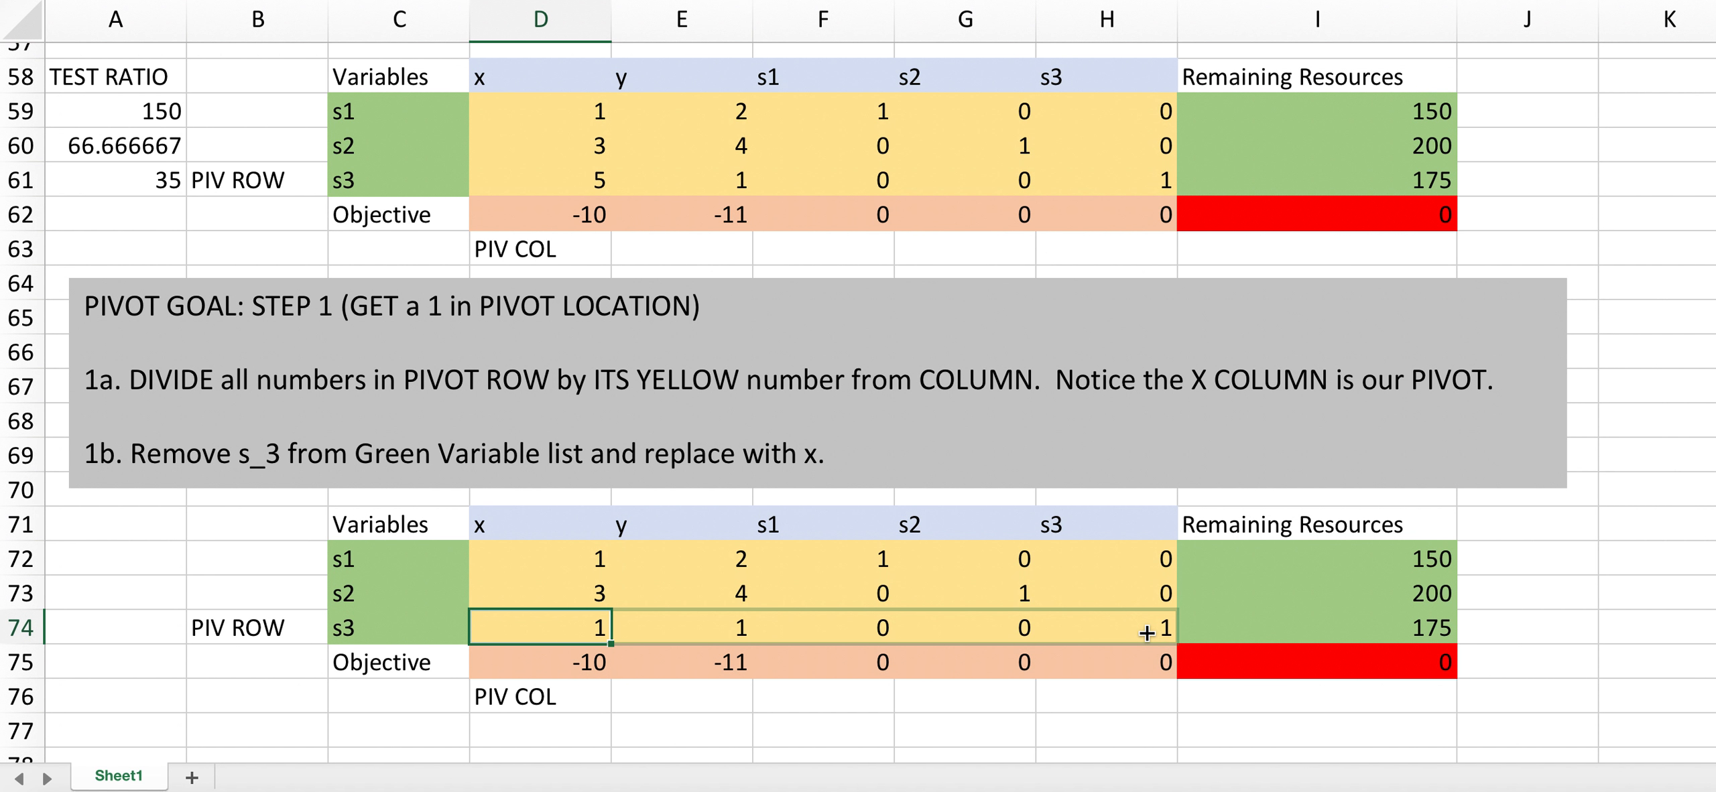
{"action": "left_click_drag", "start_coordinate": [1146, 633], "coordinate": [1358, 632]}
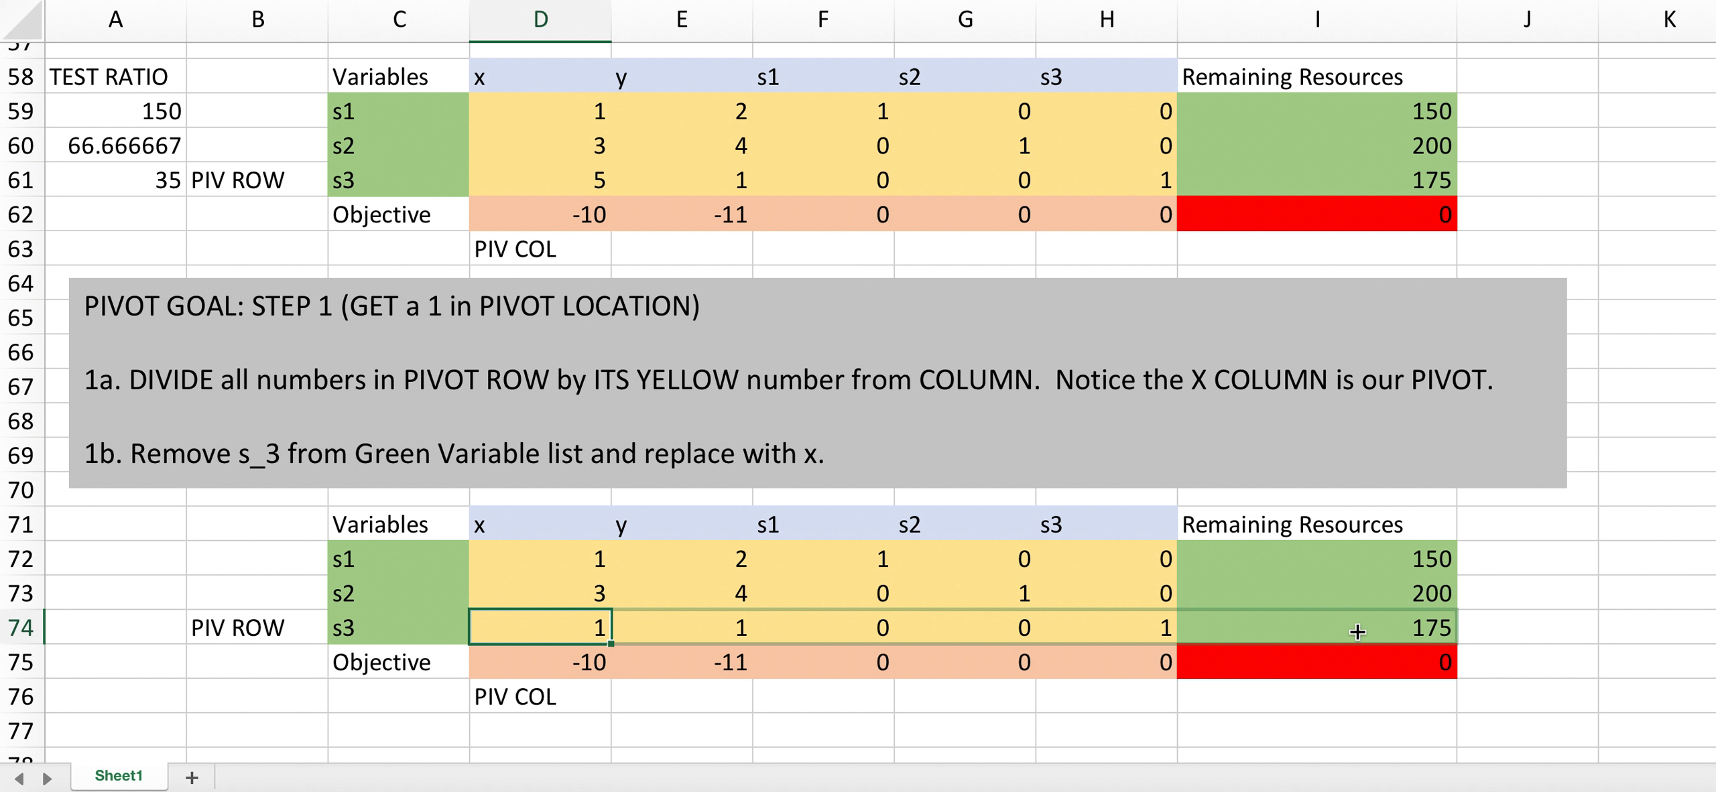
{"action": "left_click_drag", "start_coordinate": [1358, 632], "coordinate": [1358, 632]}
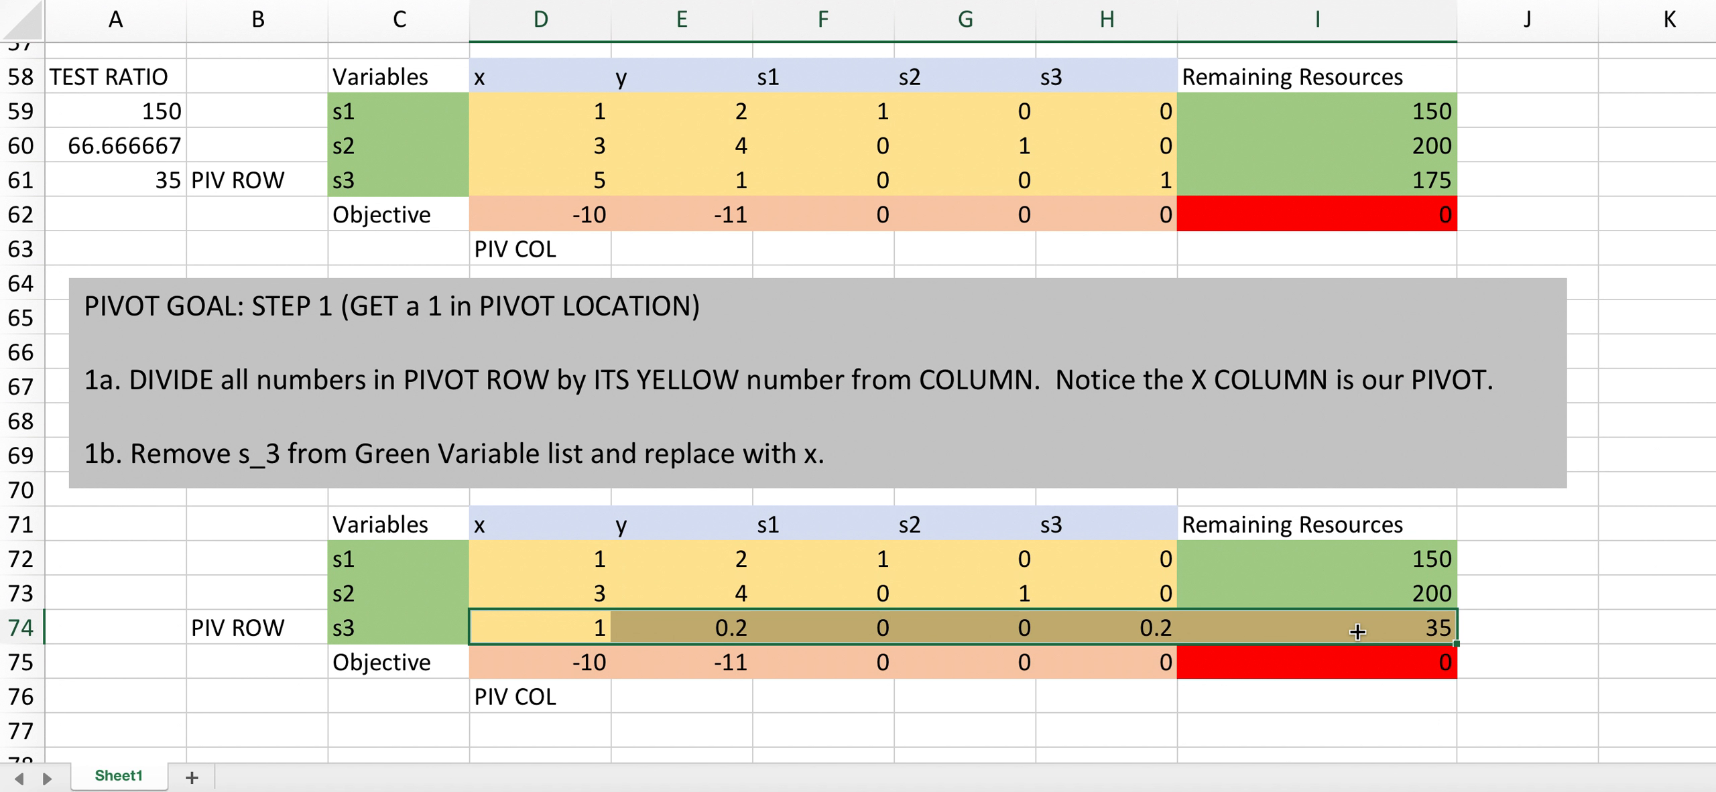
{"action": "left_click", "coordinate": [1540, 629]}
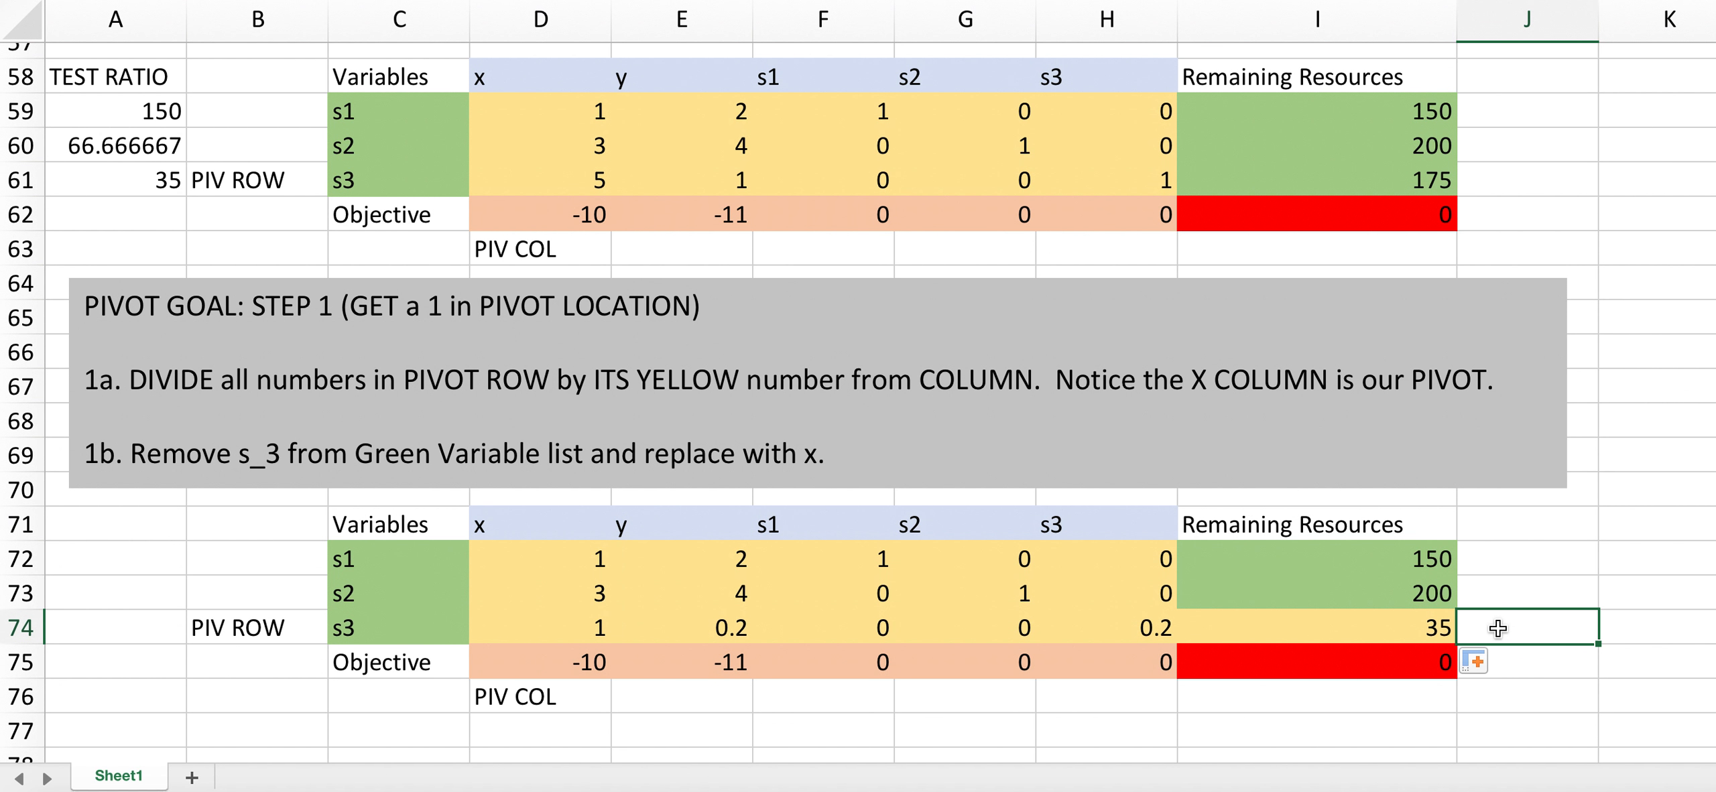
Fill cell I74 with the light green of the other Remaining Resources cells.
{"action": "left_click", "coordinate": [1350, 626]}
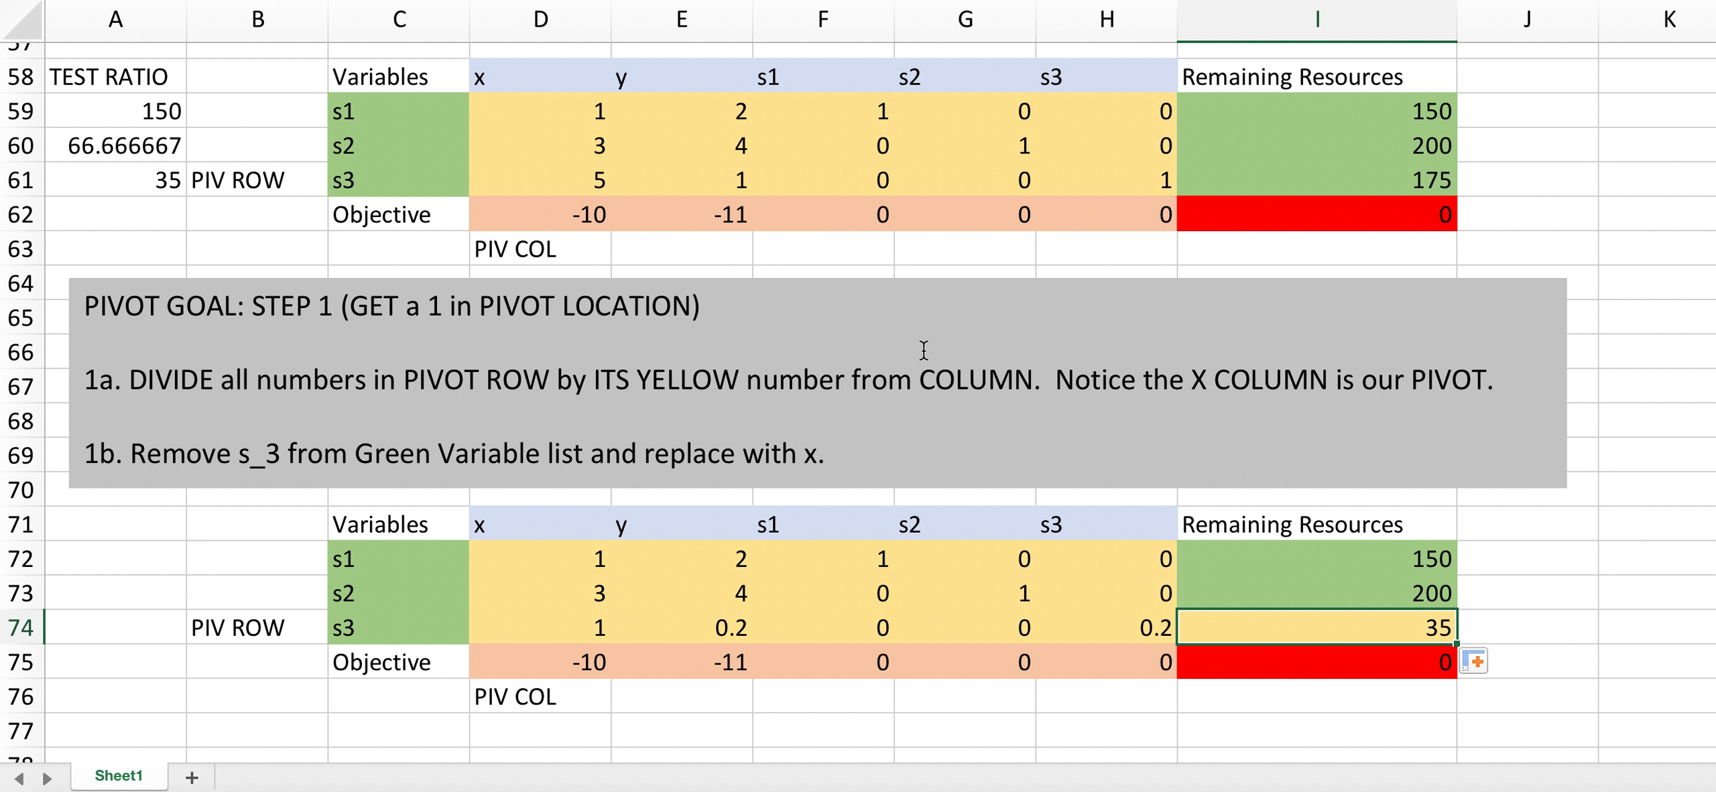
{"action": "left_click", "coordinate": [390, 0]}
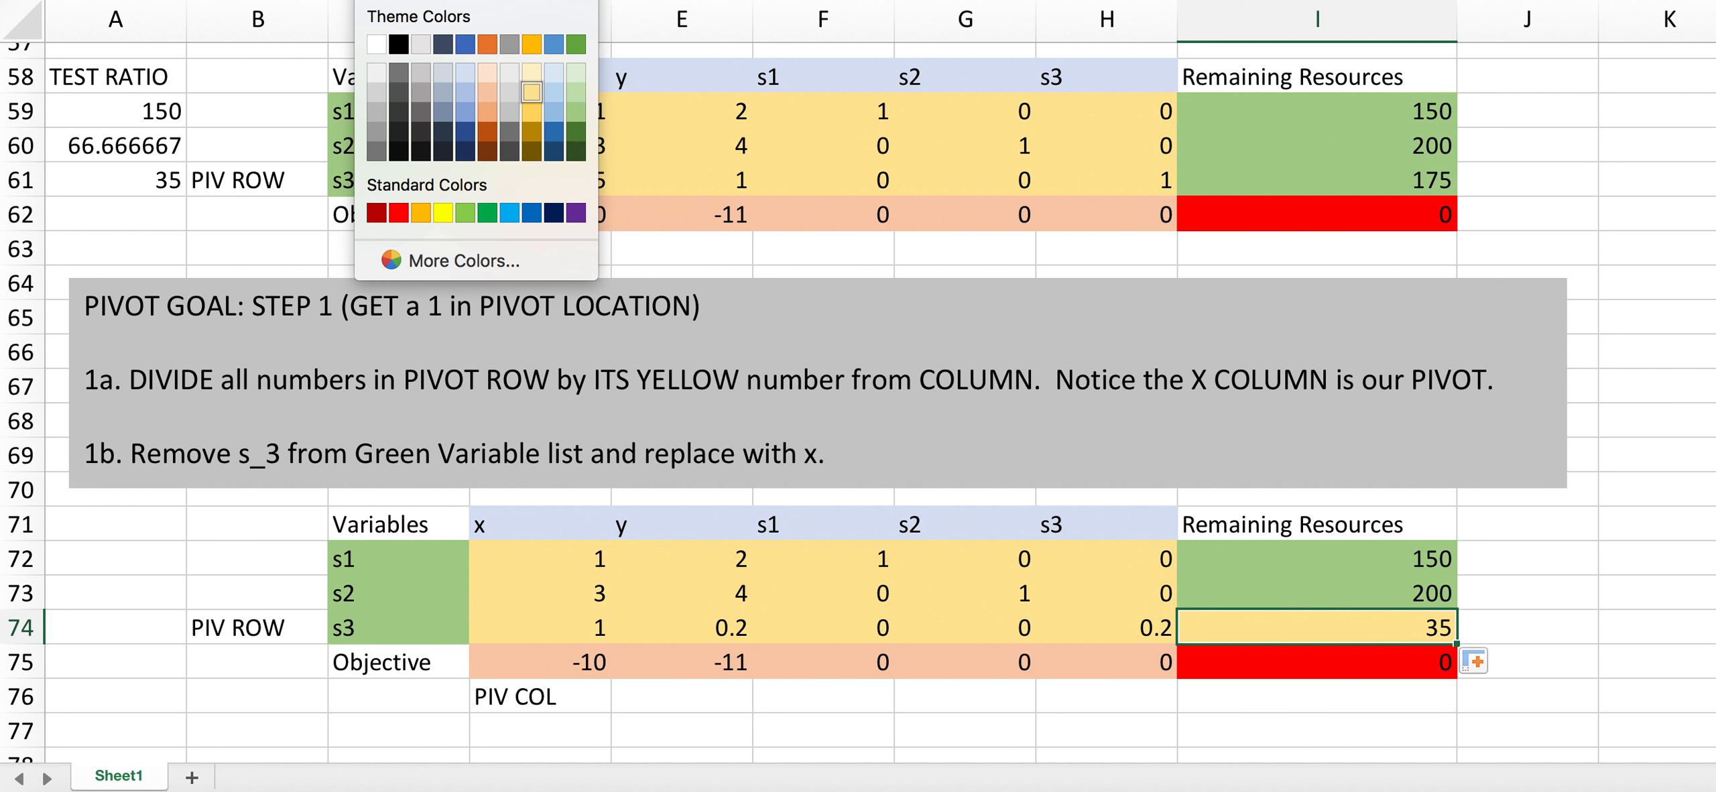
{"action": "left_click", "coordinate": [575, 110]}
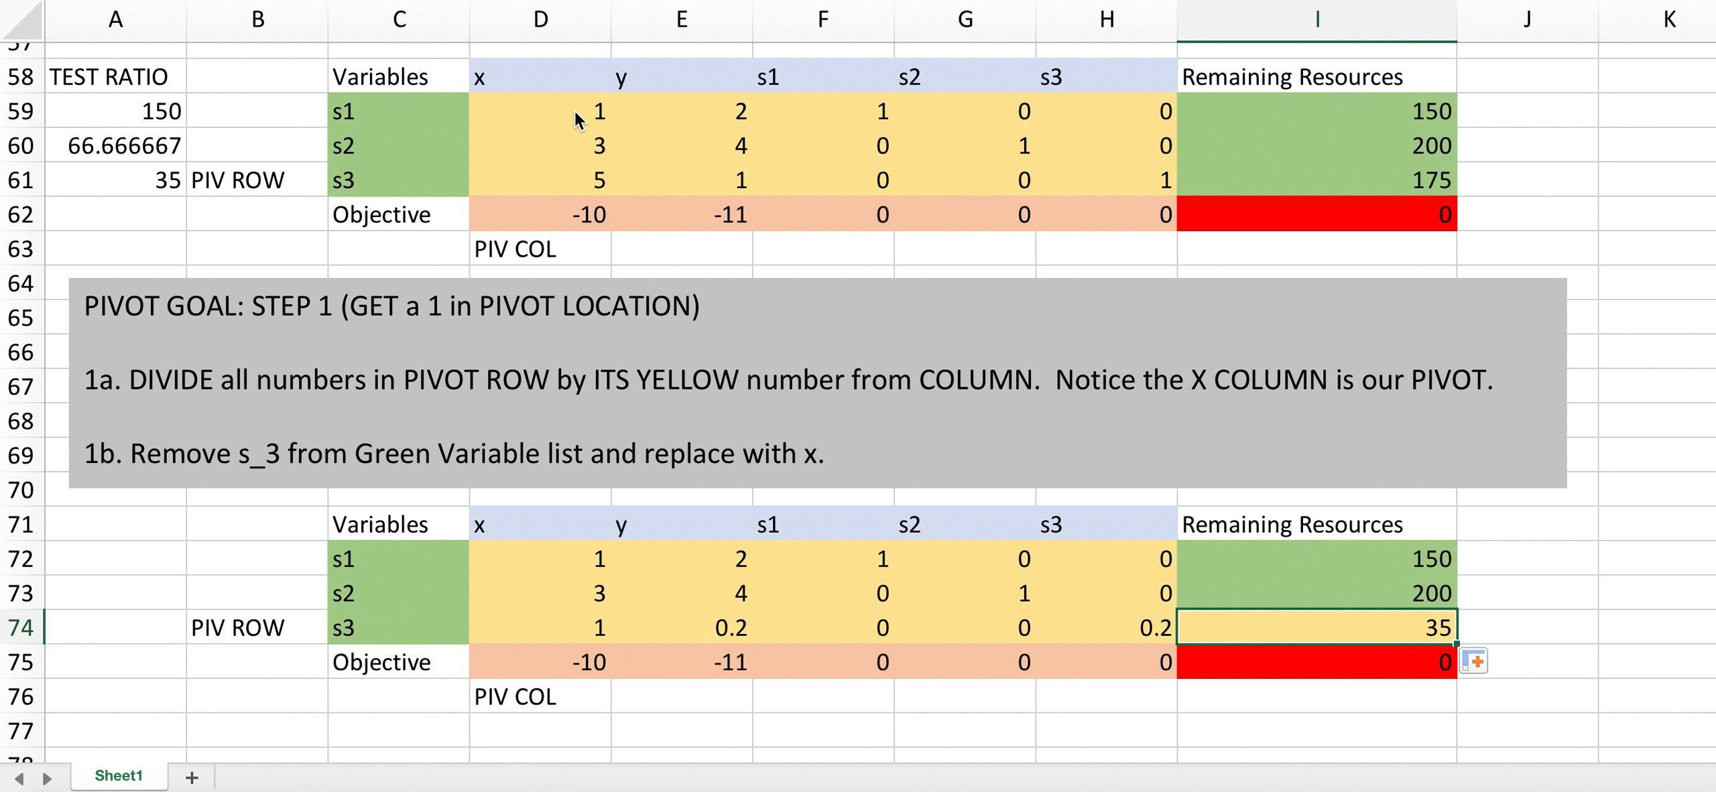
{"action": "left_click", "coordinate": [1529, 615]}
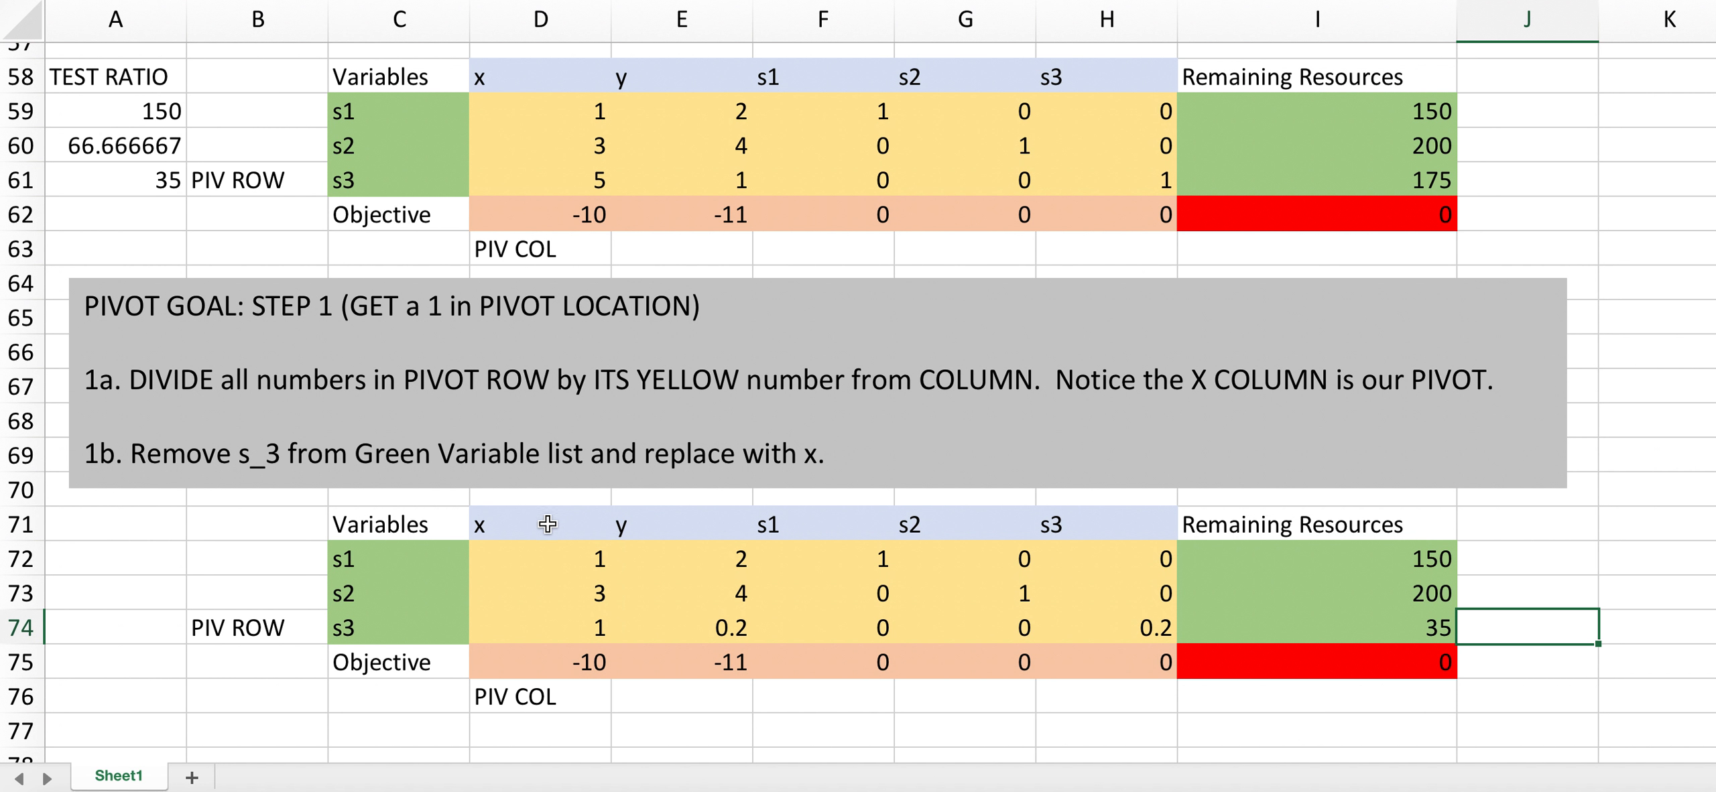
Replace s3 with x in the pivot row's variable cell C74.
{"action": "left_click", "coordinate": [354, 628]}
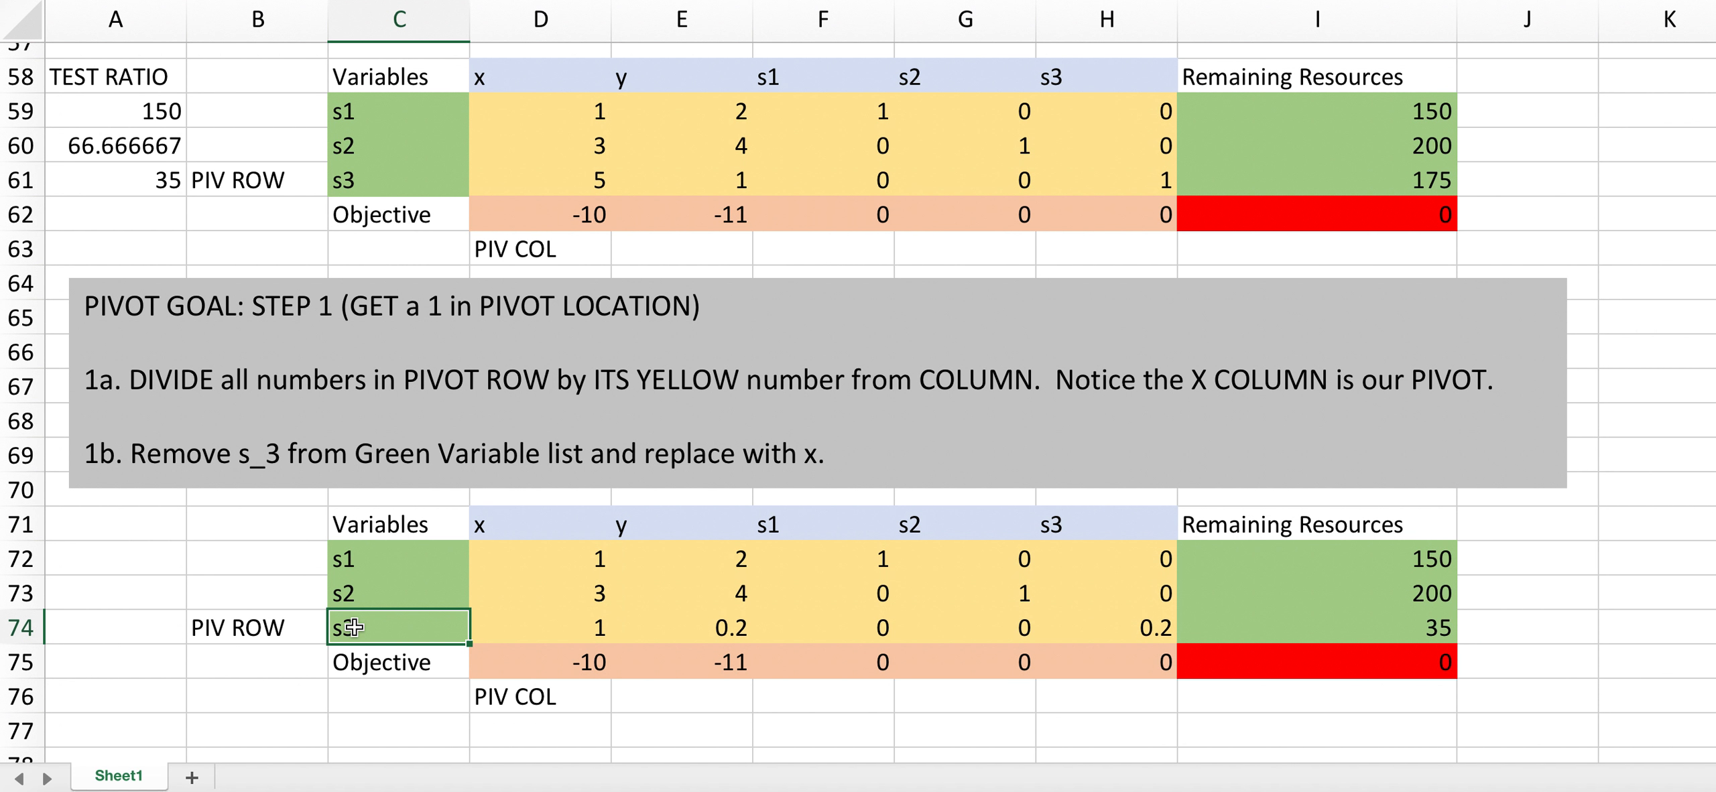
{"action": "type", "text": "x"}
{"action": "key", "text": "Return"}
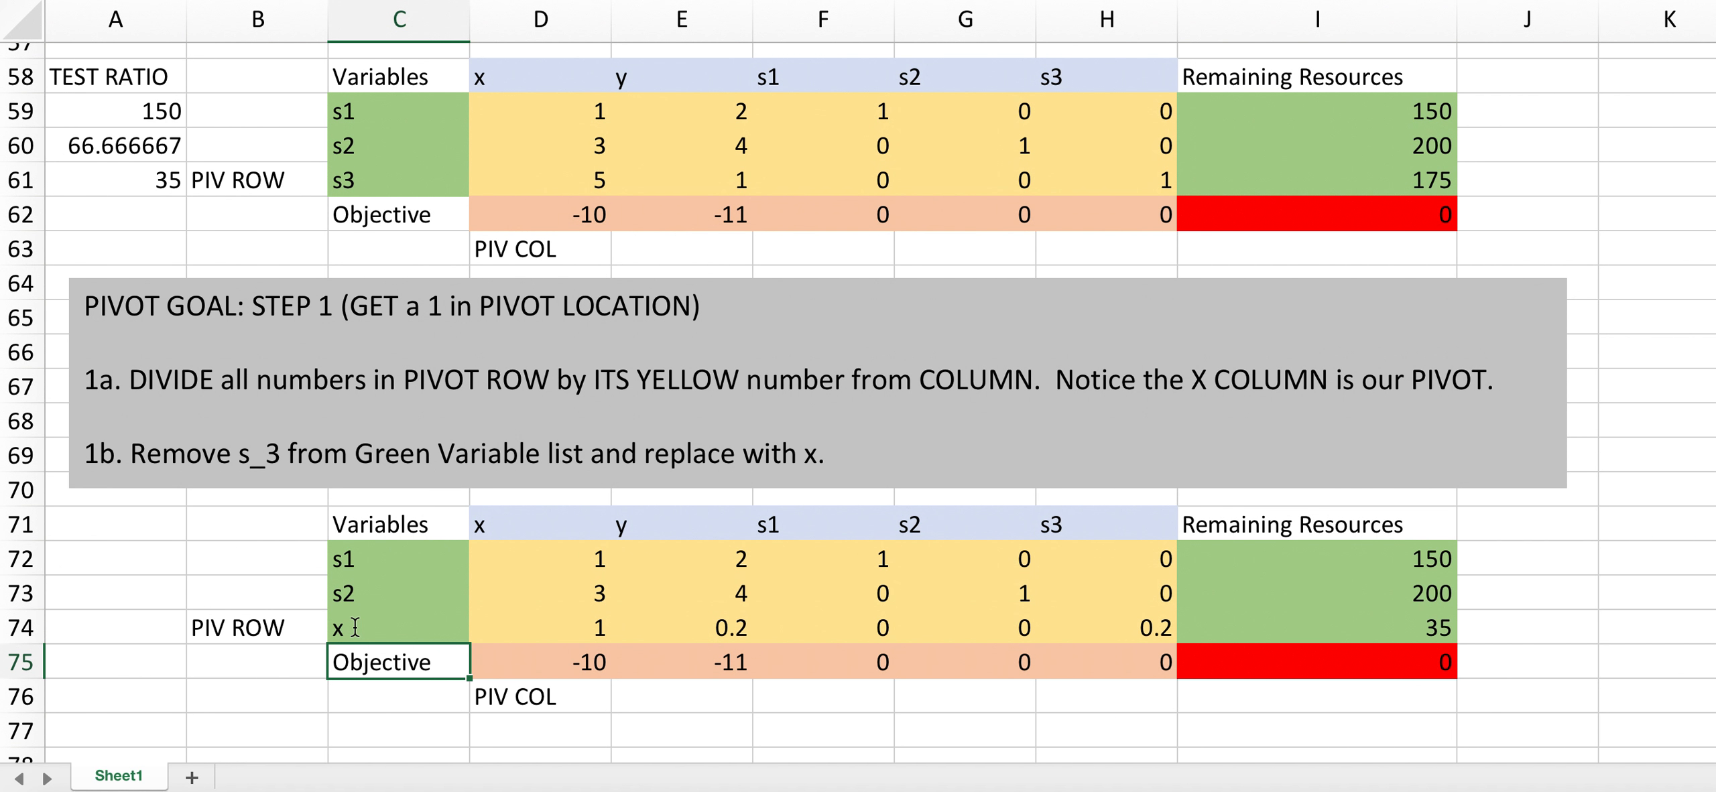
{"action": "left_click", "coordinate": [703, 723]}
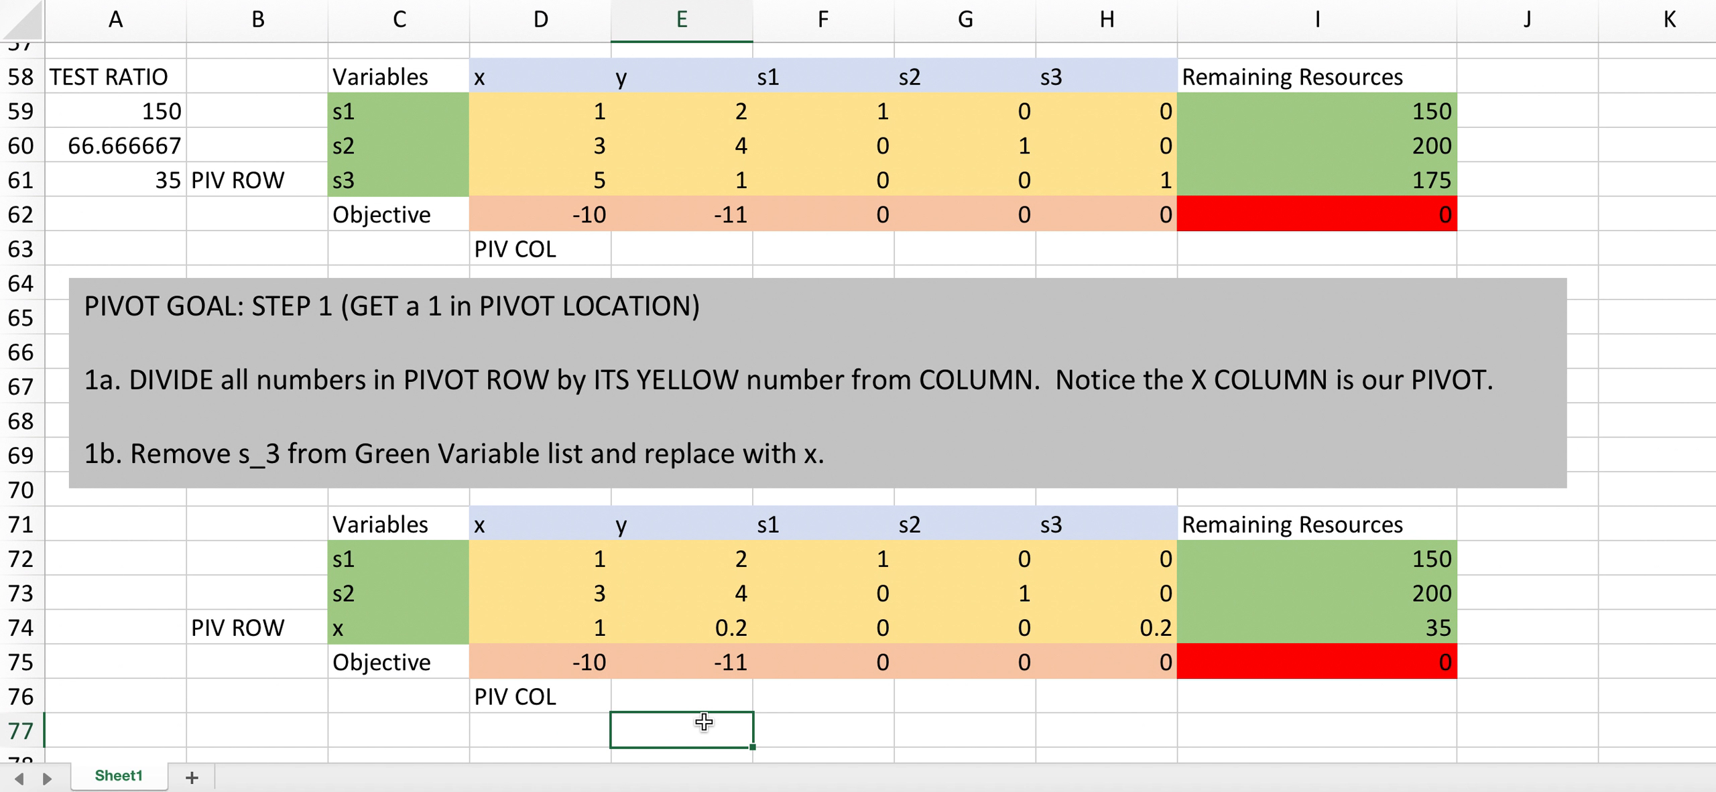
Enter the formula =D59-D74 in D72, the s1 row's x cell of the copied tableau.
{"action": "left_click", "coordinate": [555, 557]}
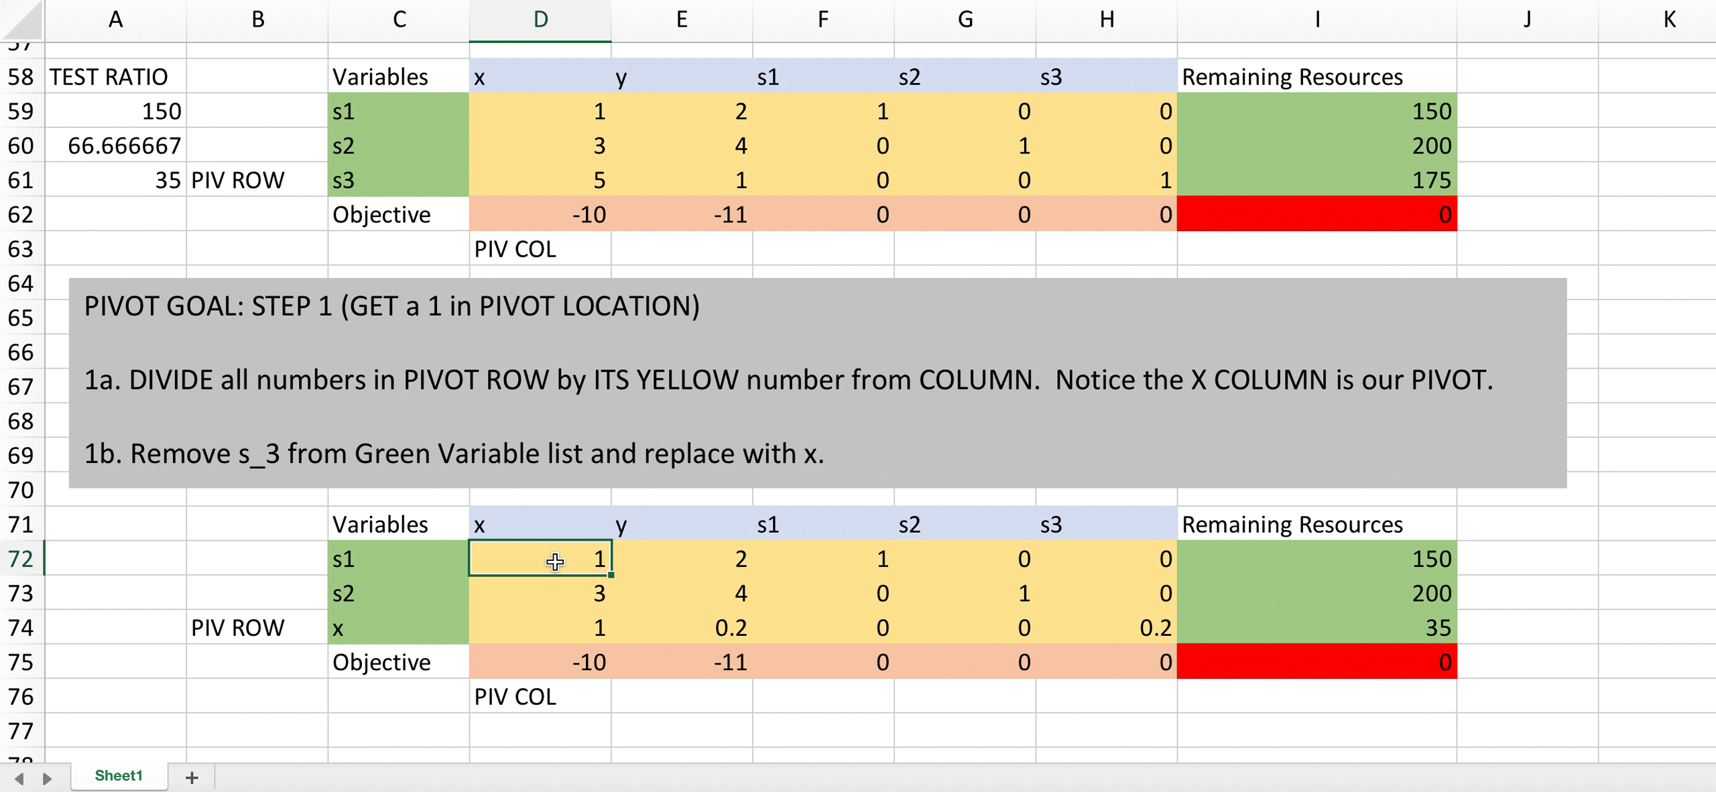
{"action": "type", "text": "="}
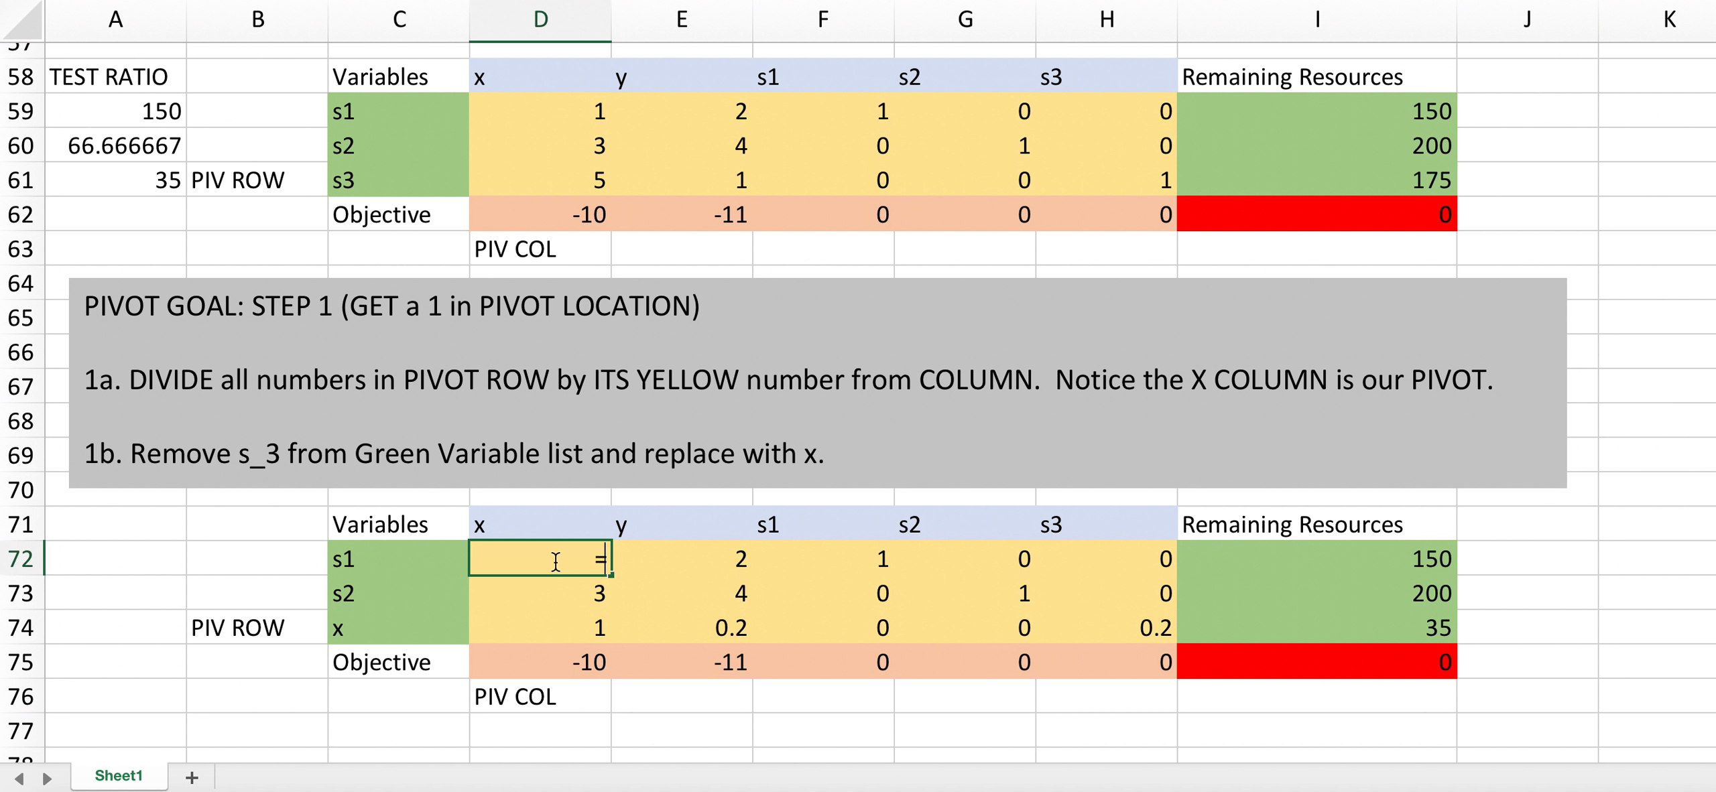
{"action": "left_click", "coordinate": [551, 117]}
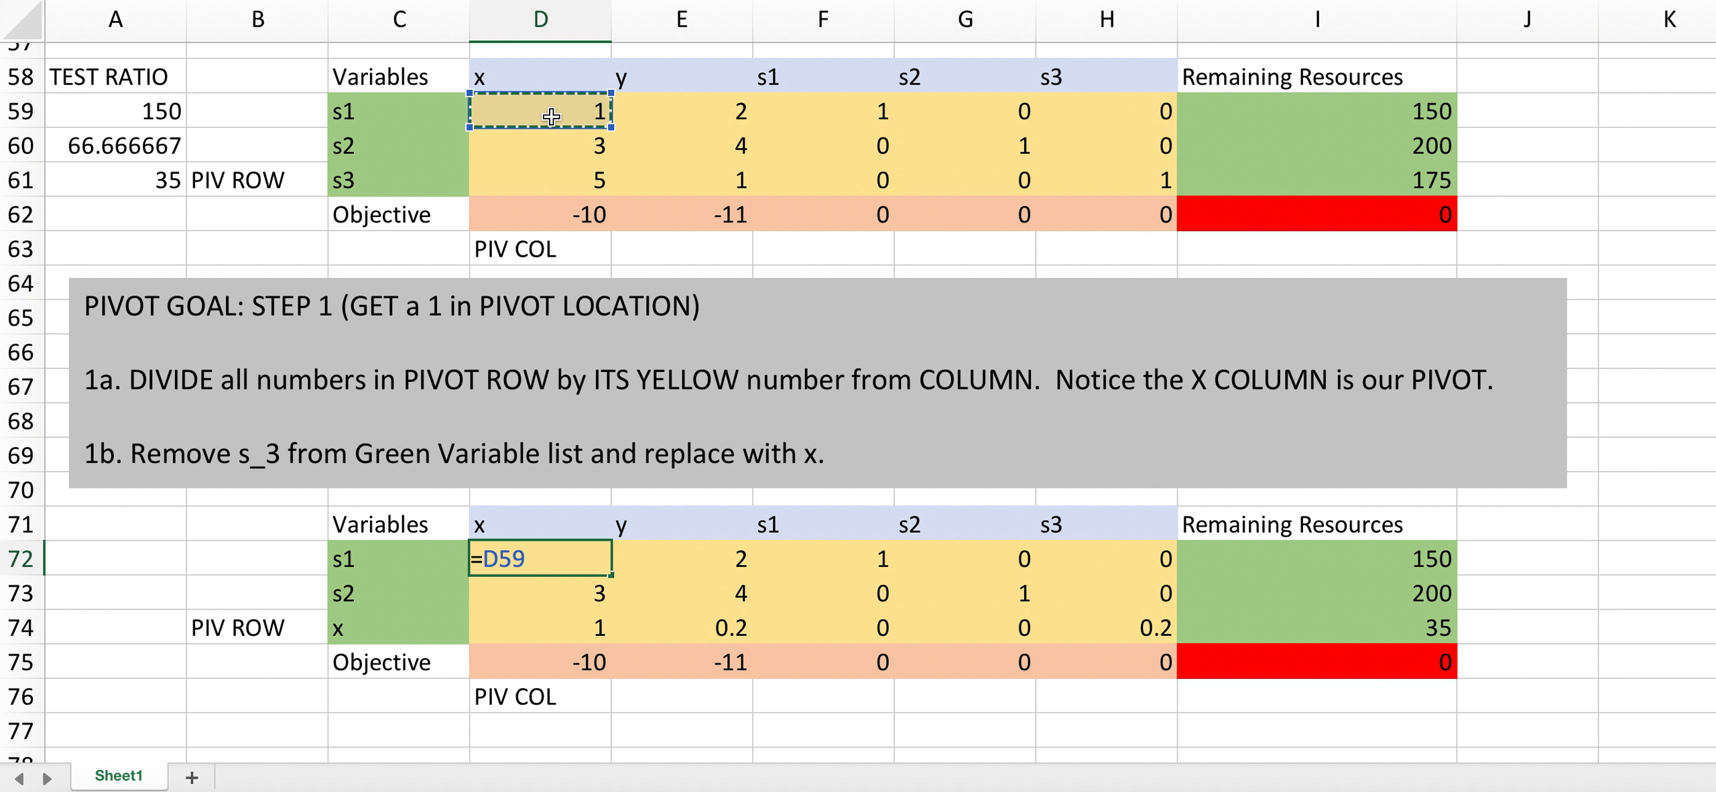
{"action": "type", "text": "-"}
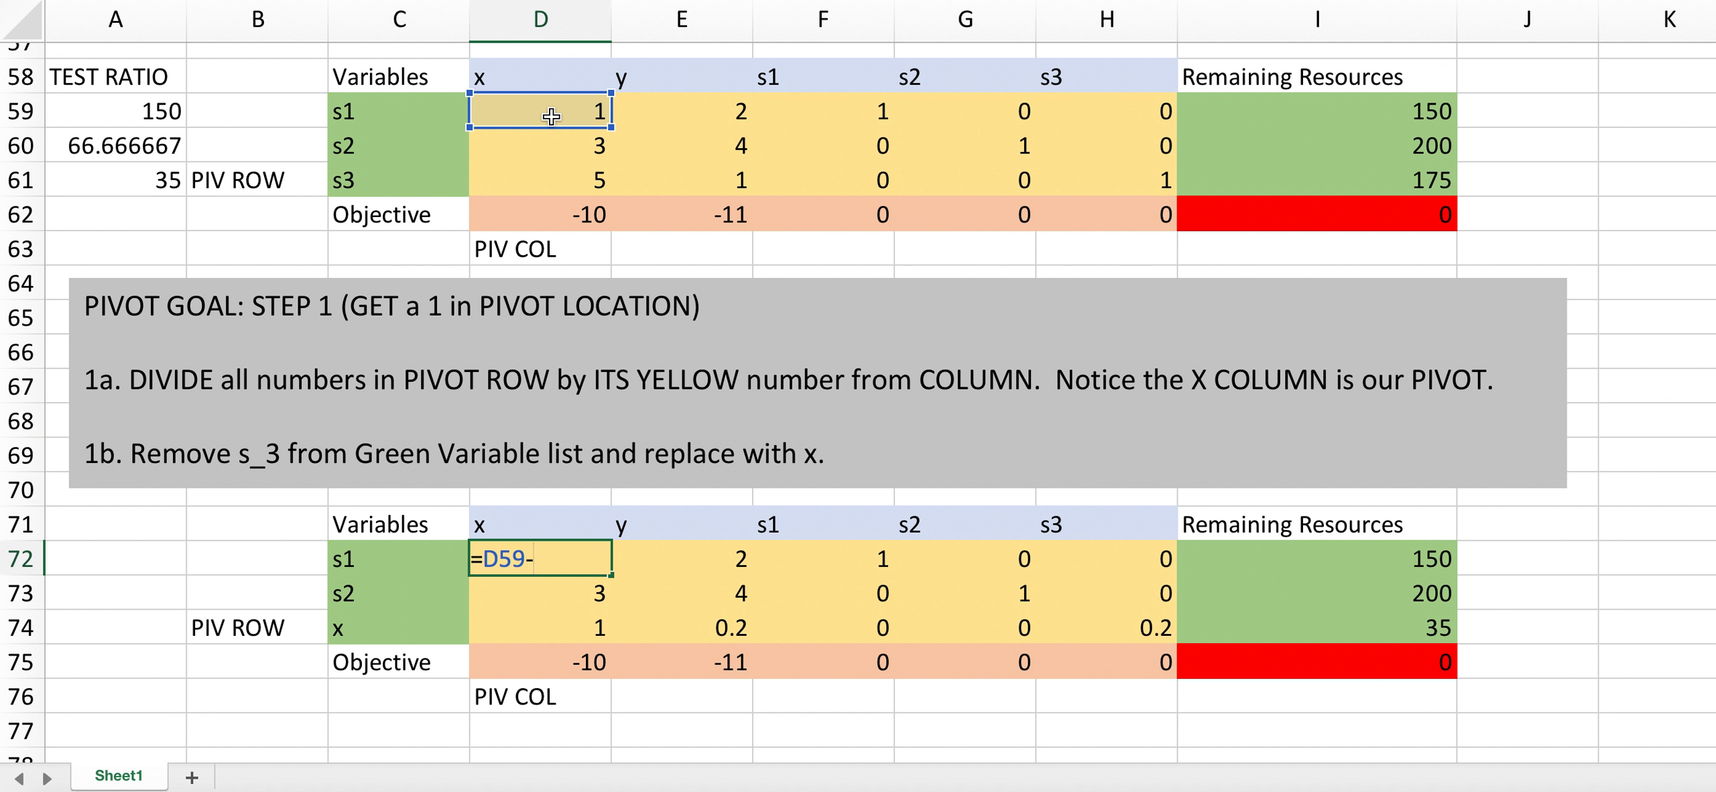
{"action": "left_click", "coordinate": [549, 629]}
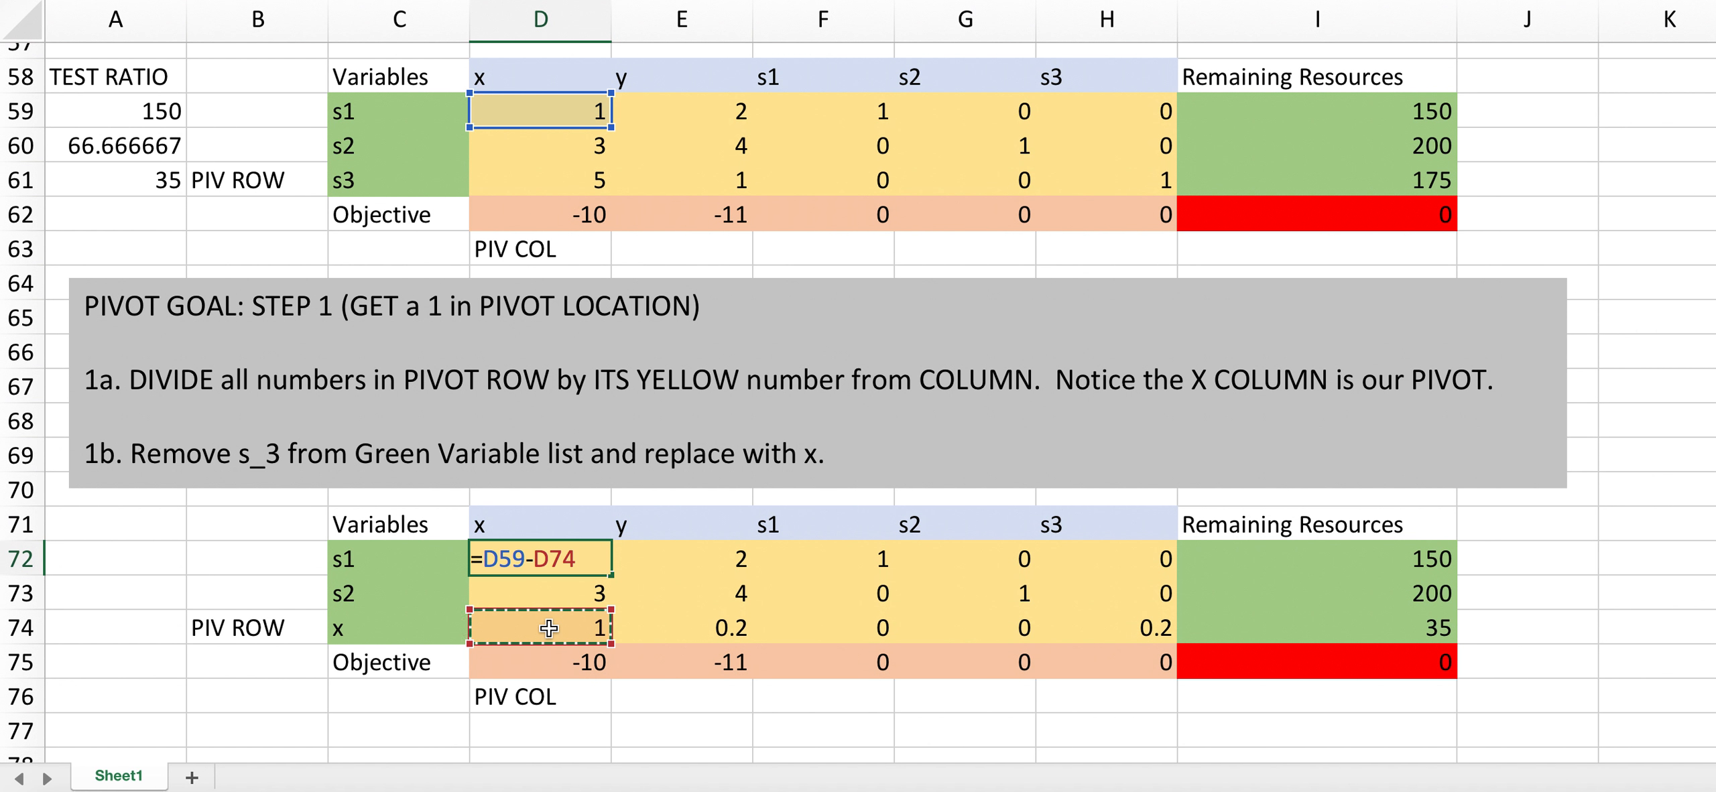
{"action": "key", "text": "Return"}
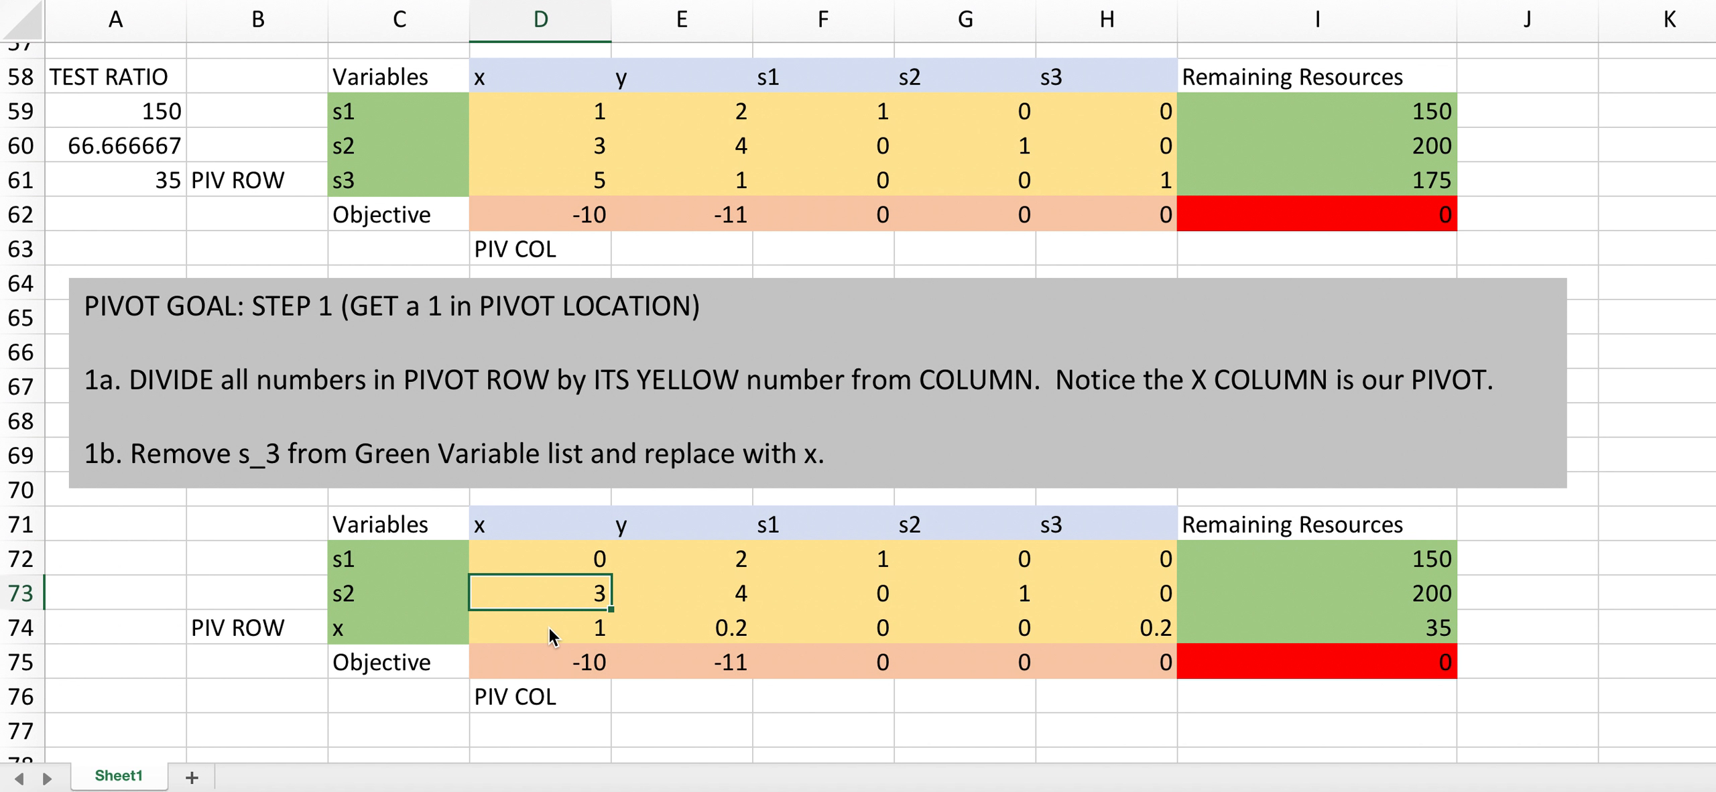
Fill the D72 subtraction formula across the s1 row through I72.
{"action": "left_click", "coordinate": [556, 553]}
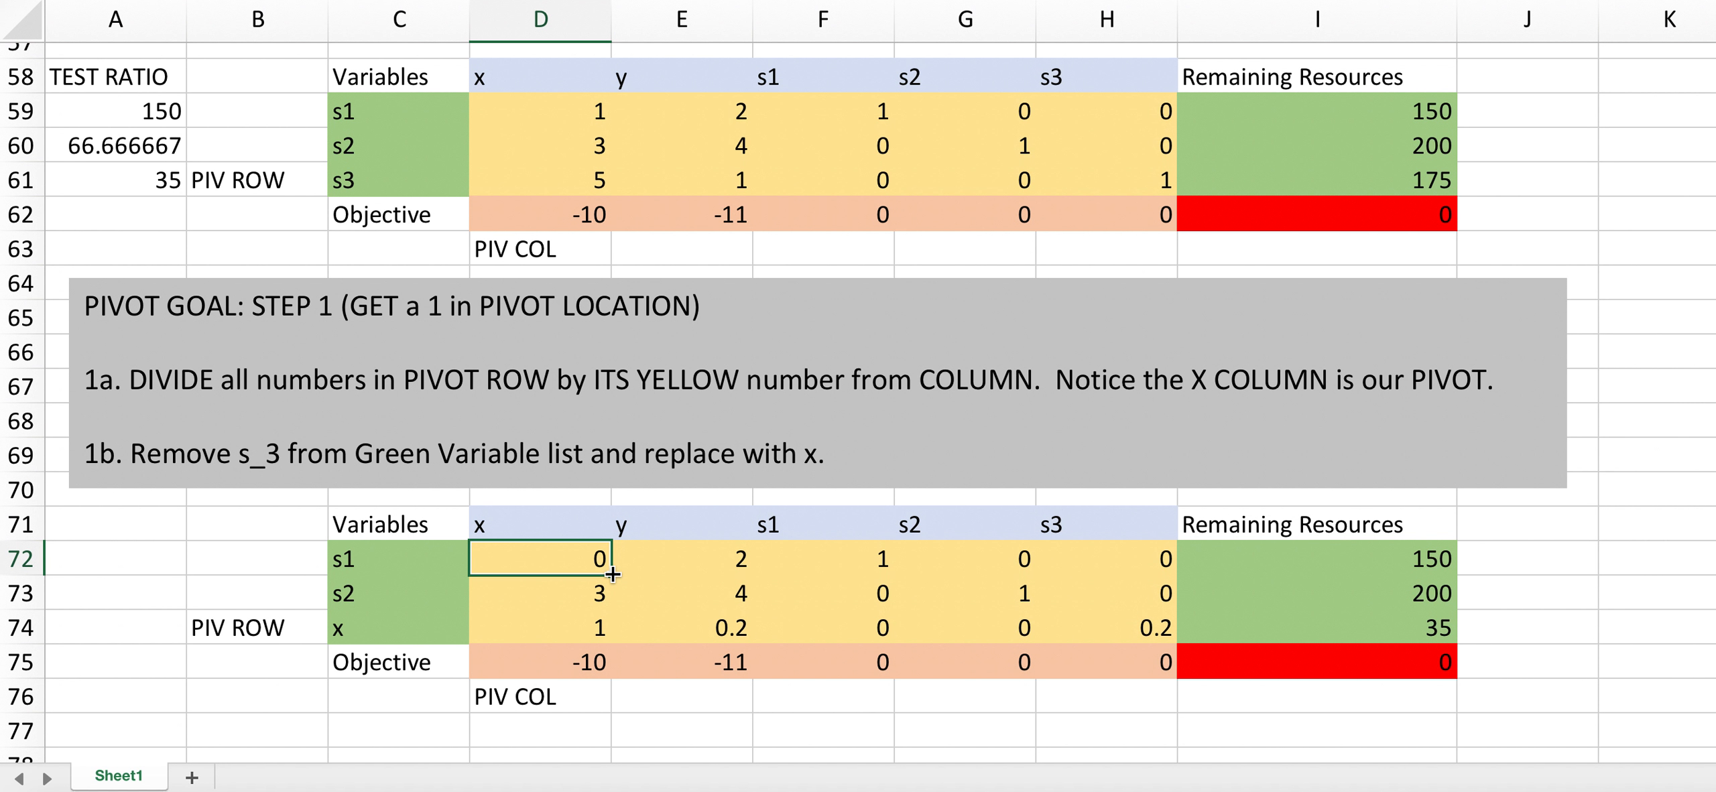
{"action": "left_click_drag", "start_coordinate": [612, 575], "coordinate": [1367, 570]}
{"action": "left_click", "coordinate": [1601, 548]}
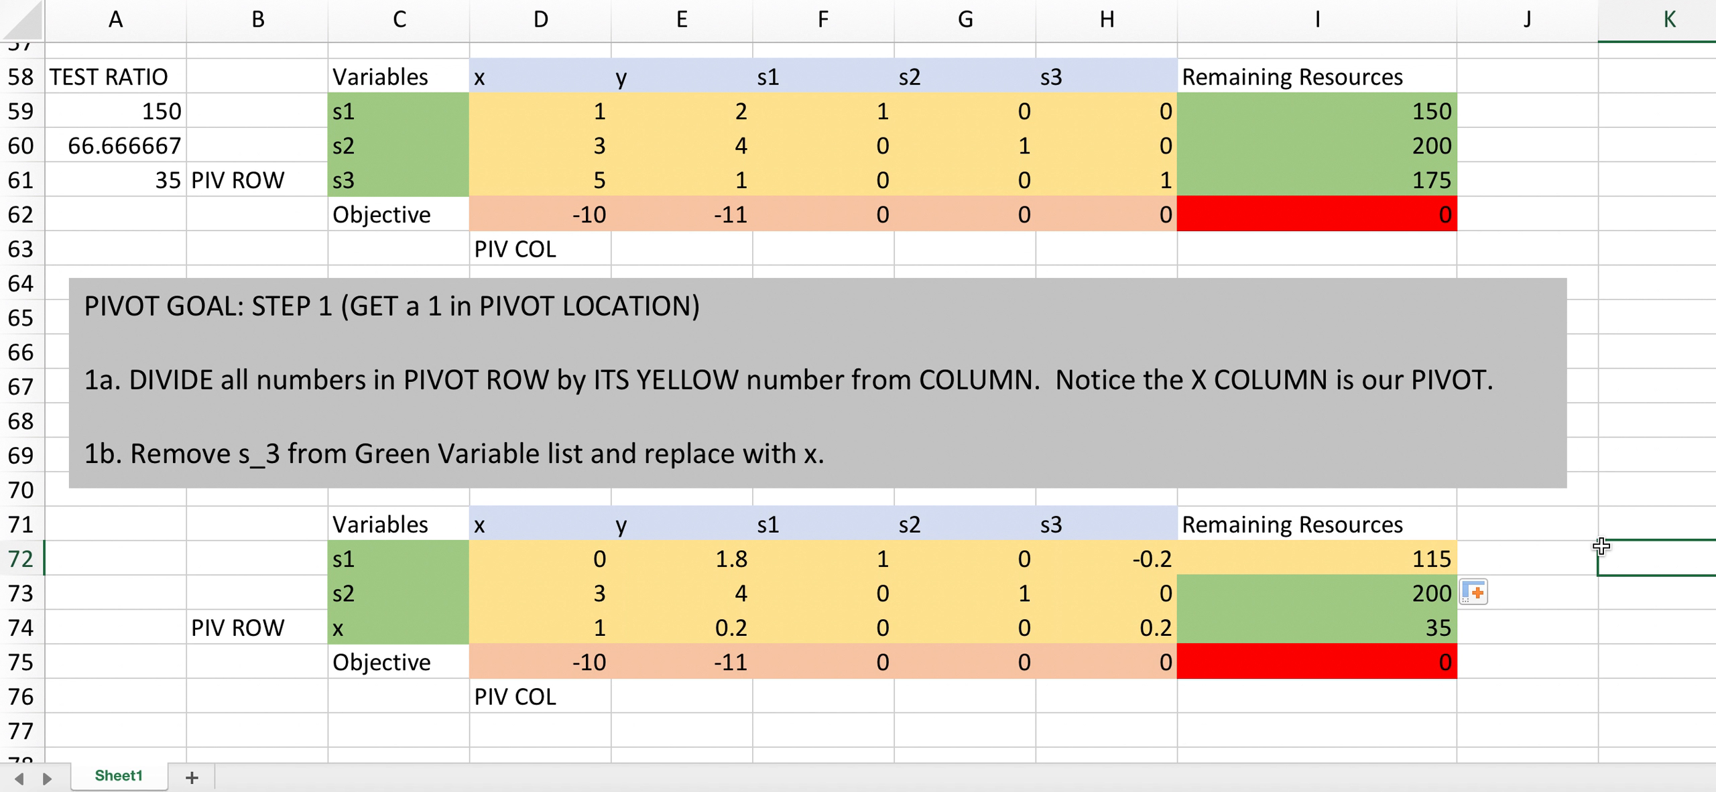
{"action": "left_click", "coordinate": [1331, 559]}
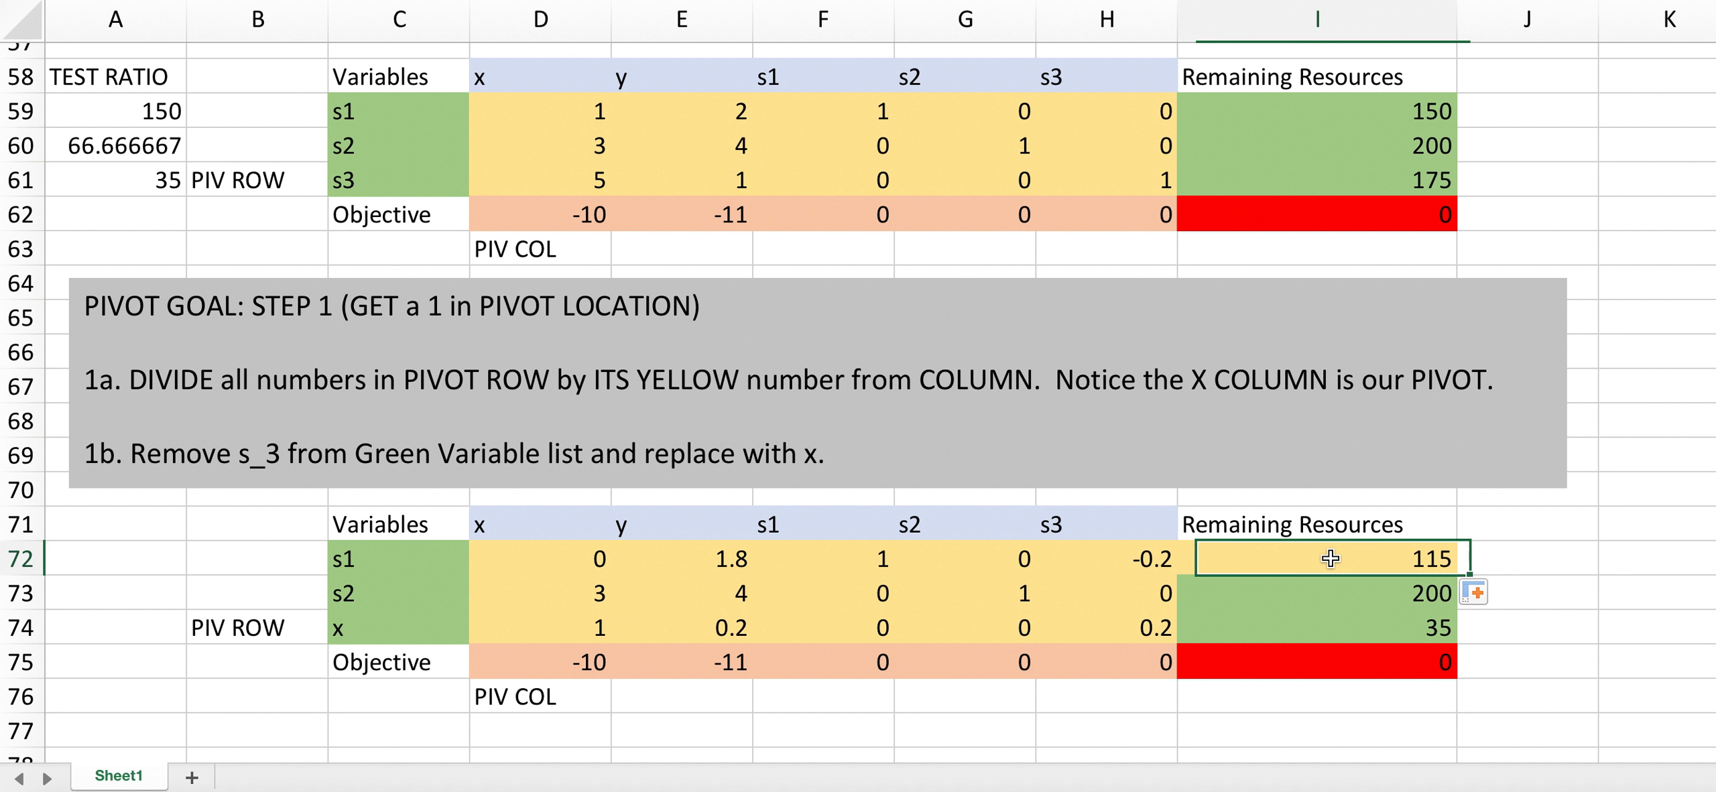
{"action": "left_click", "coordinate": [1572, 559]}
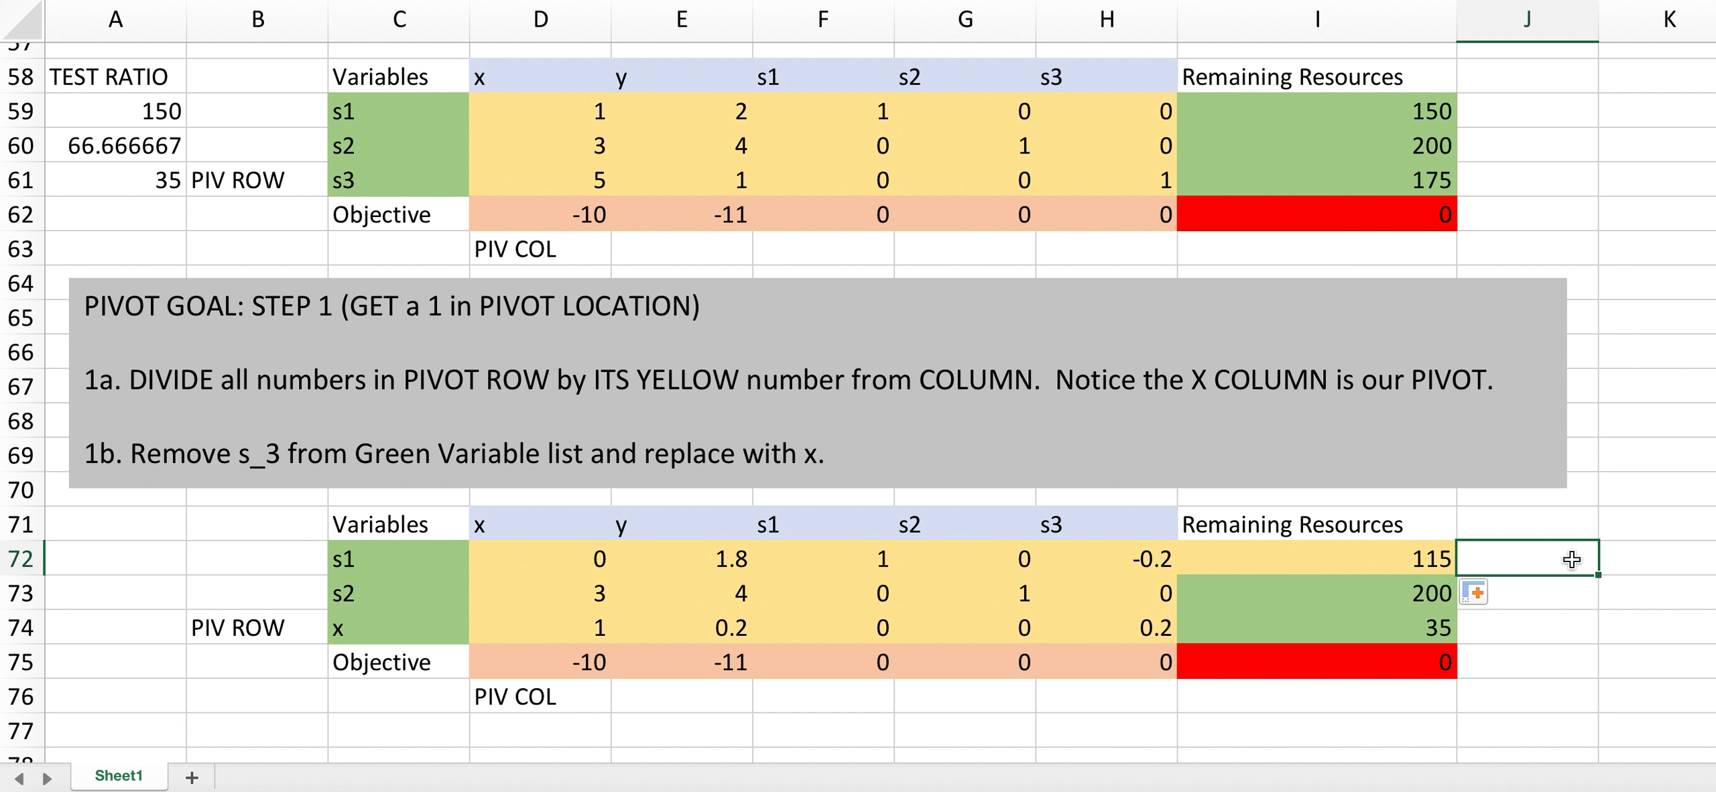
Enter the formula =D60-3*D74 in D73, the s2 row's x cell of the copied tableau.
{"action": "left_click", "coordinate": [548, 593]}
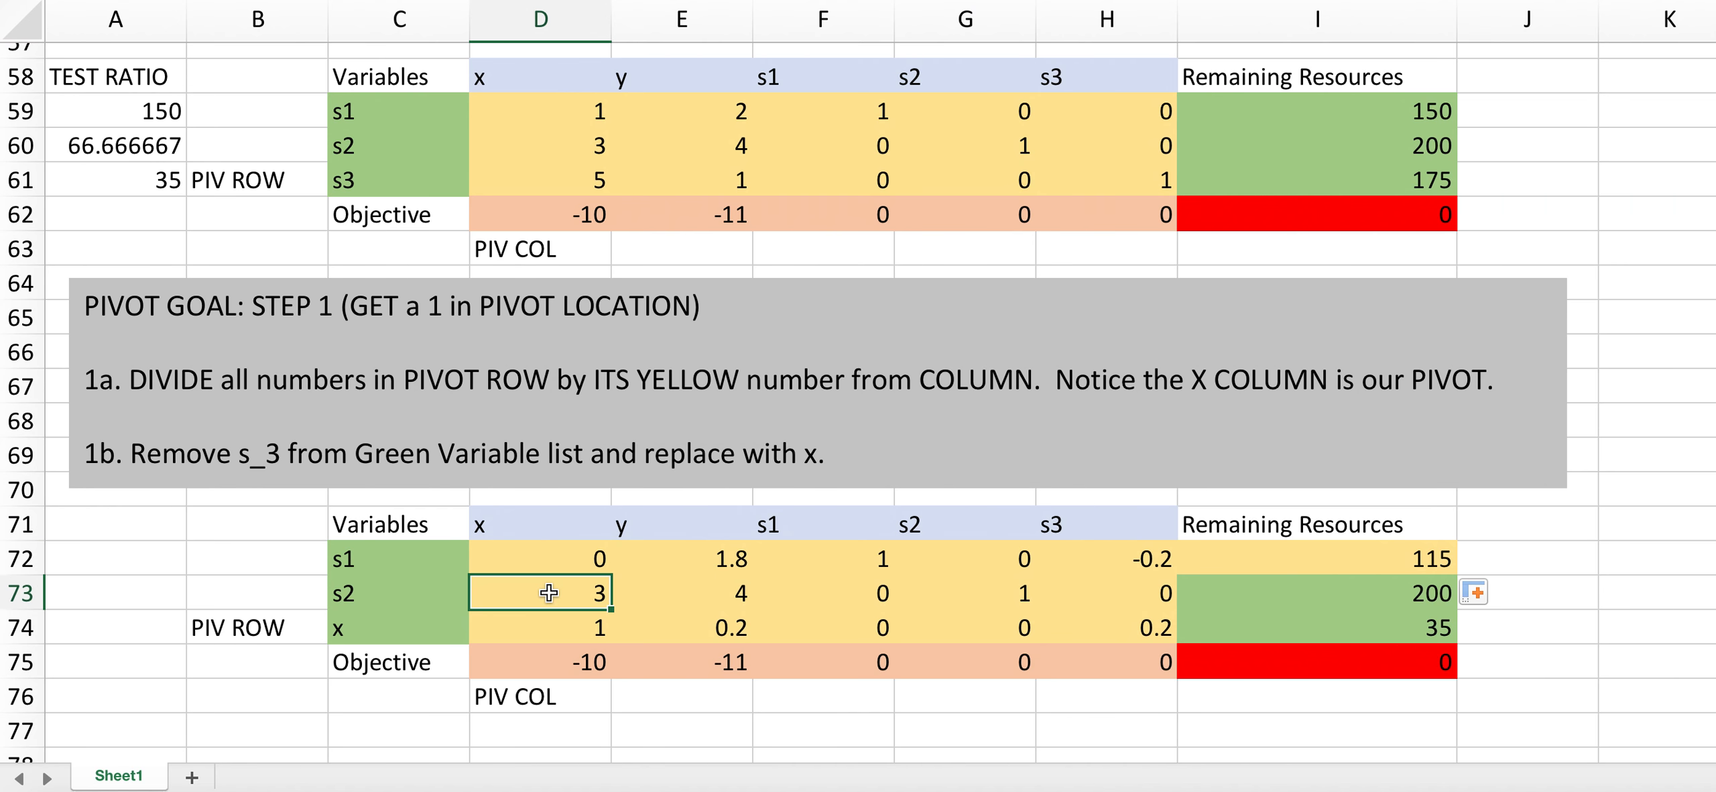
{"action": "type", "text": "="}
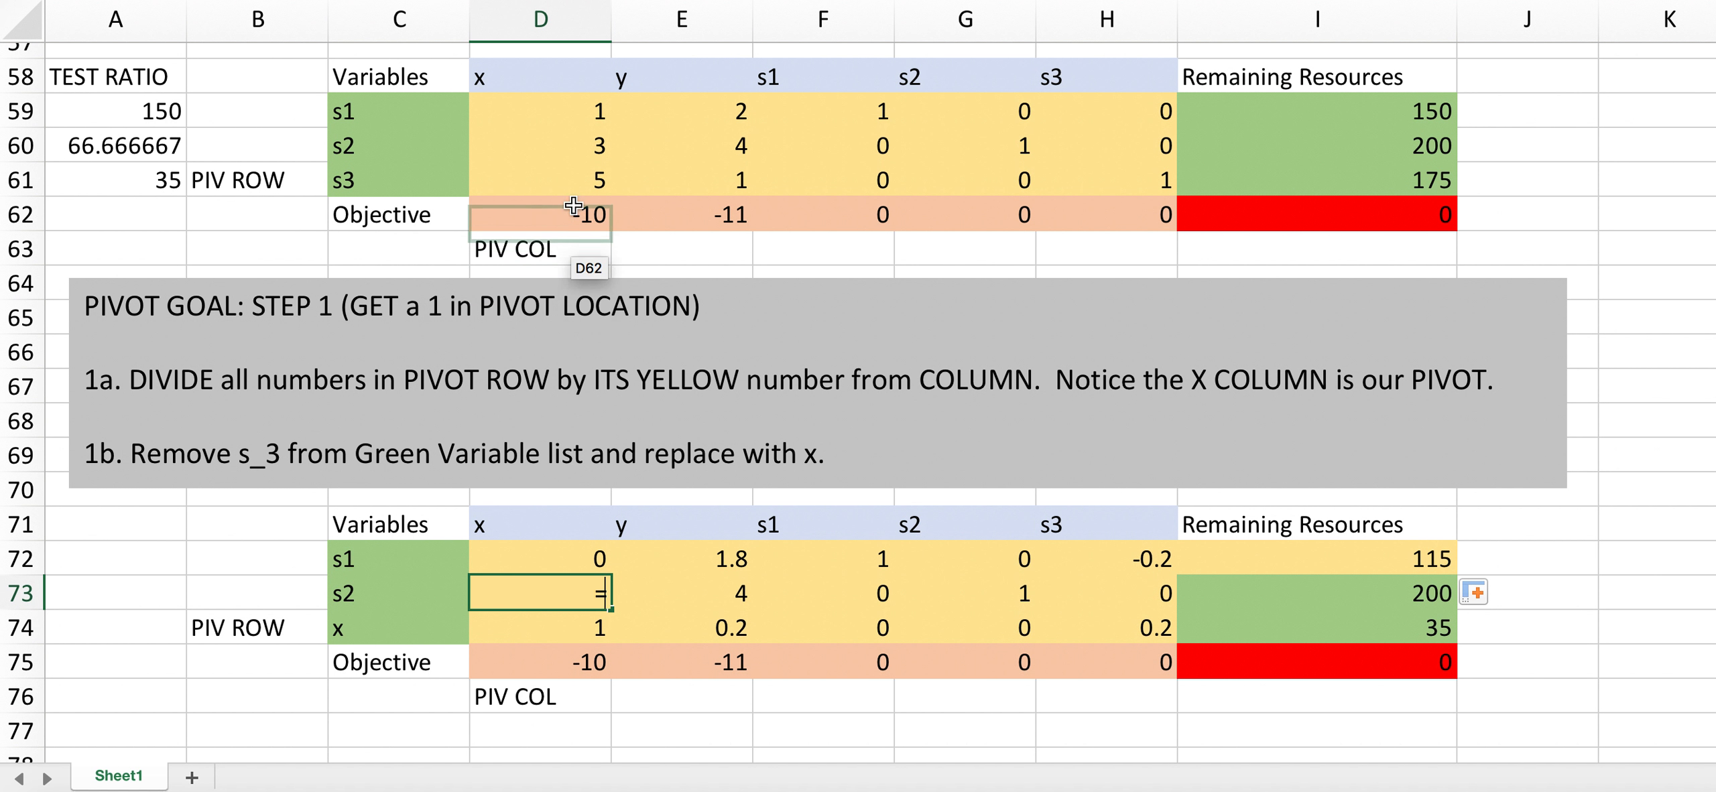
{"action": "left_click", "coordinate": [562, 147]}
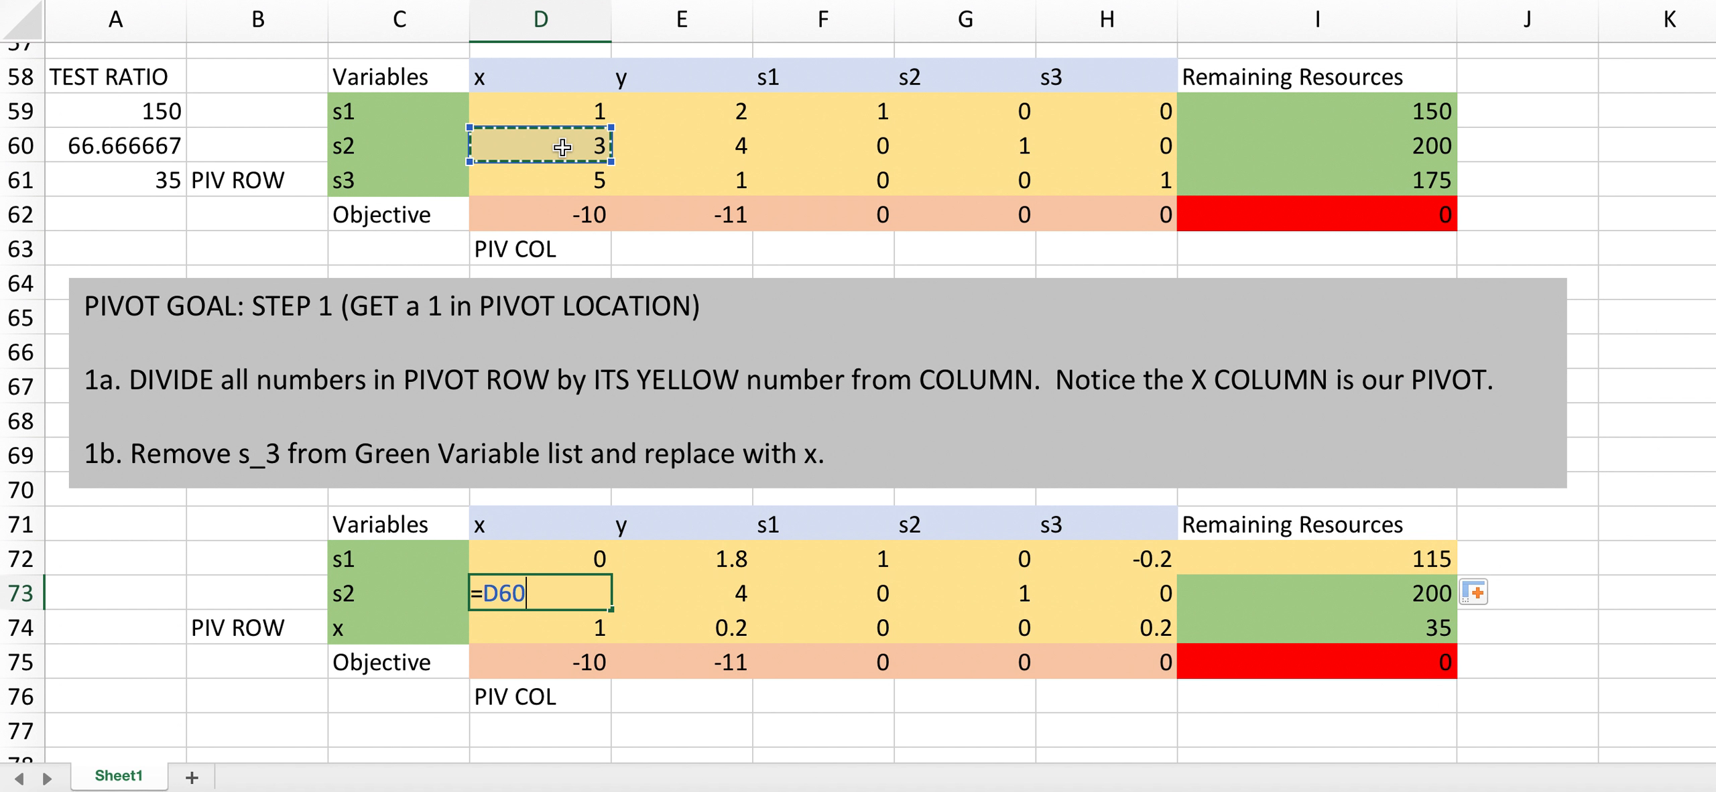
{"action": "type", "text": "-"}
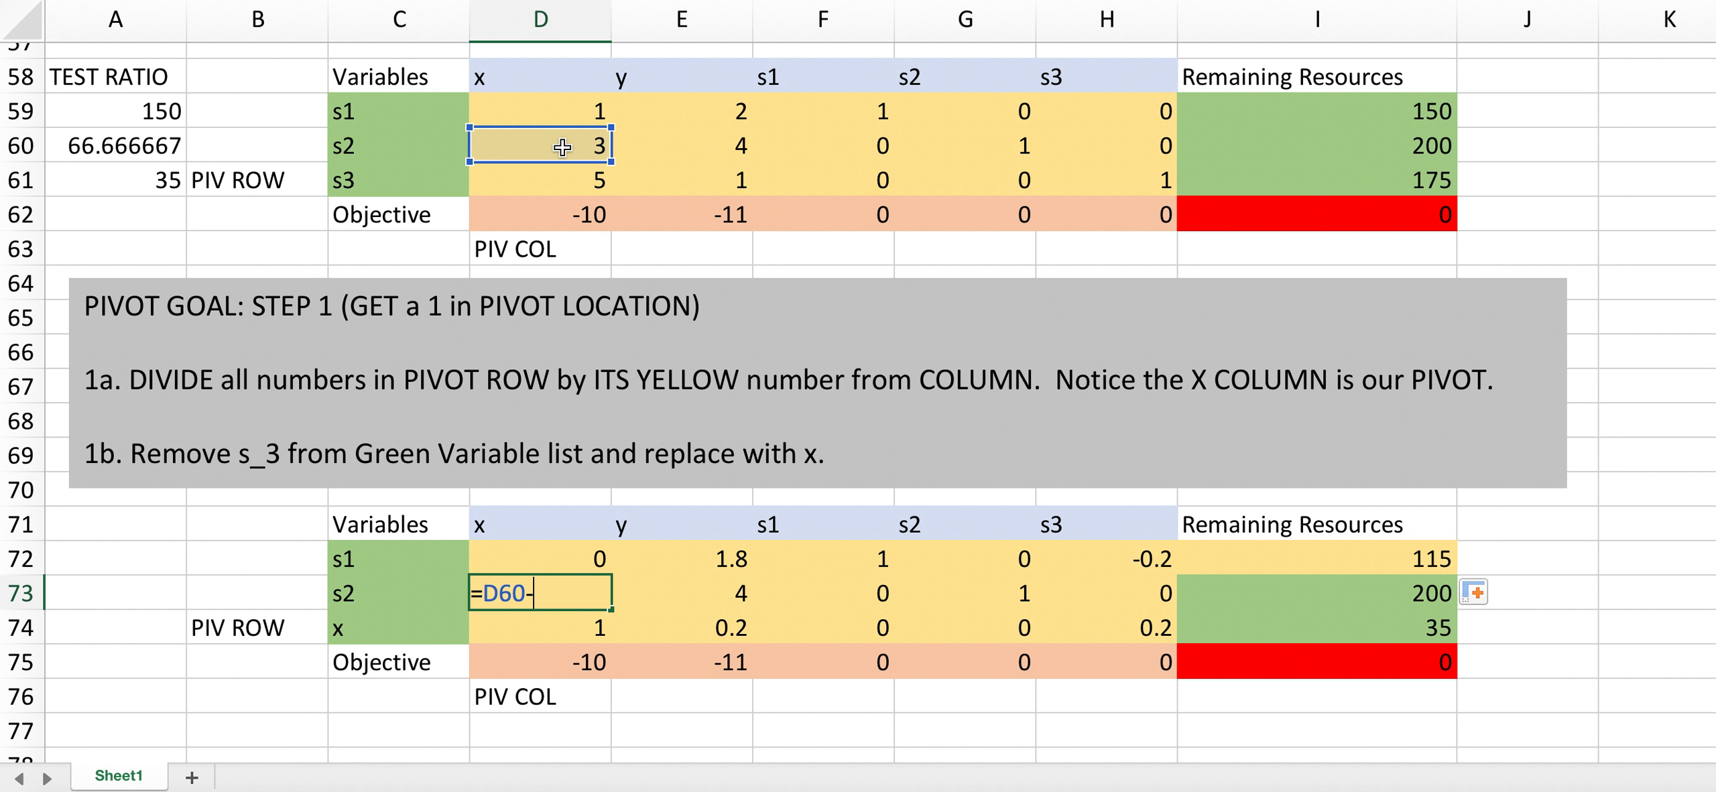
{"action": "type", "text": "3"}
{"action": "type", "text": "*"}
{"action": "left_click", "coordinate": [564, 630]}
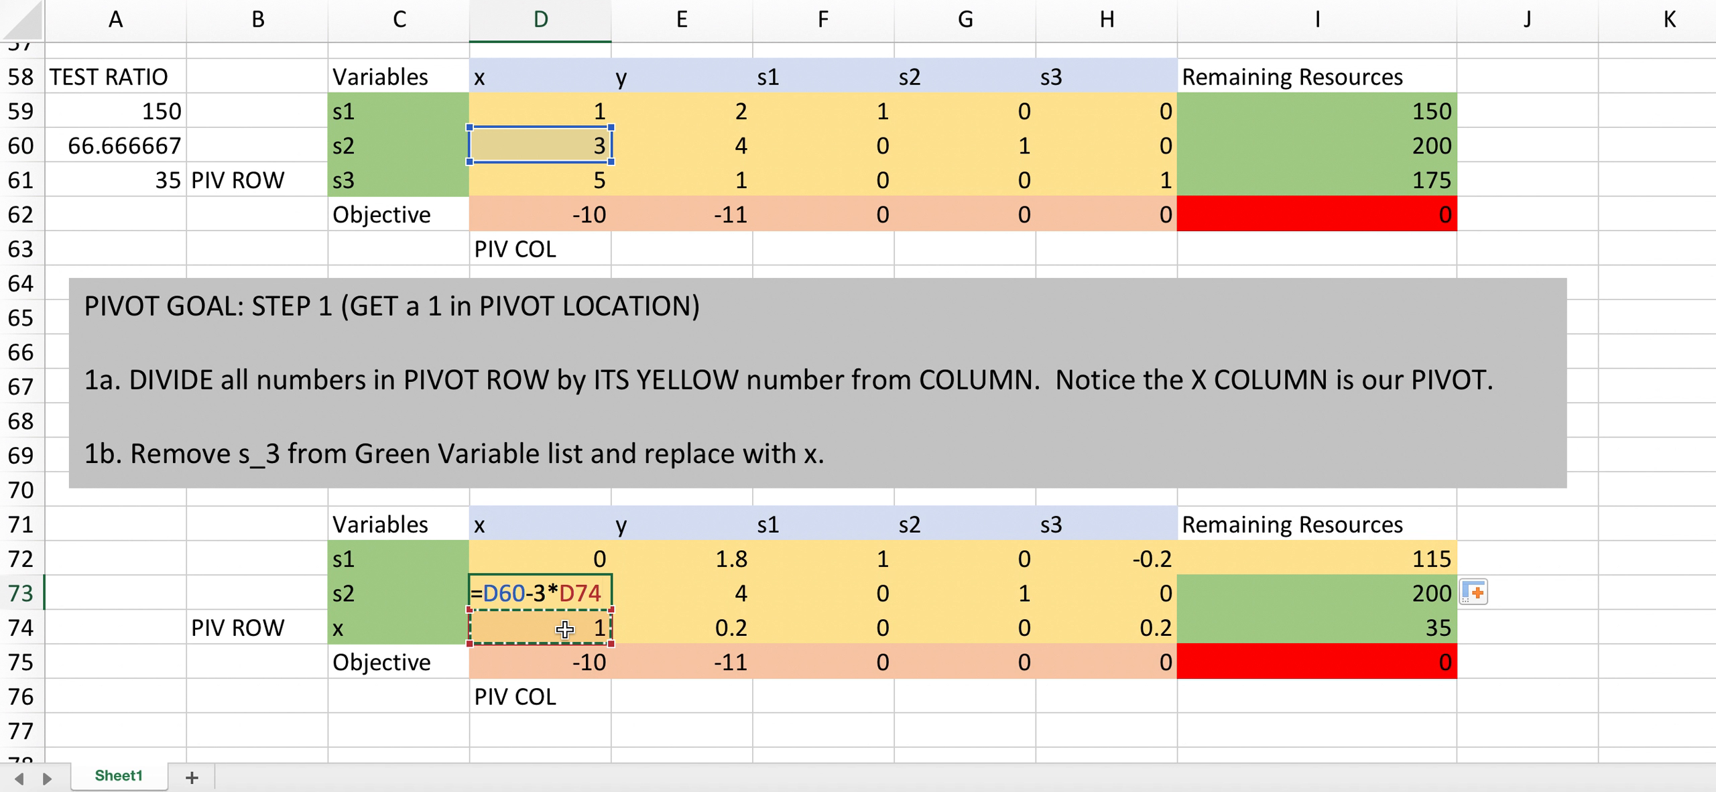
{"action": "key", "text": "Return"}
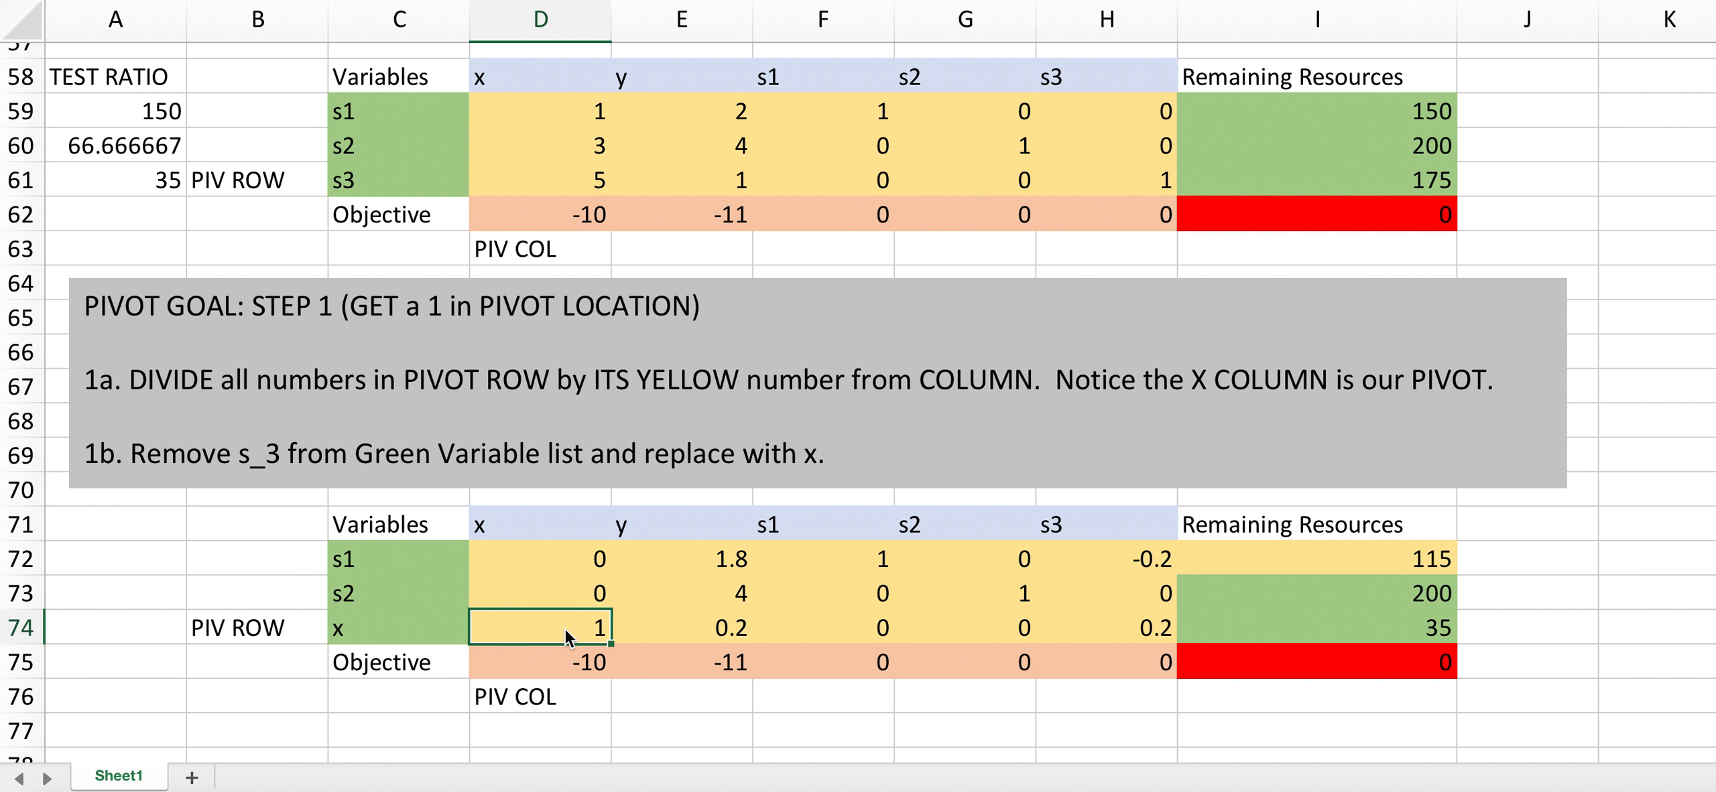
Fill the D73 row-operation formula across the s2 row through I73.
{"action": "left_click", "coordinate": [578, 592]}
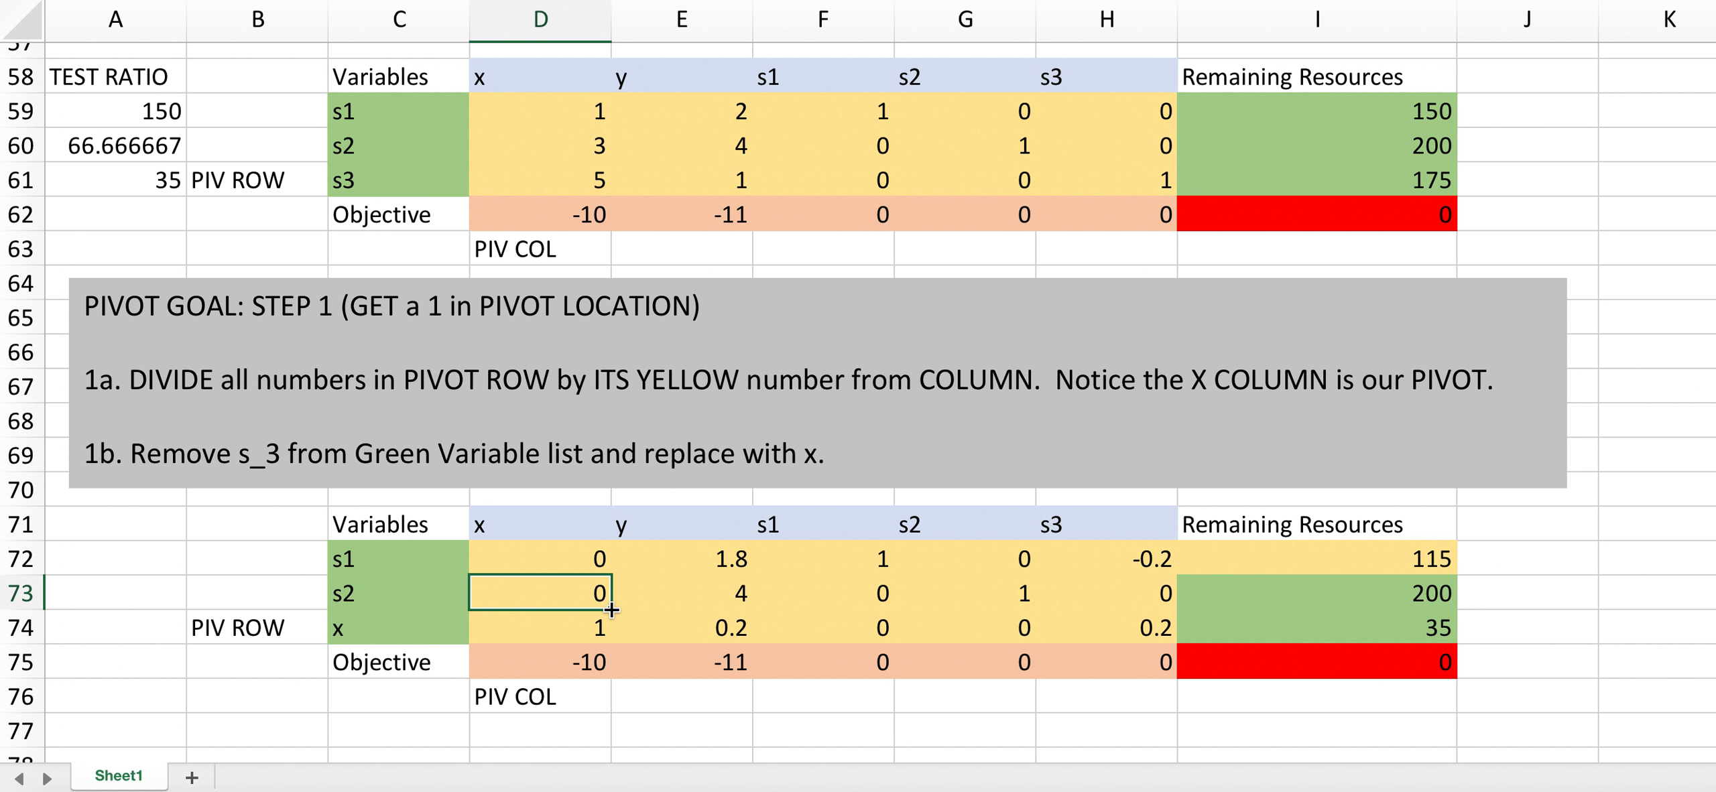
{"action": "left_click_drag", "start_coordinate": [611, 609], "coordinate": [1349, 594]}
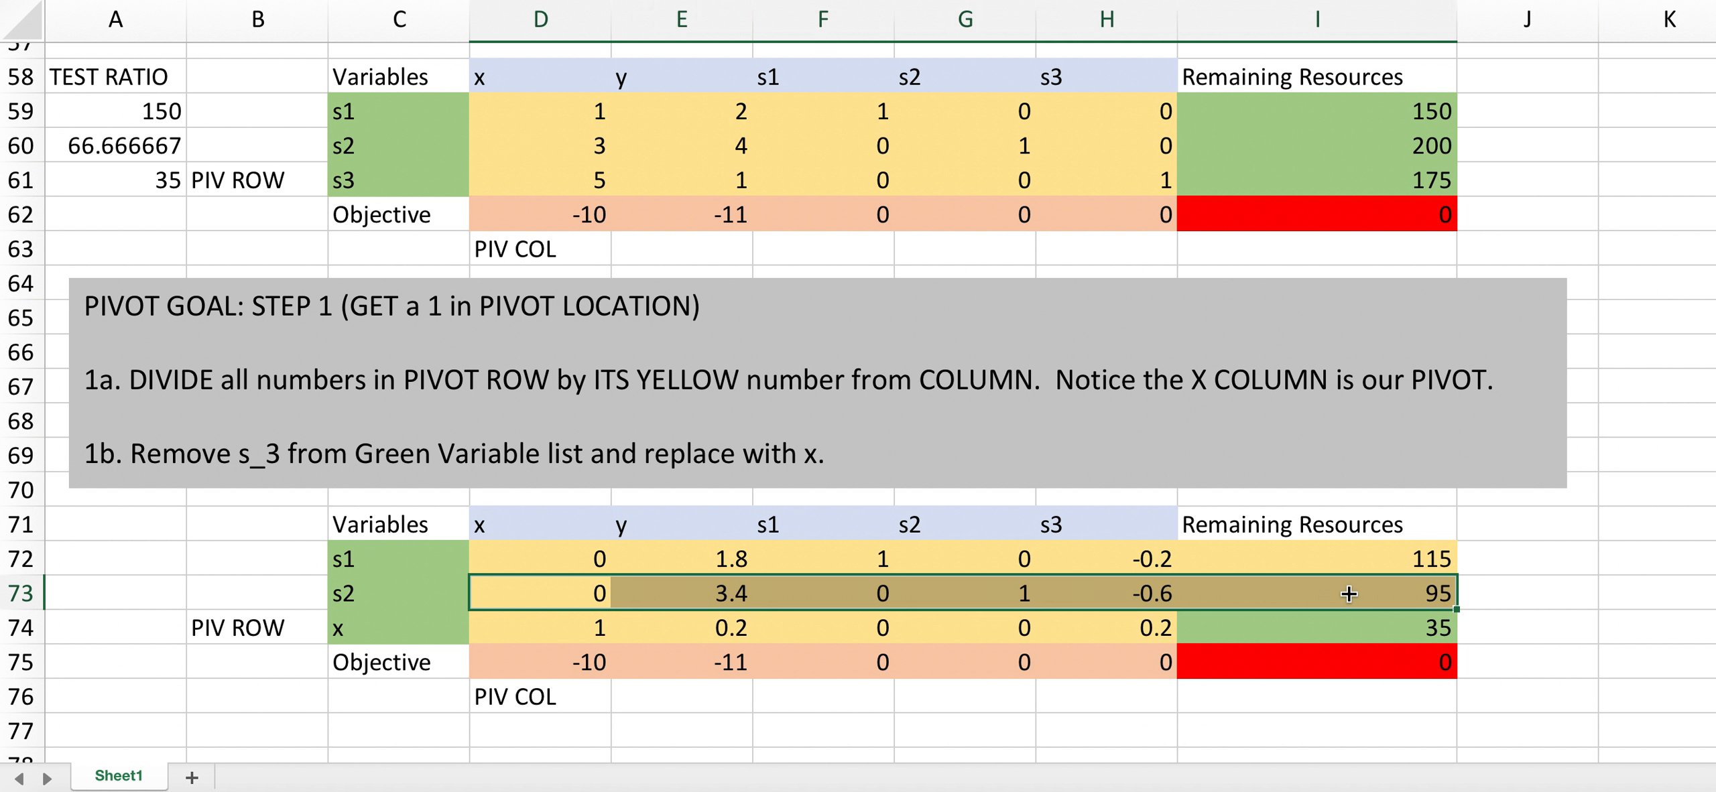
{"action": "left_click", "coordinate": [1577, 588]}
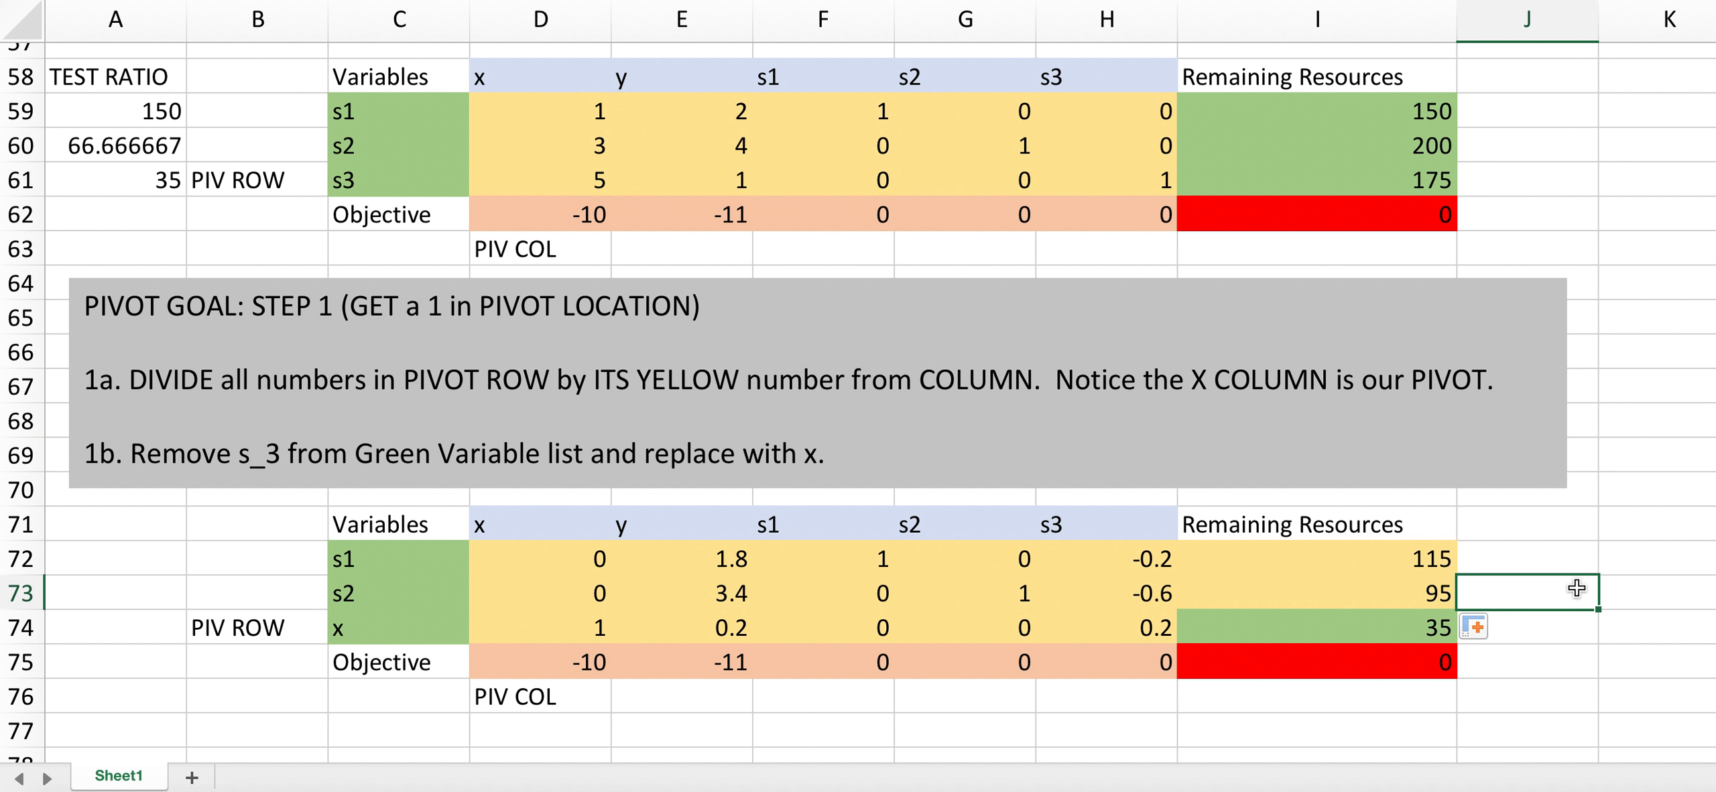
Fill the Remaining Resources cells I72:I73 with the same light green as I74.
{"action": "left_click_drag", "start_coordinate": [1320, 562], "coordinate": [1318, 604]}
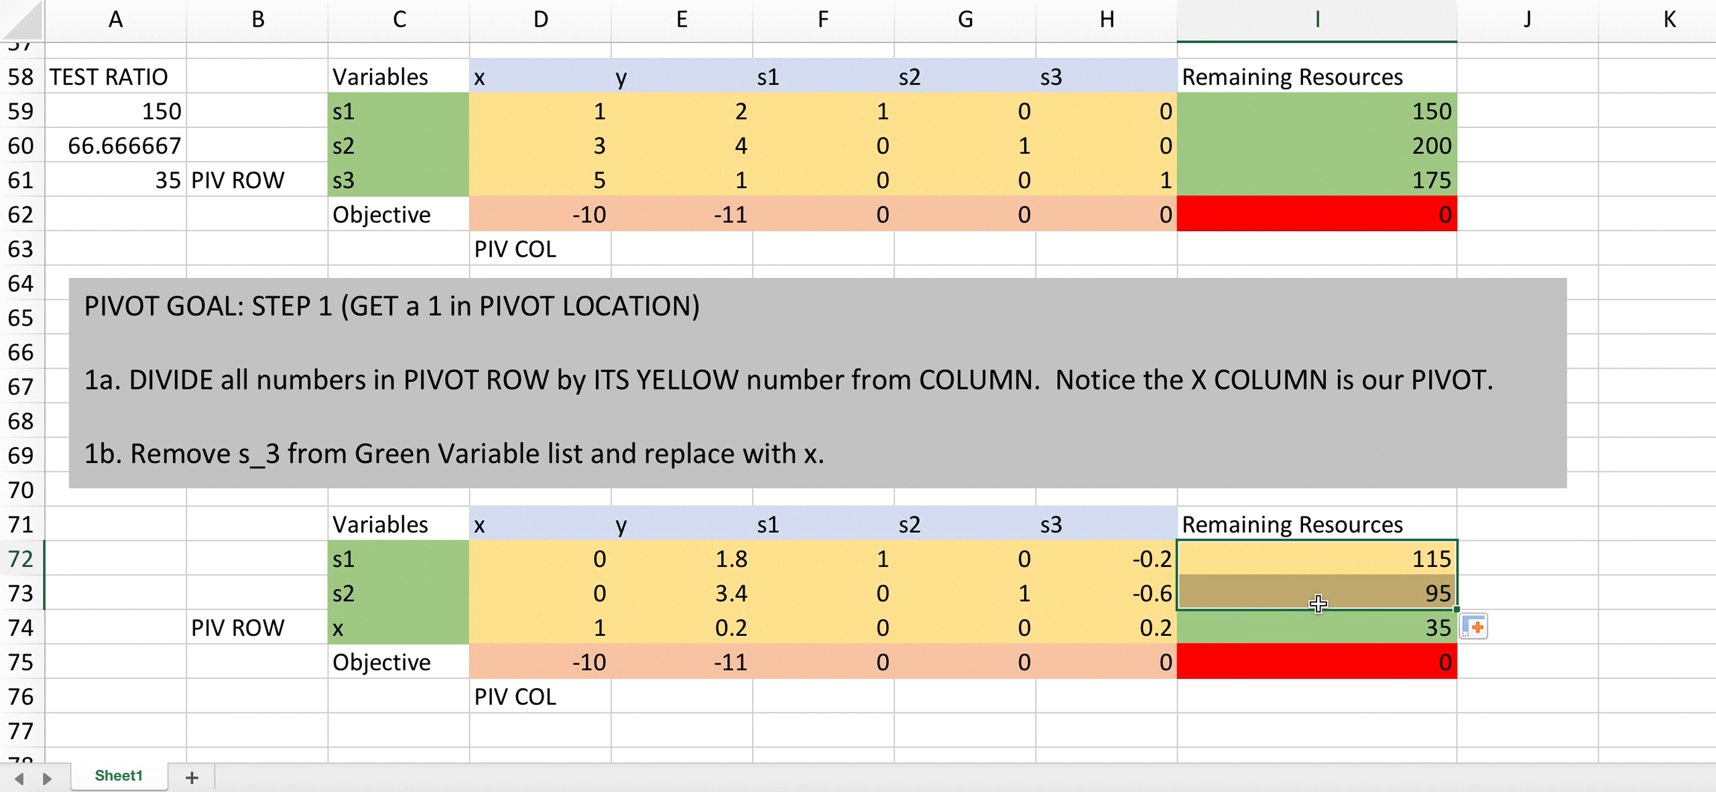
{"action": "left_click", "coordinate": [523, 2]}
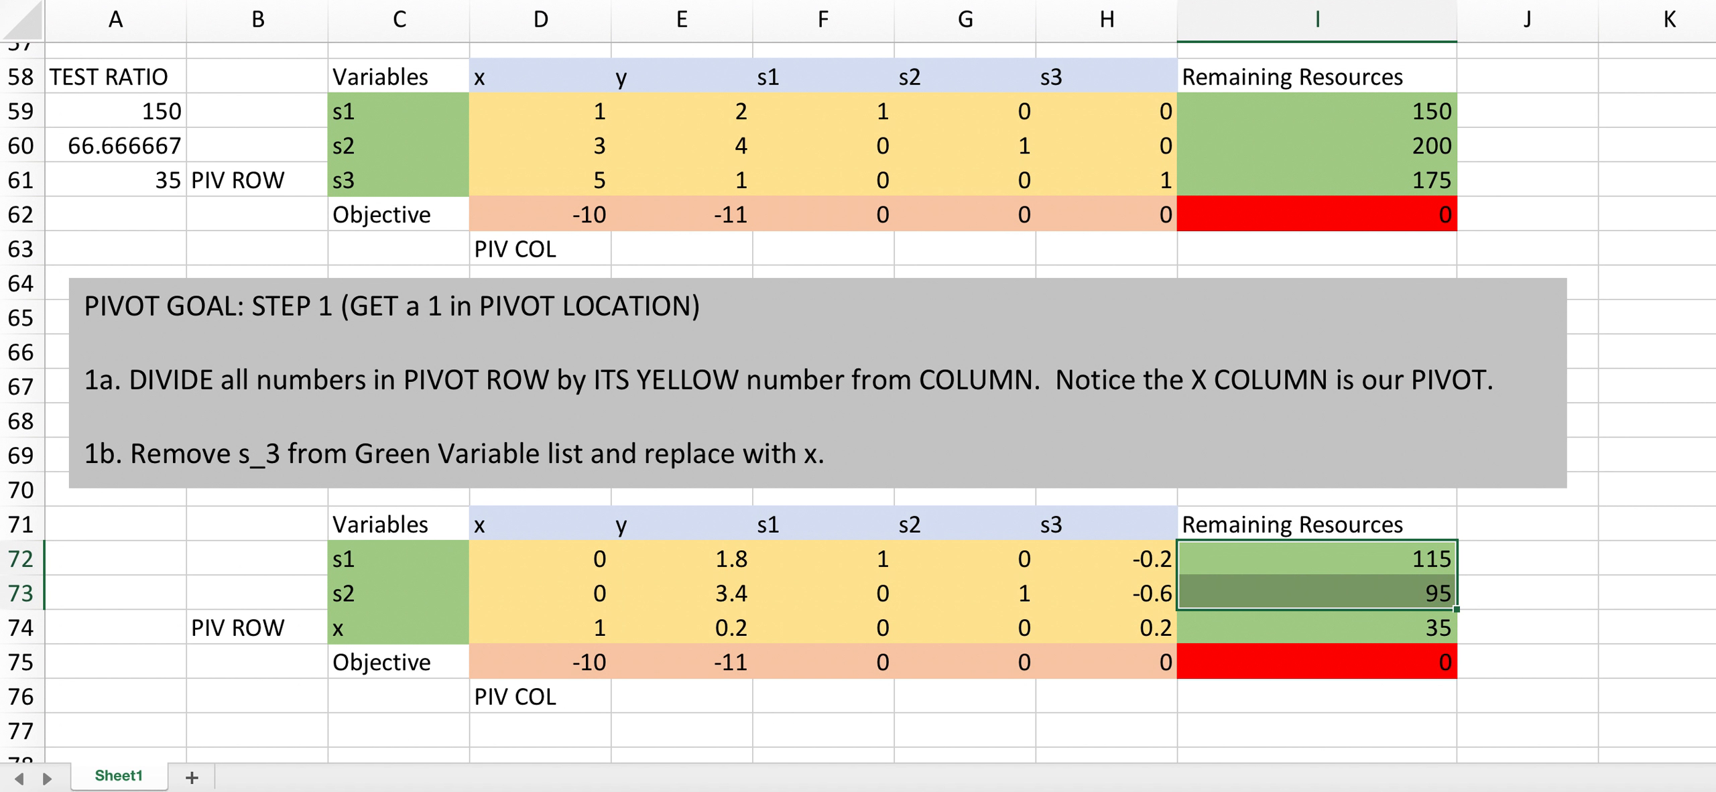
{"action": "left_click", "coordinate": [1505, 548]}
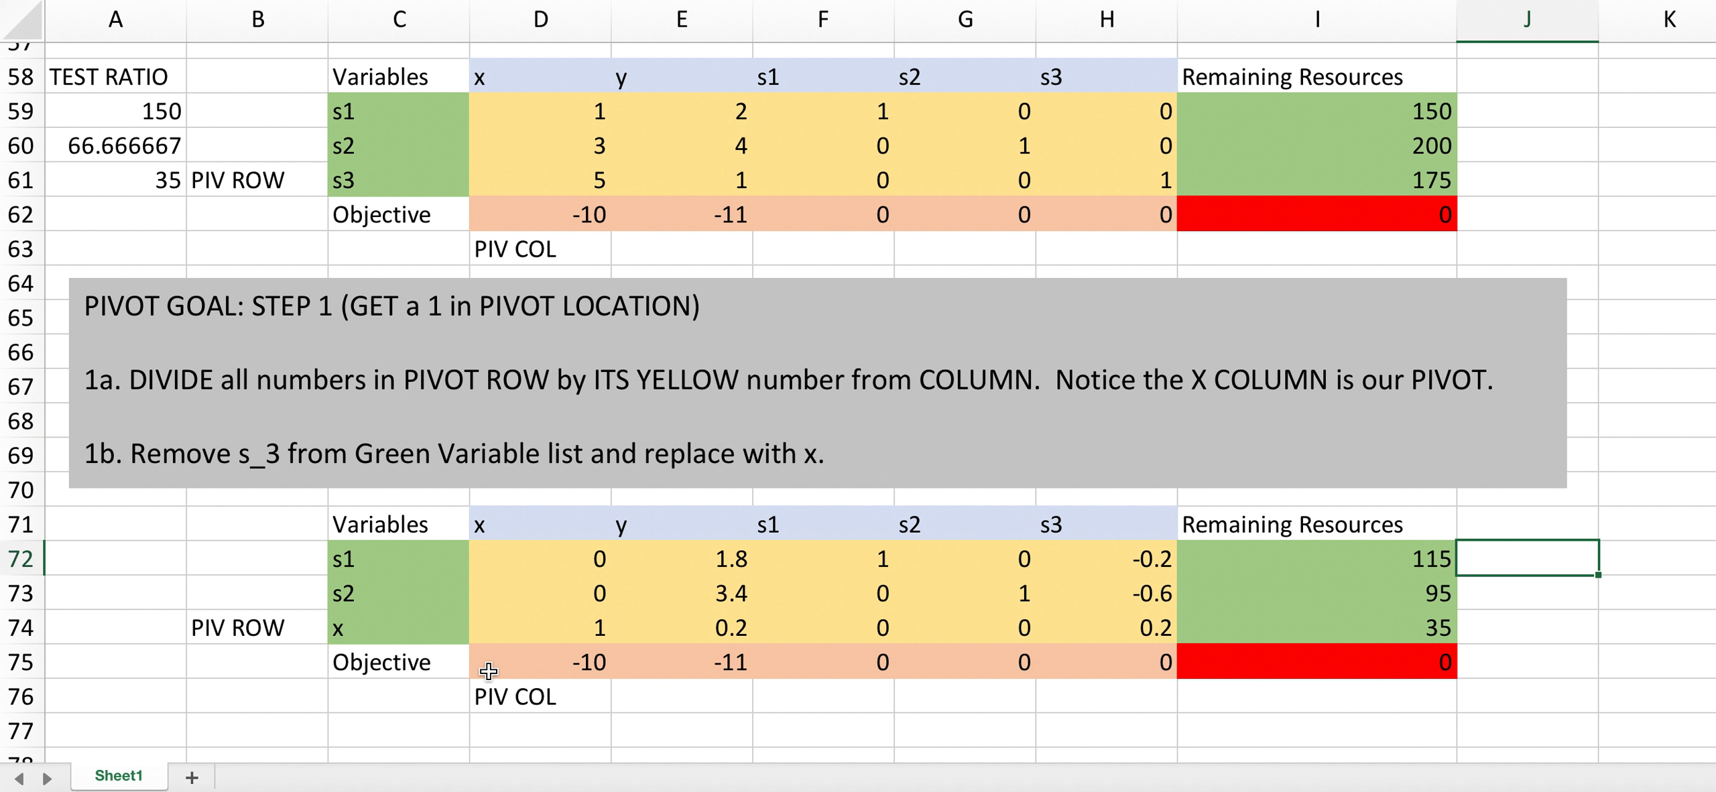
Enter the formula =D62+10*D74 in D75, the Objective row's x cell of the copied tableau.
{"action": "left_click", "coordinate": [572, 665]}
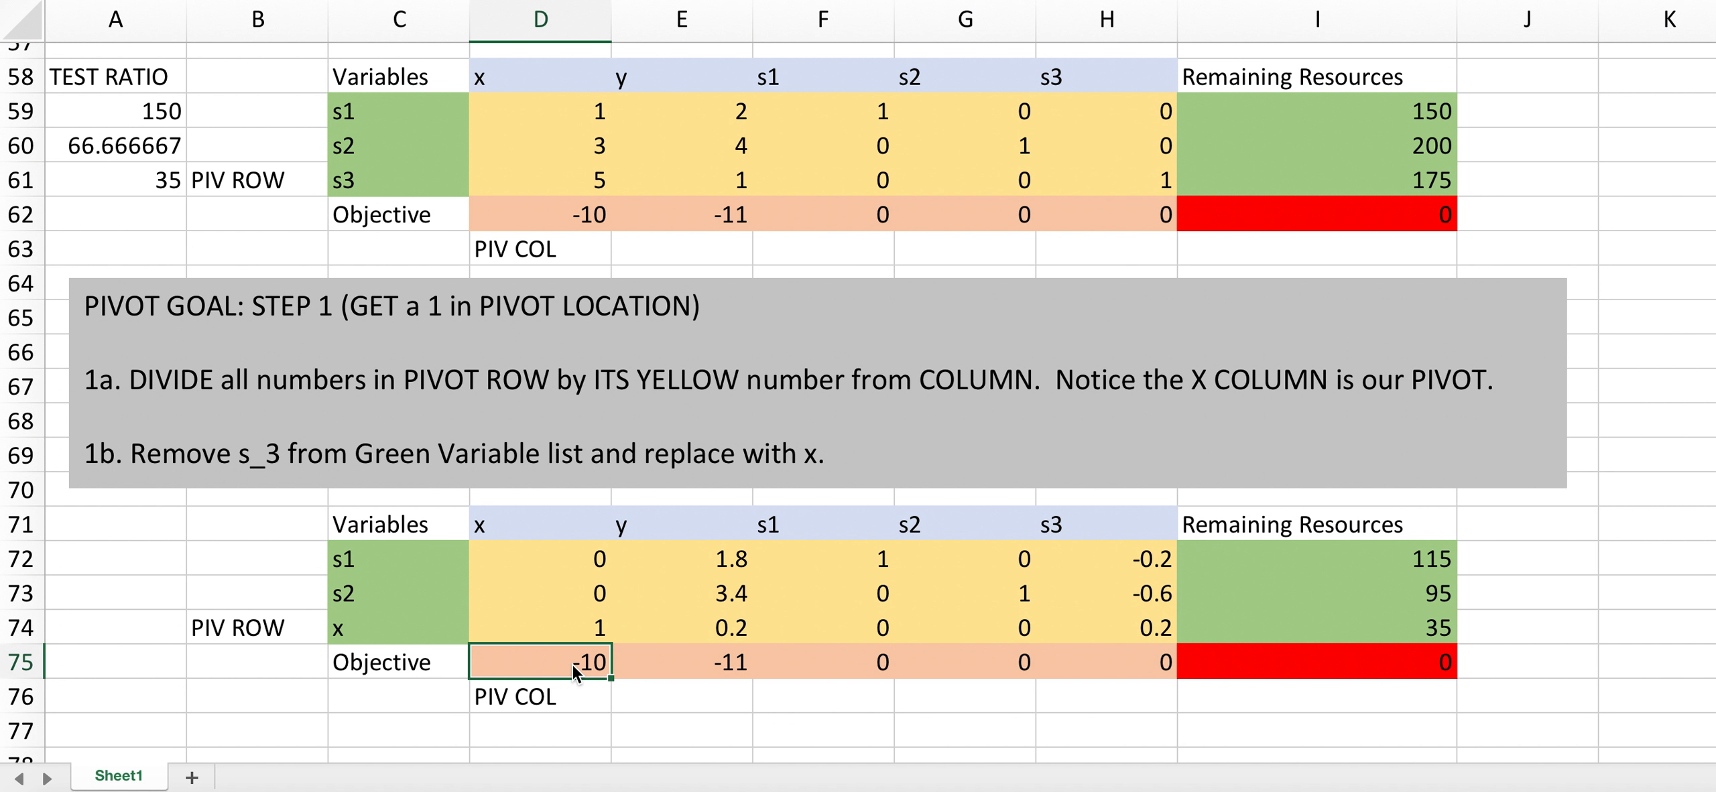
{"action": "type", "text": "="}
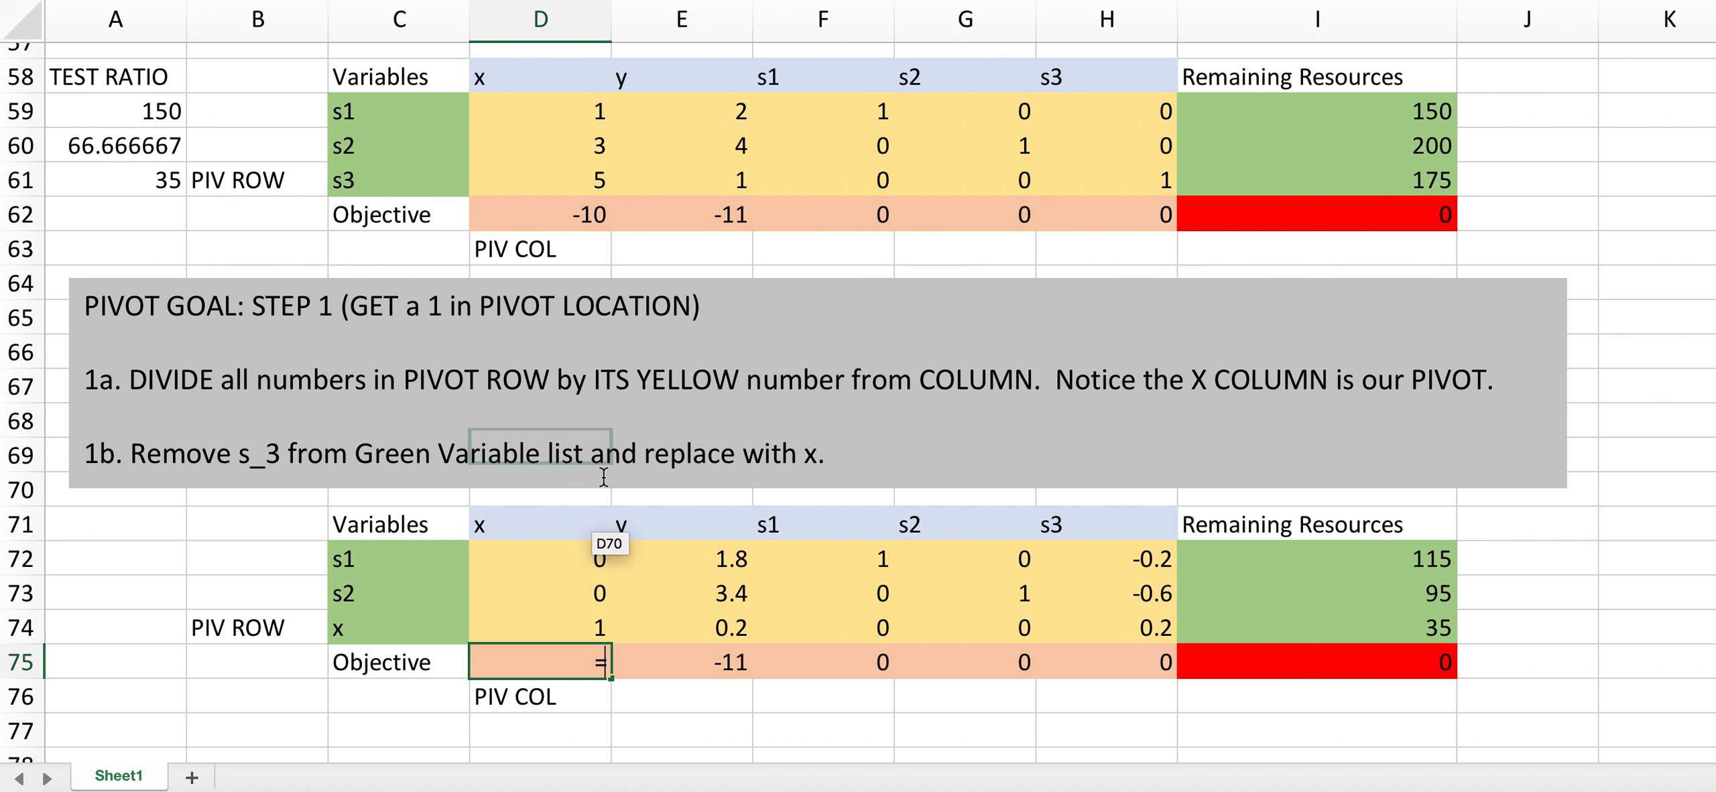
{"action": "left_click", "coordinate": [580, 216]}
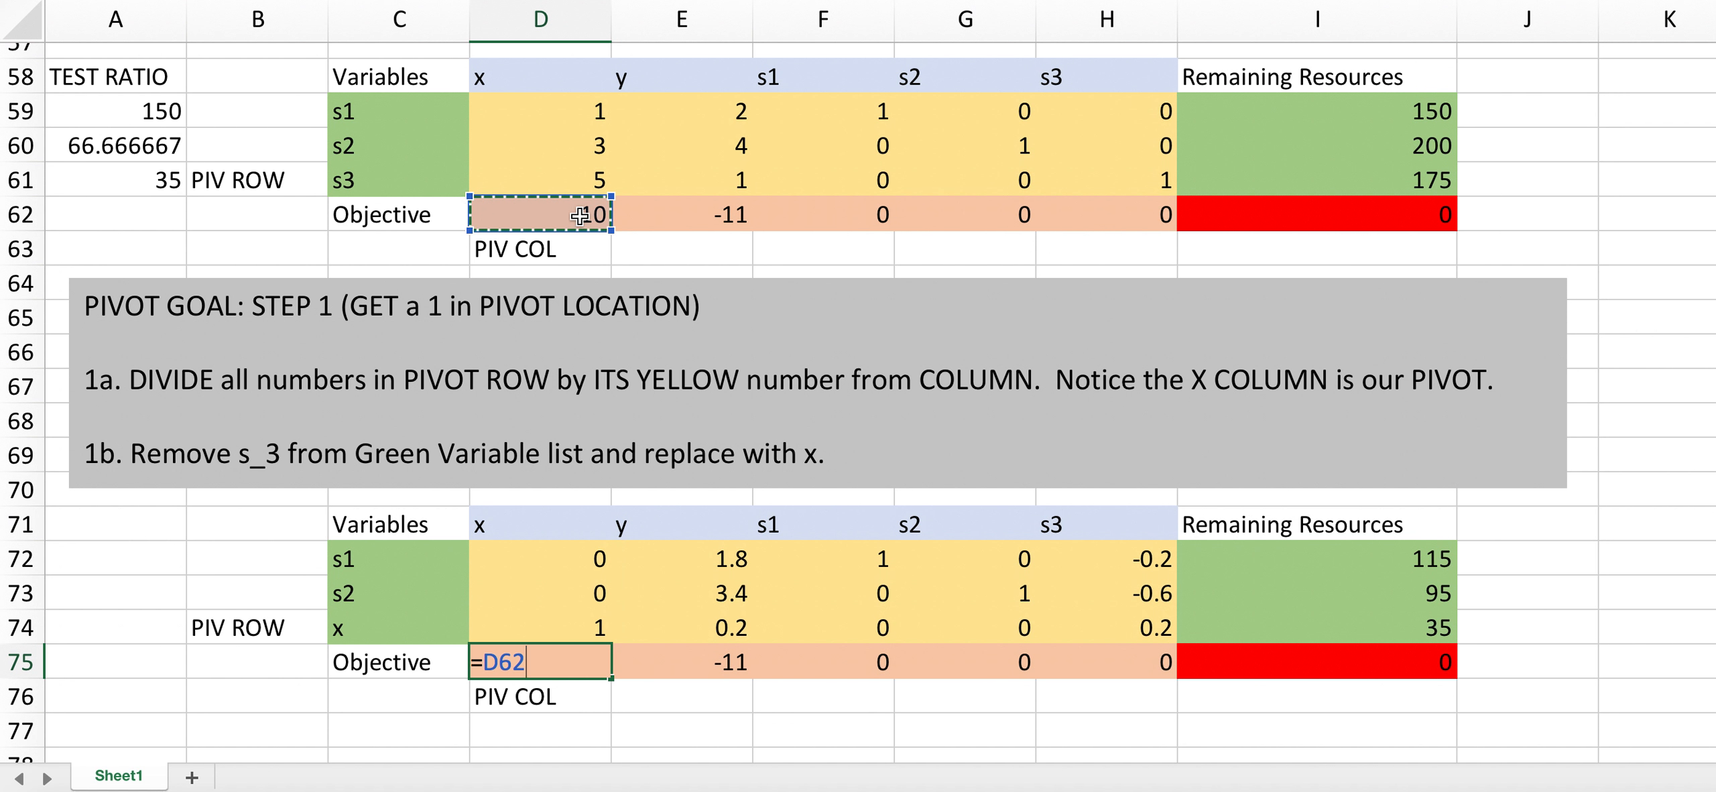
{"action": "type", "text": "+10"}
{"action": "left_click", "coordinate": [575, 625]}
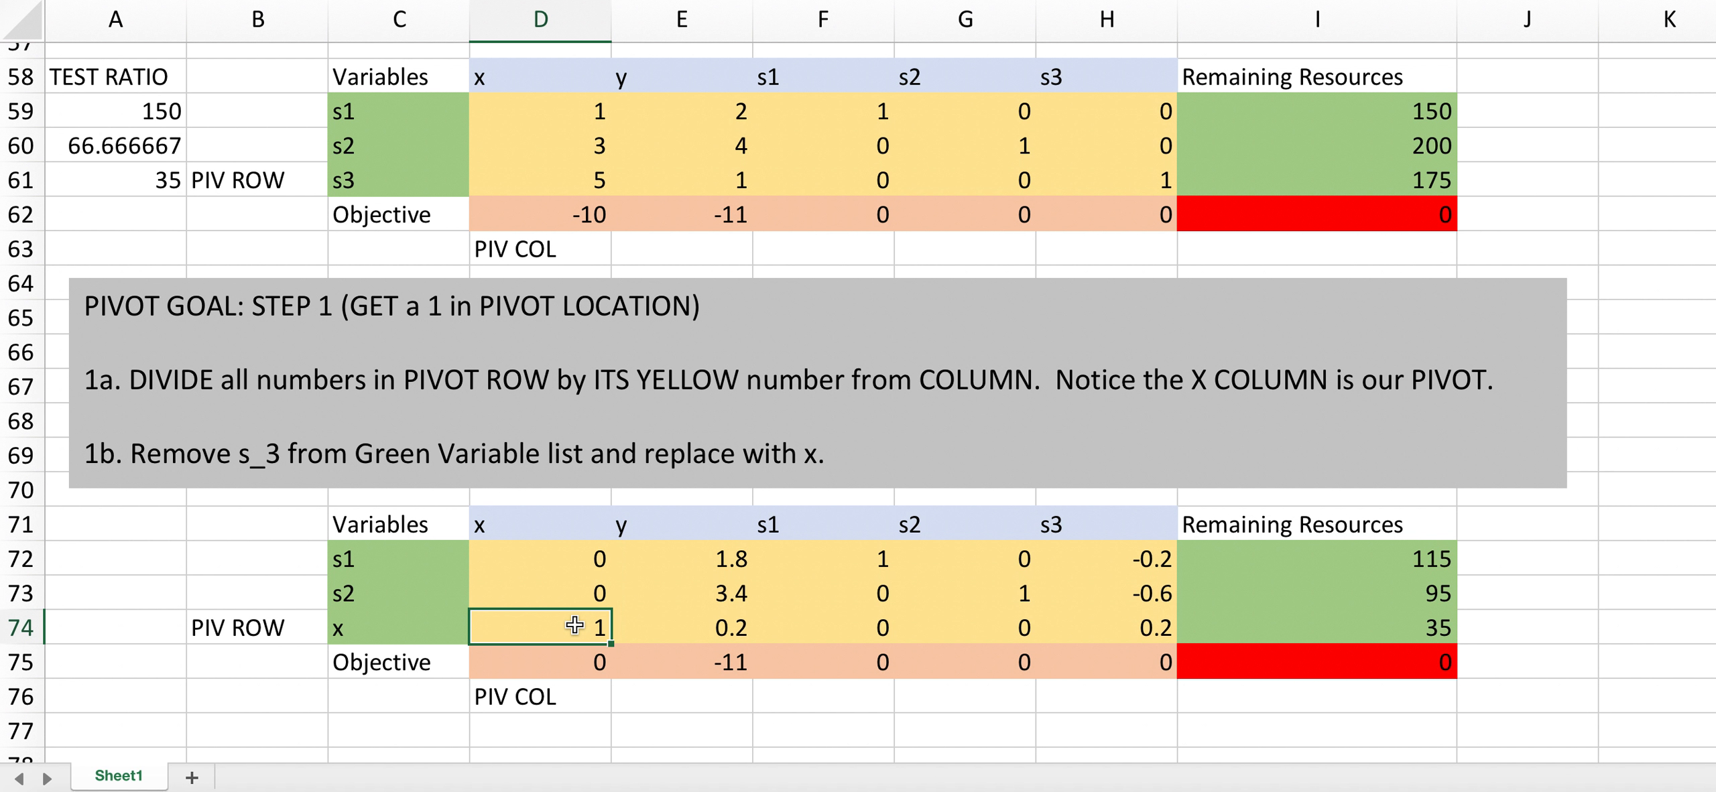
{"action": "double_click", "coordinate": [571, 666]}
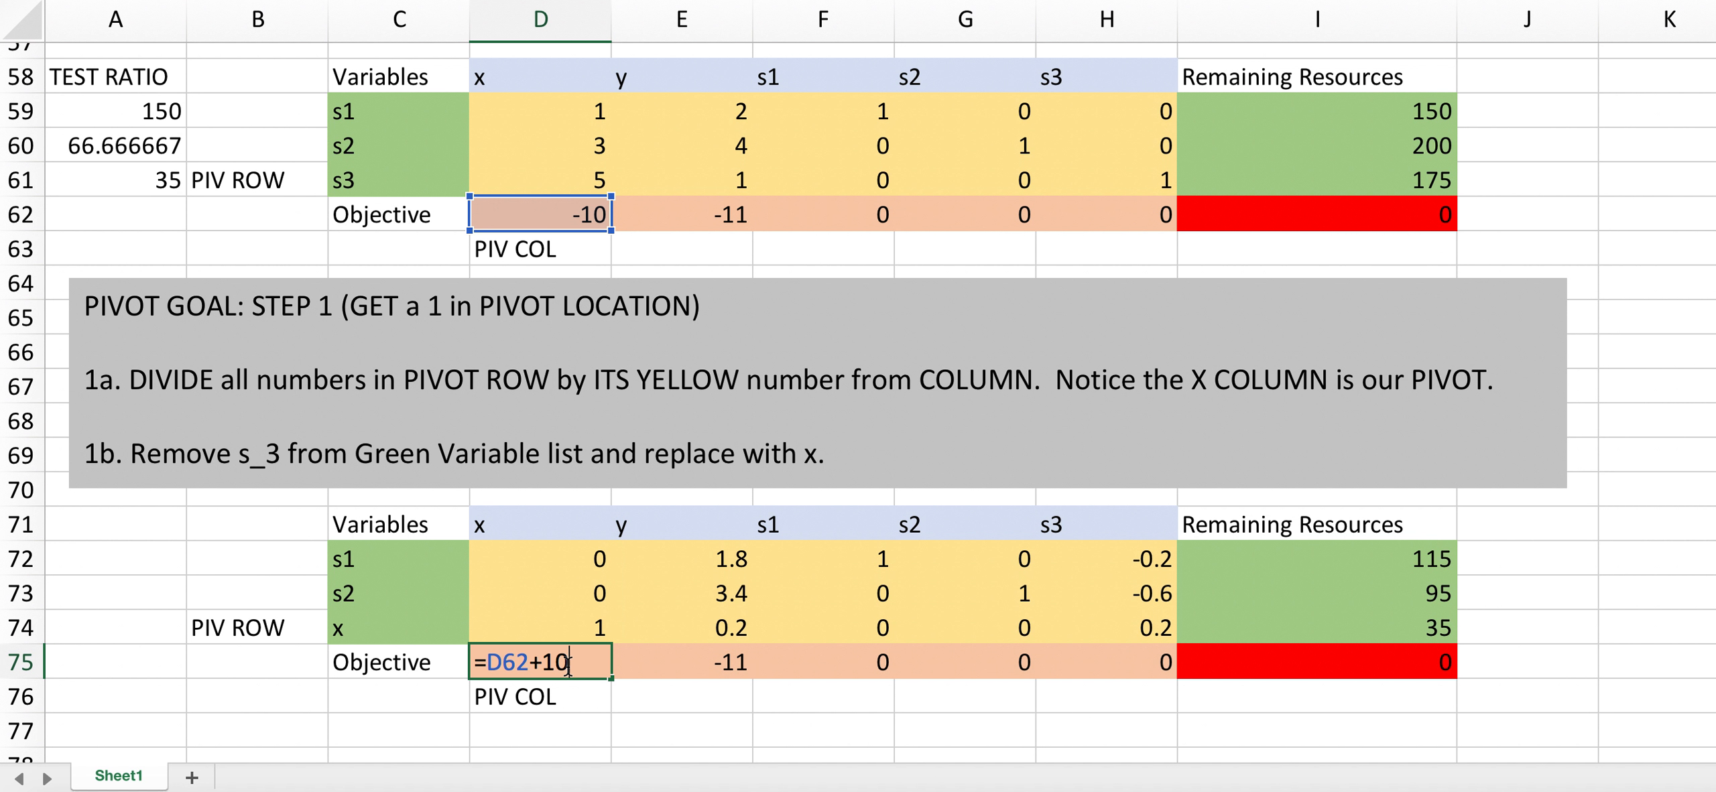
{"action": "type", "text": "*"}
{"action": "left_click", "coordinate": [575, 628]}
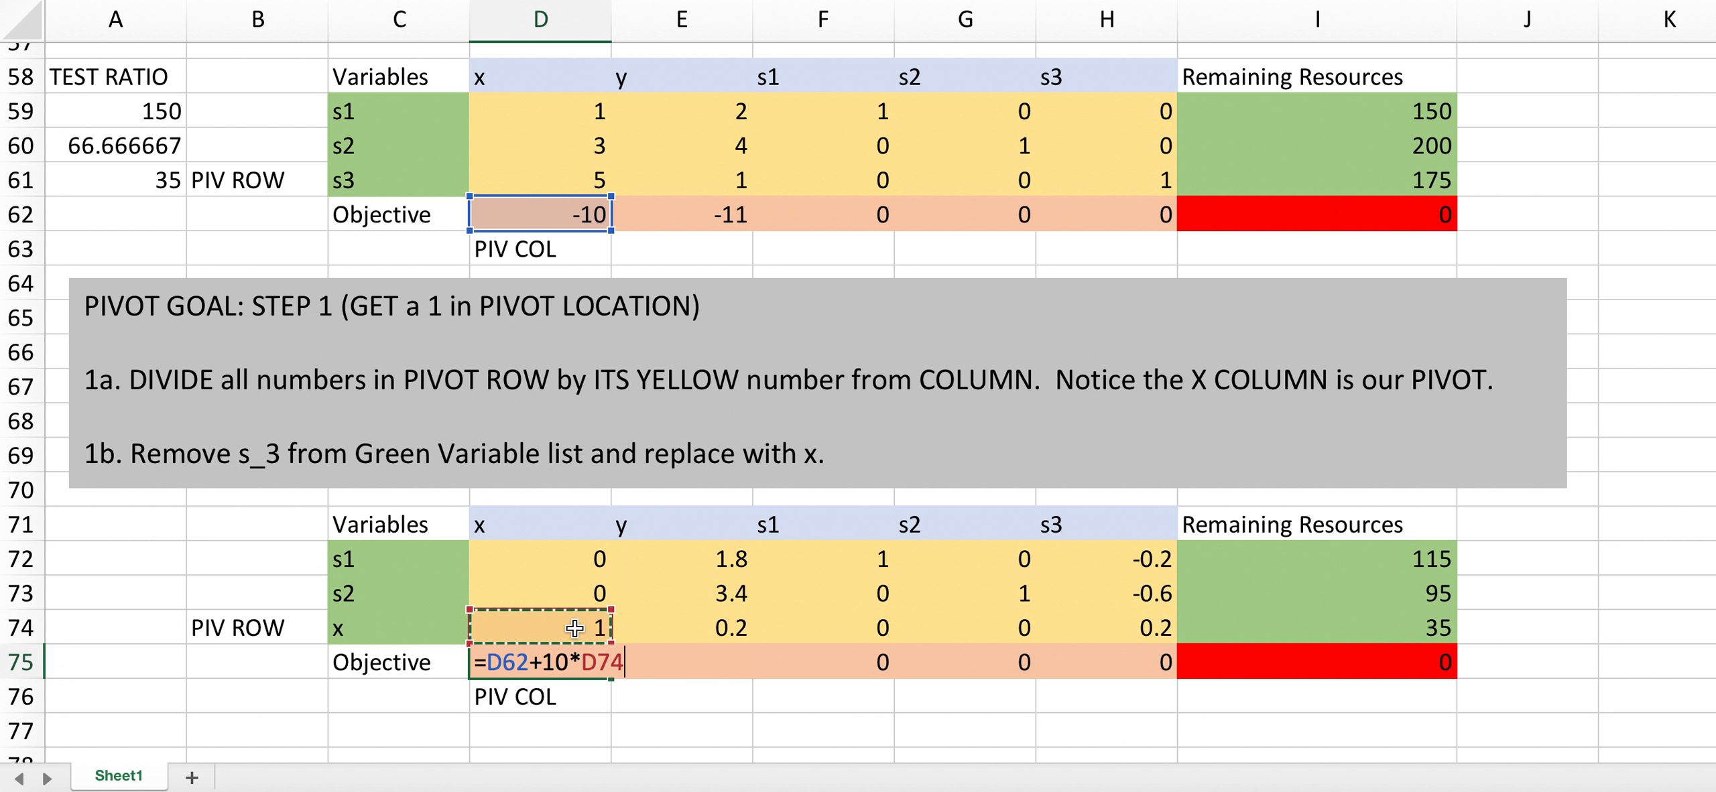
{"action": "key", "text": "Return"}
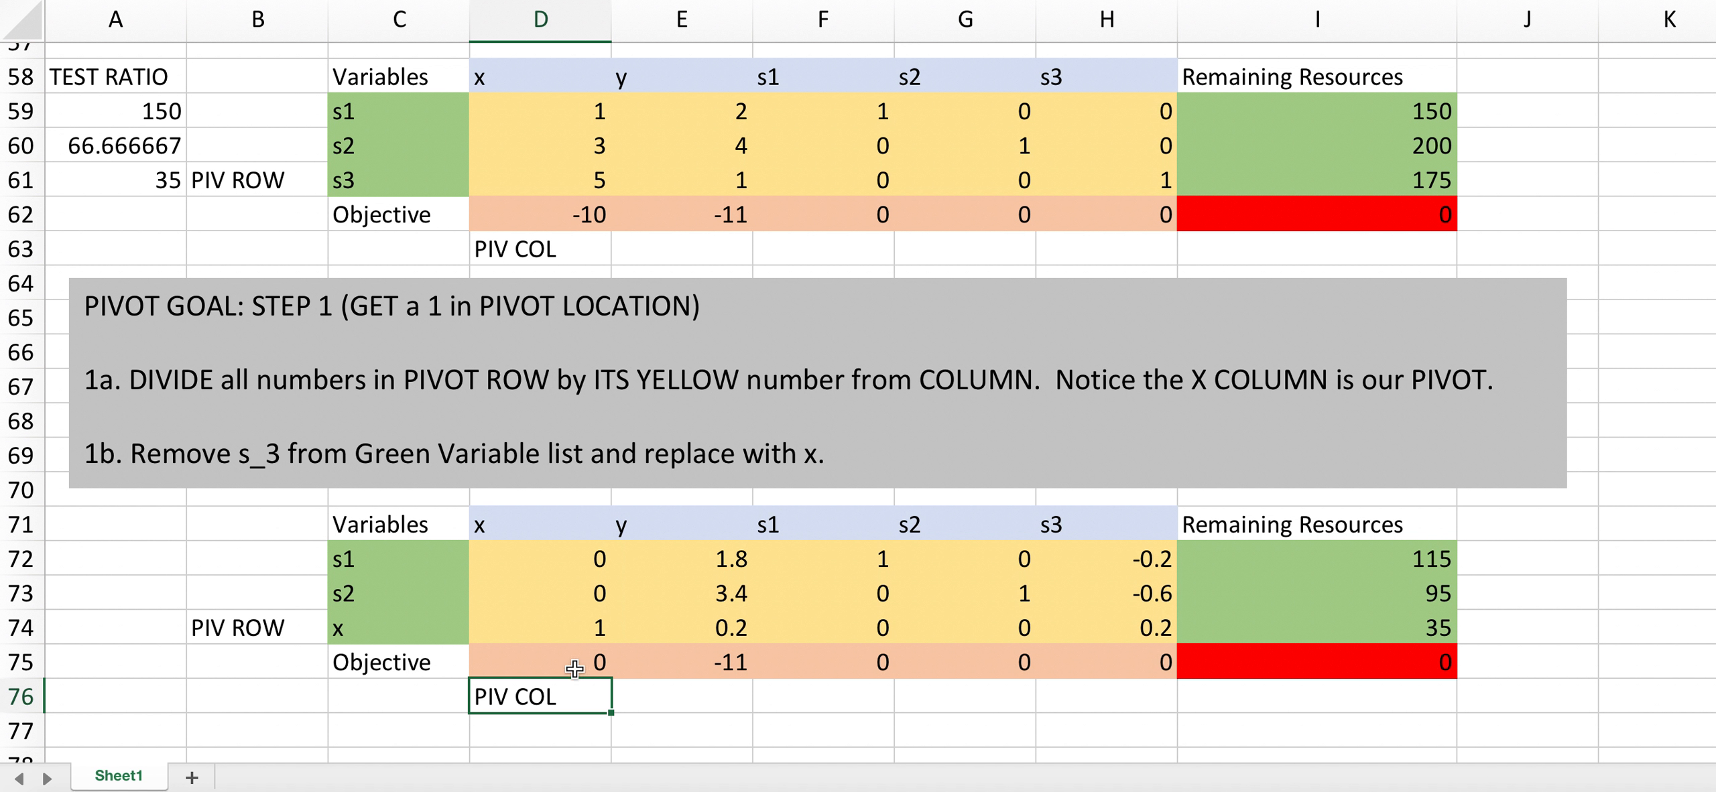
Fill the D75 formula across the Objective row through I75.
{"action": "left_click", "coordinate": [582, 664]}
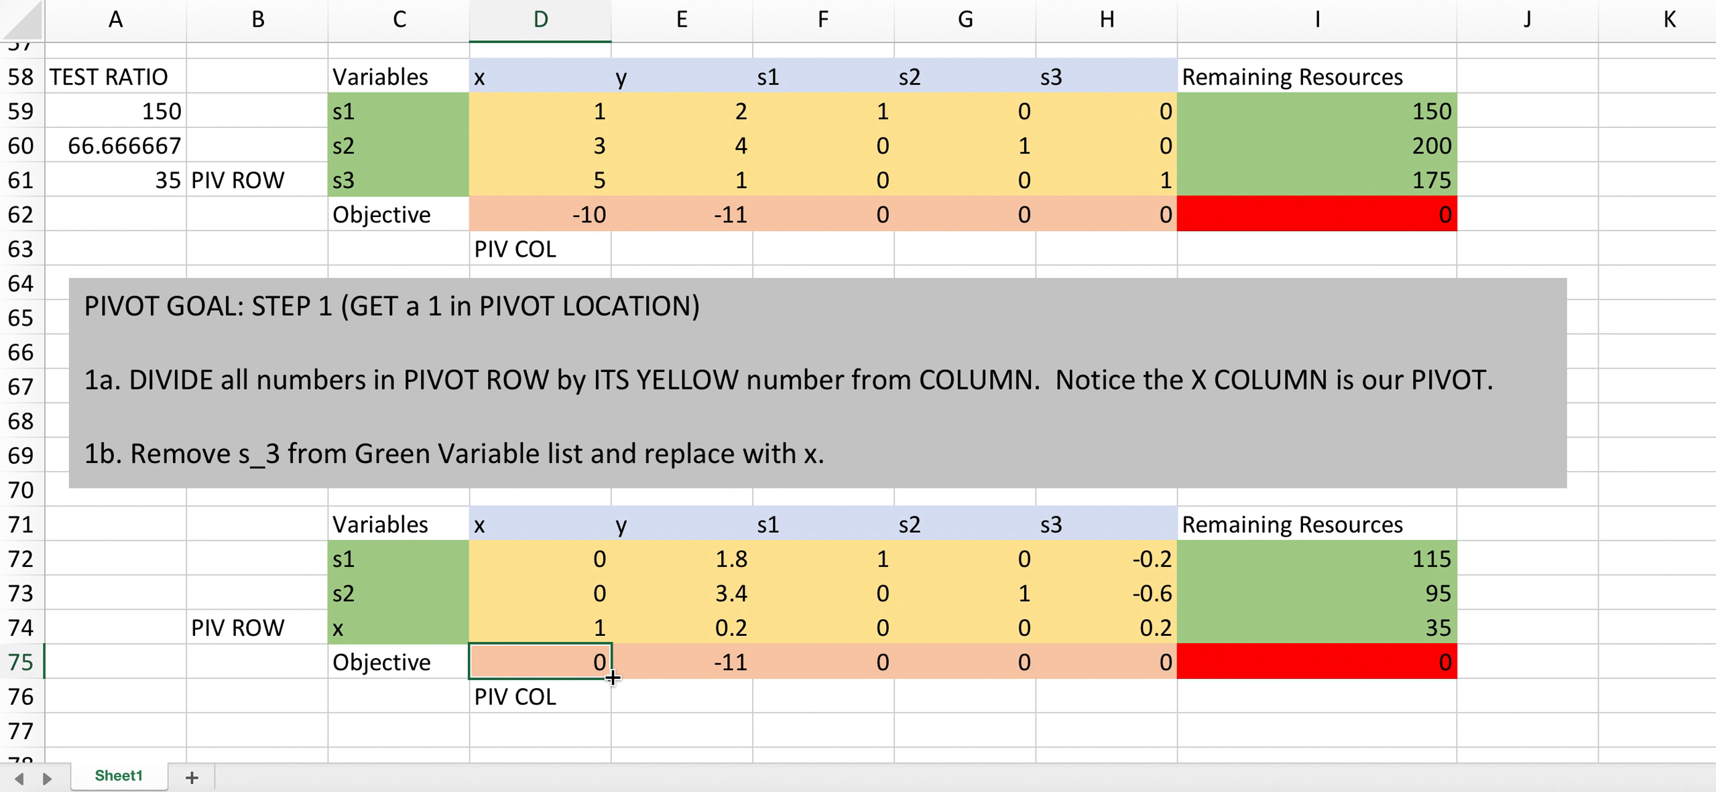
{"action": "left_click_drag", "start_coordinate": [613, 678], "coordinate": [1377, 664]}
{"action": "left_click", "coordinate": [1349, 715]}
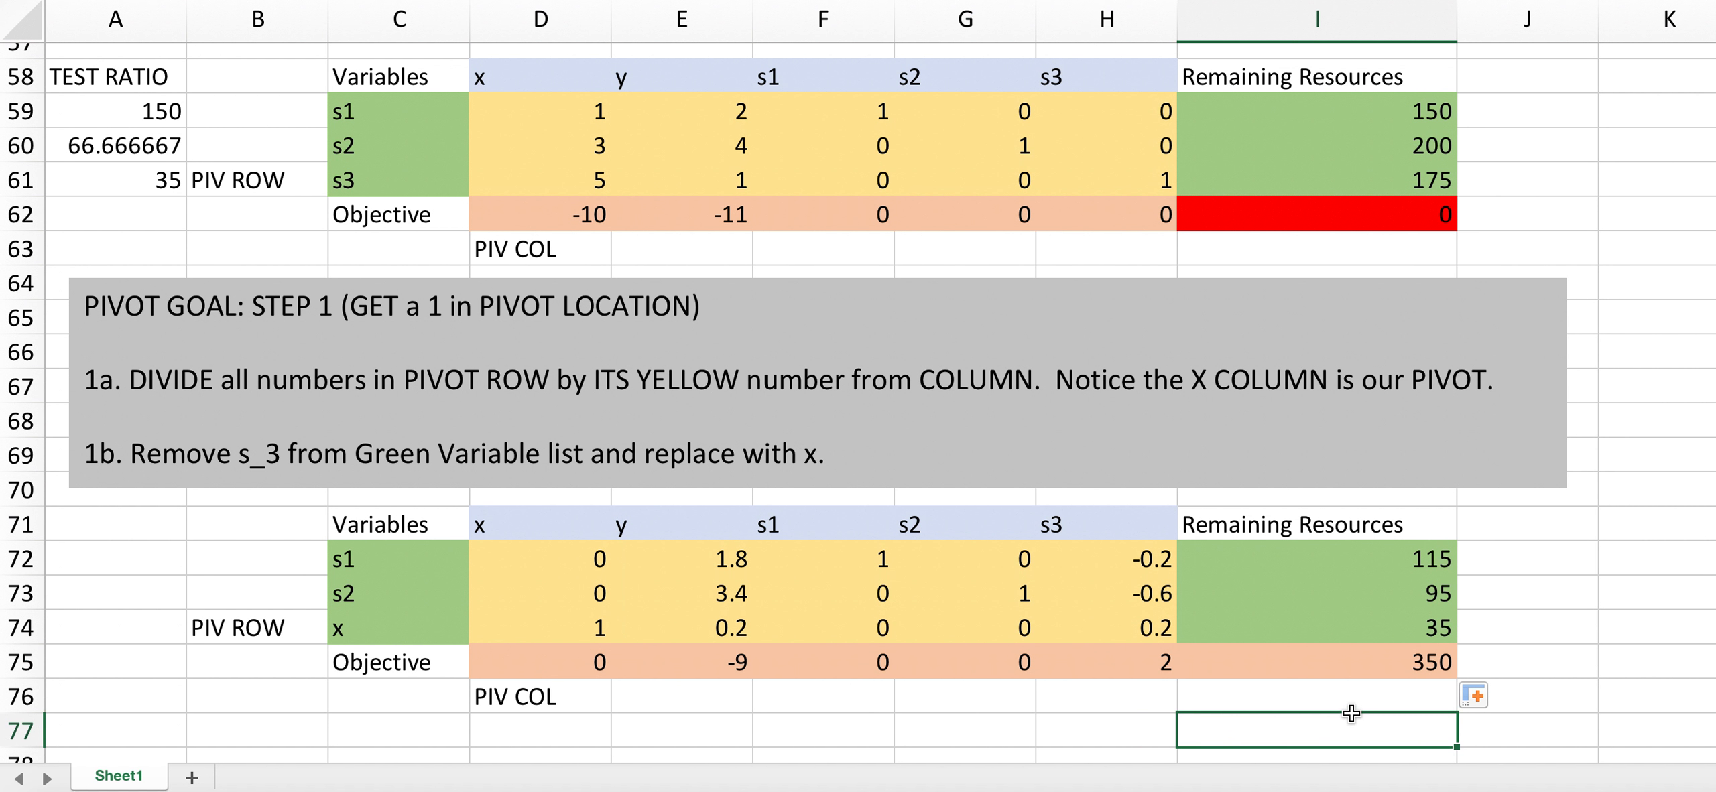
Fill the Objective row's Remaining Resources cell I75 with standard red.
{"action": "left_click", "coordinate": [1337, 663]}
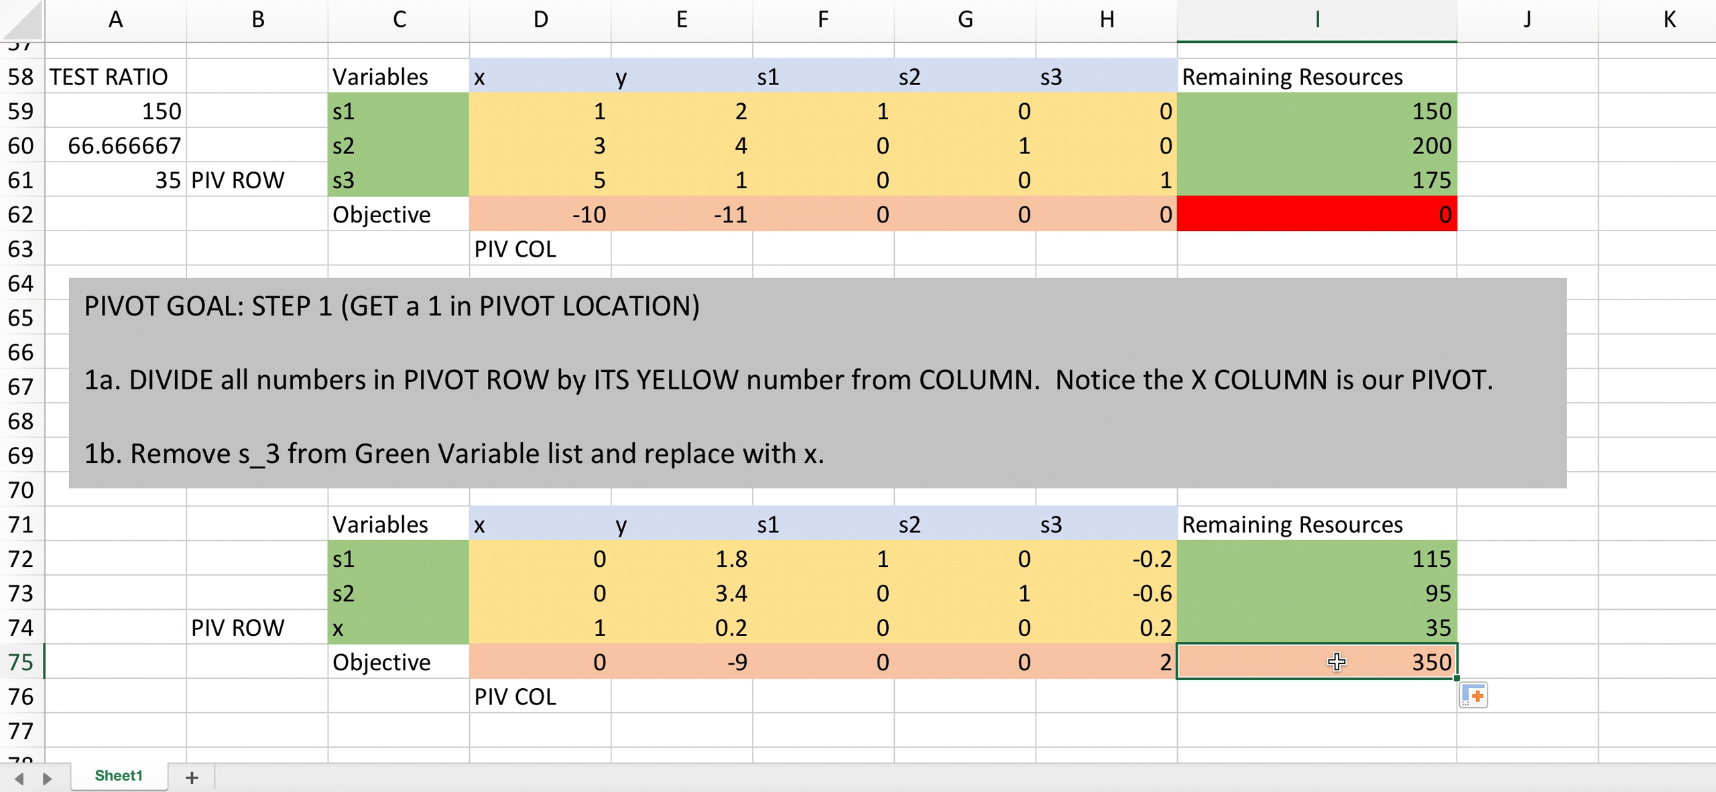
{"action": "left_click", "coordinate": [395, 0]}
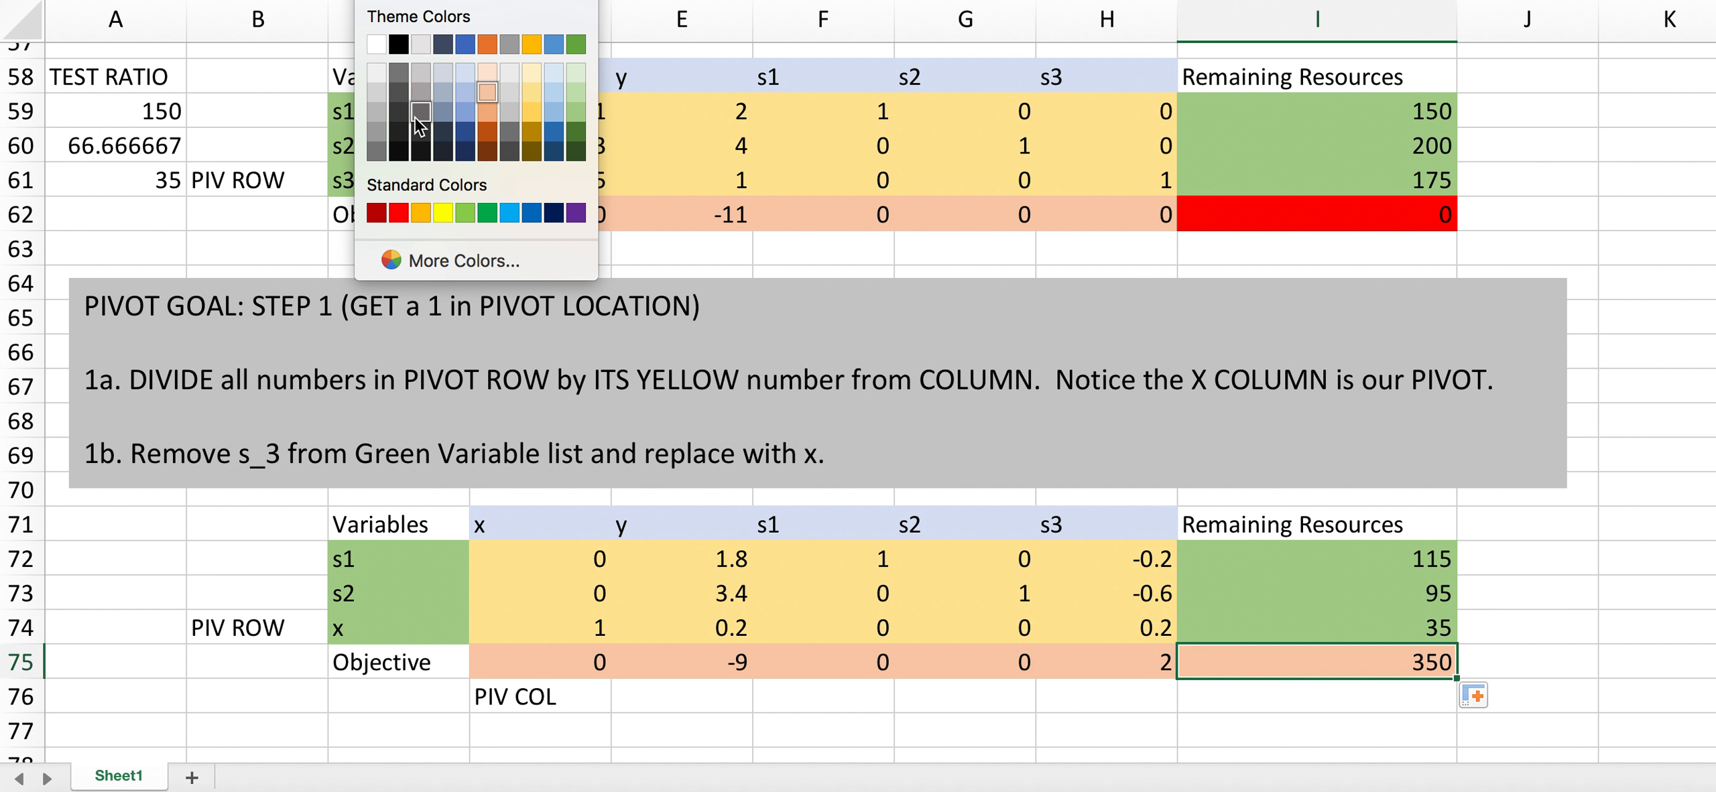
{"action": "left_click", "coordinate": [398, 213]}
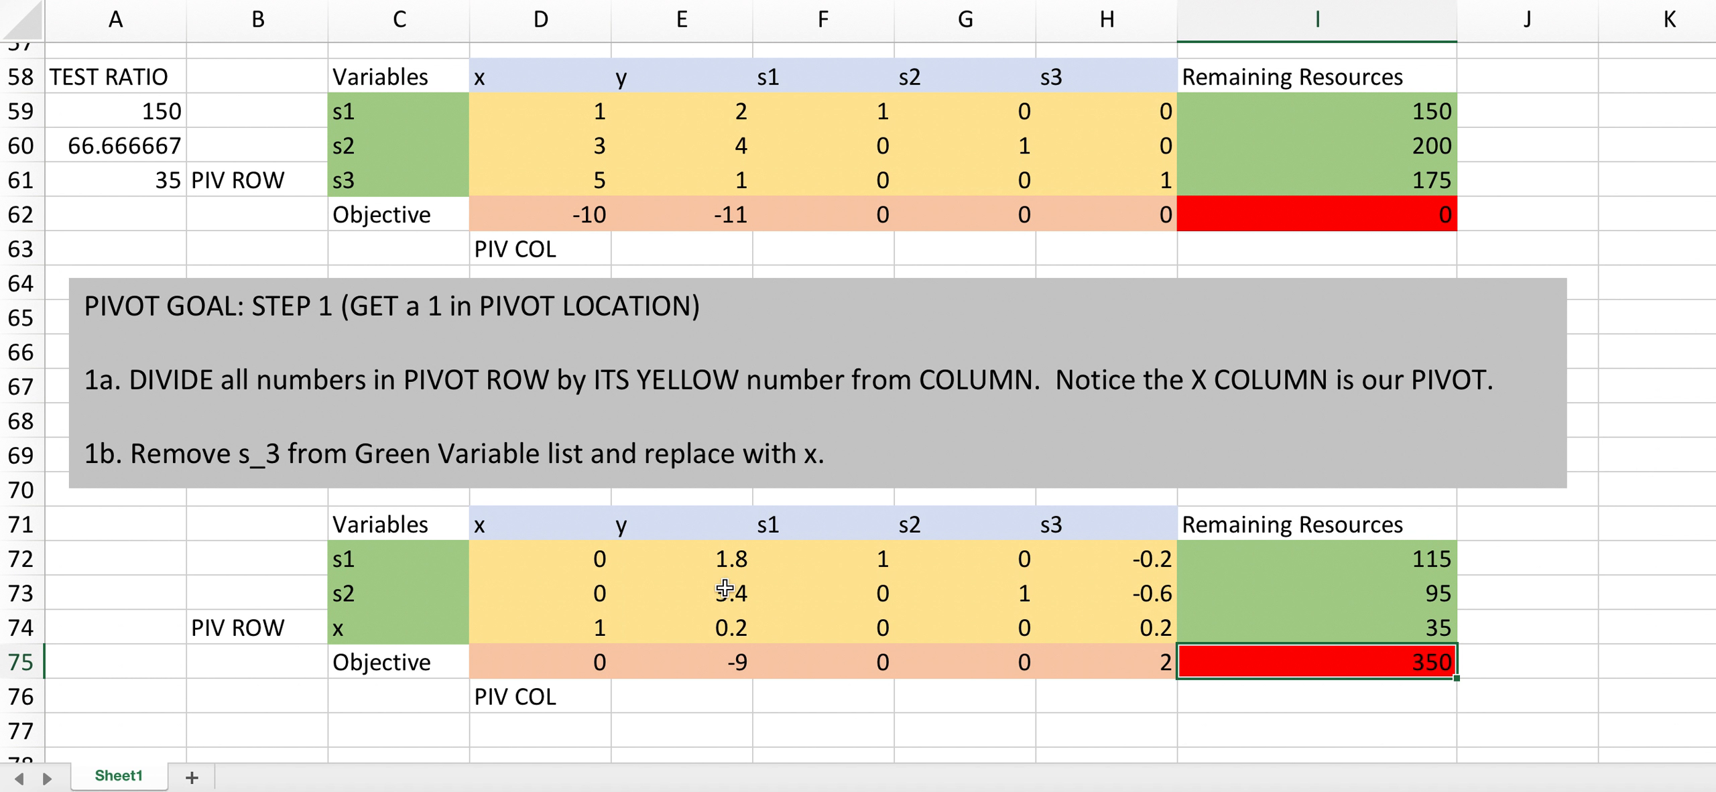
{"action": "left_click", "coordinate": [1573, 650]}
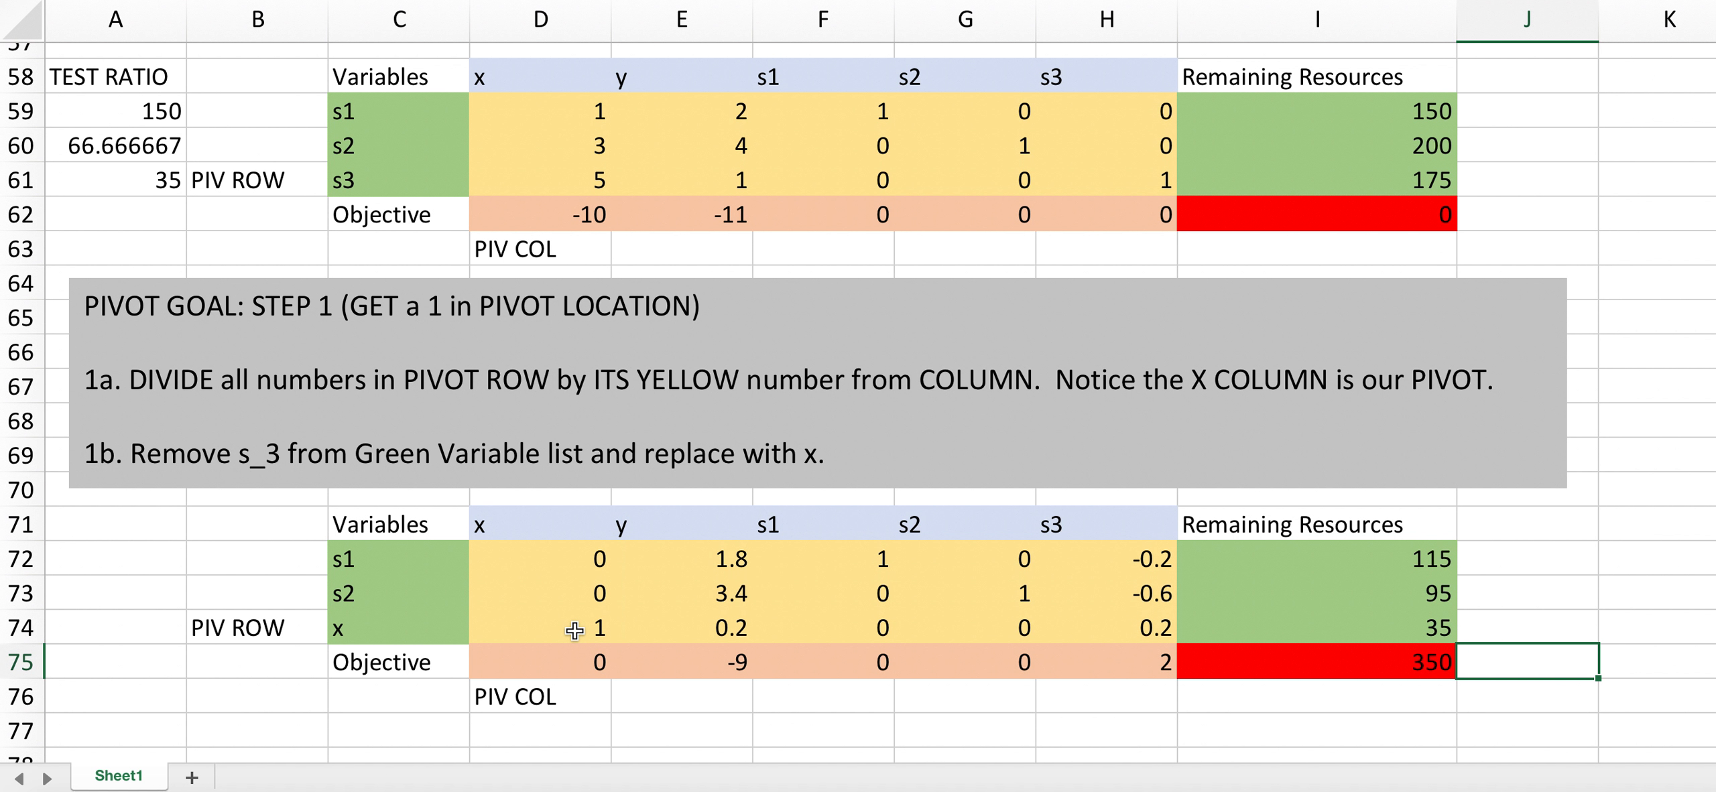
Clear the old PIV COL label in D76 and the old PIV ROW label in B74.
{"action": "left_click", "coordinate": [700, 728]}
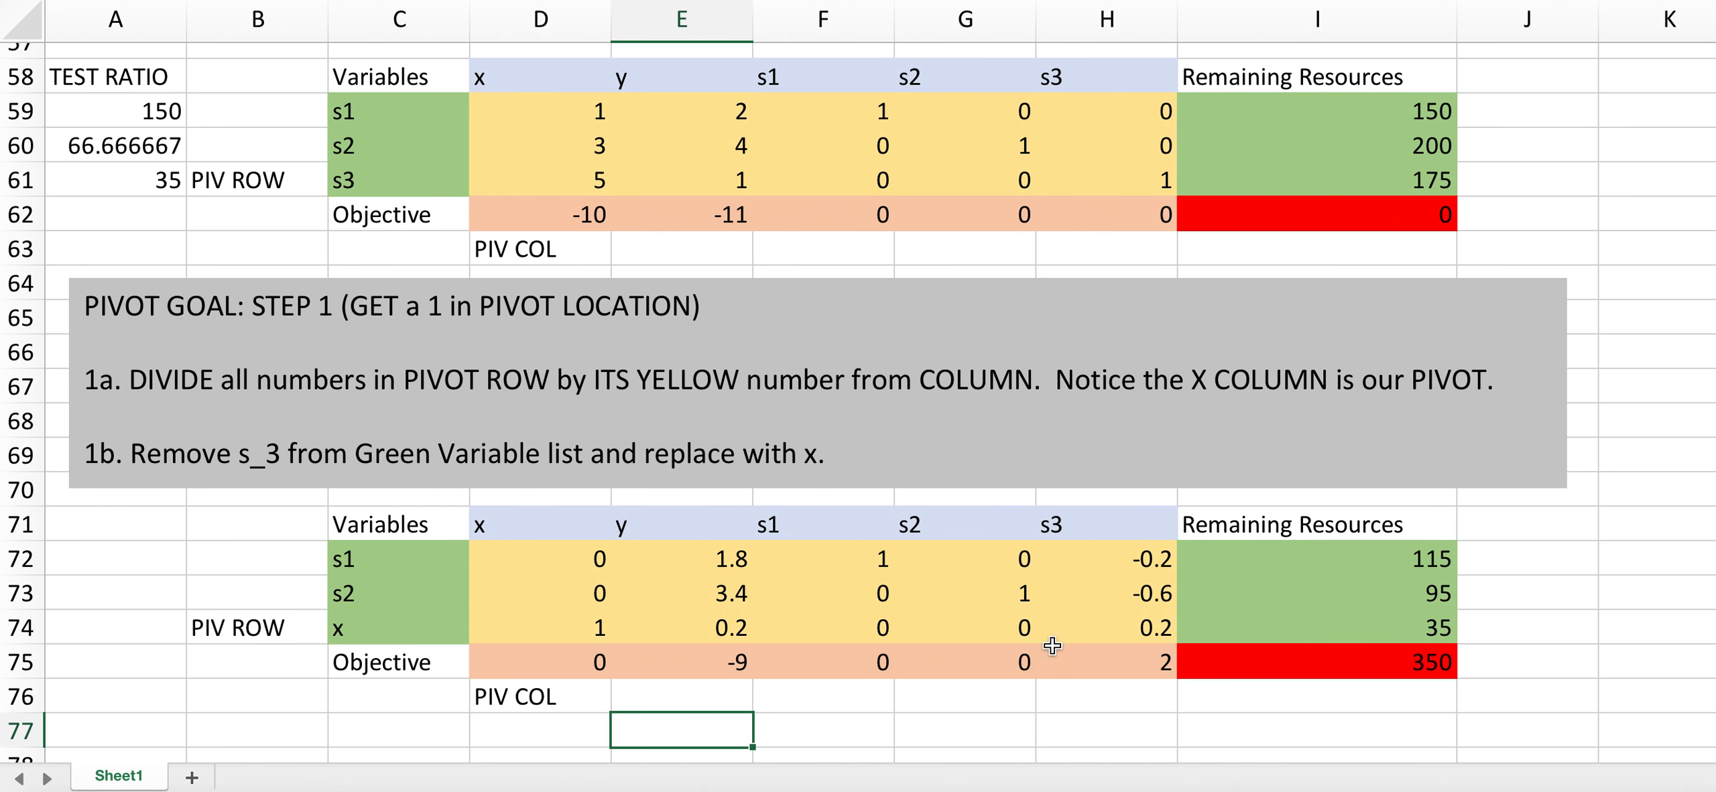
{"action": "left_click", "coordinate": [496, 703]}
{"action": "key", "text": "Delete"}
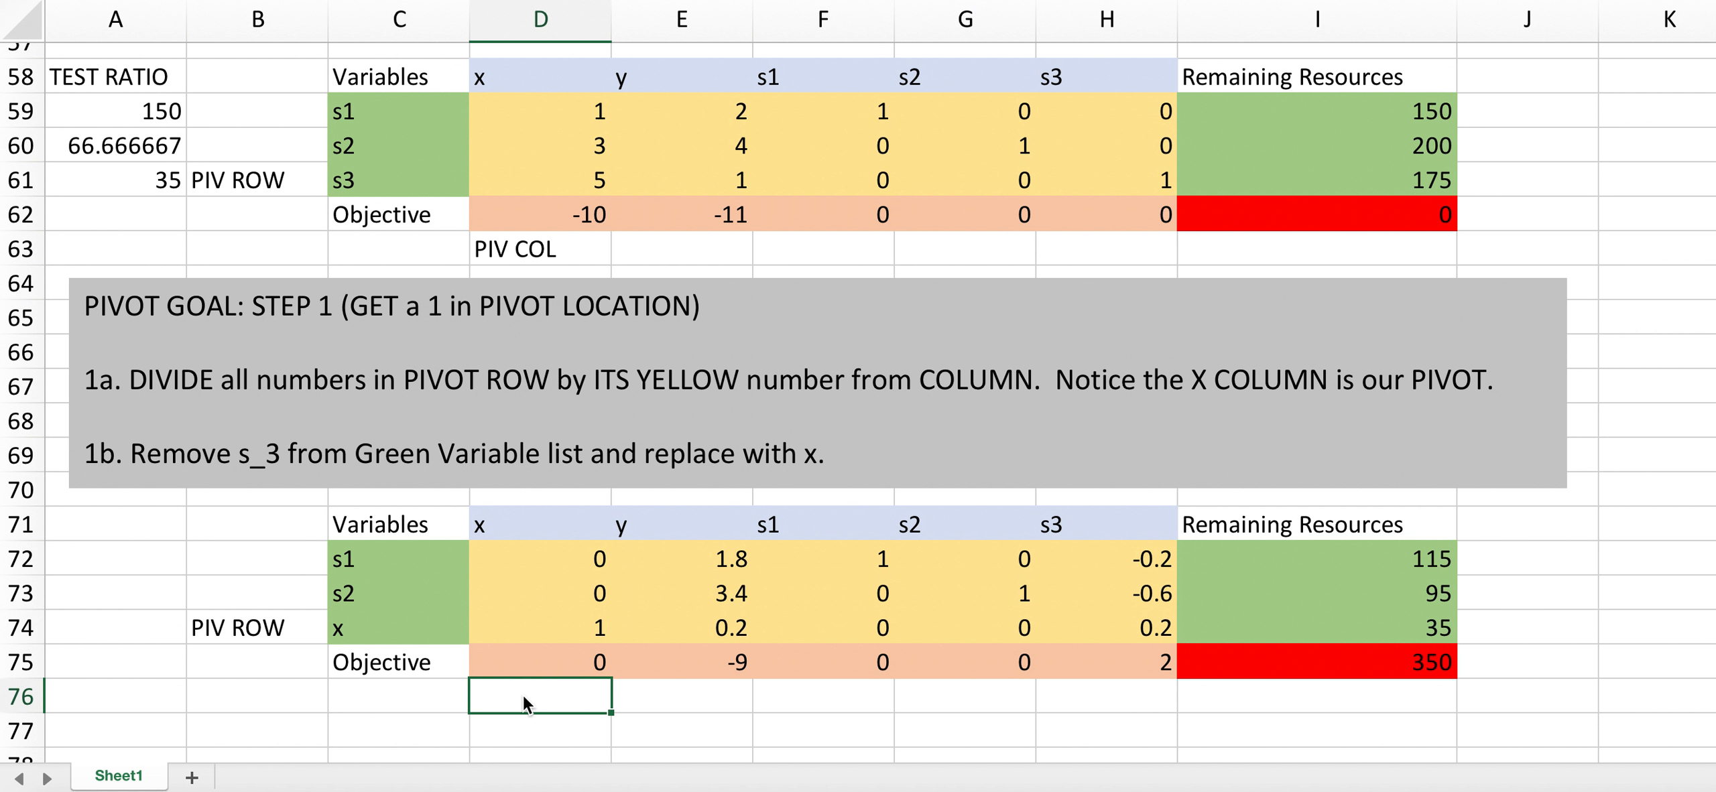
{"action": "left_click", "coordinate": [253, 628]}
{"action": "key", "text": "Delete"}
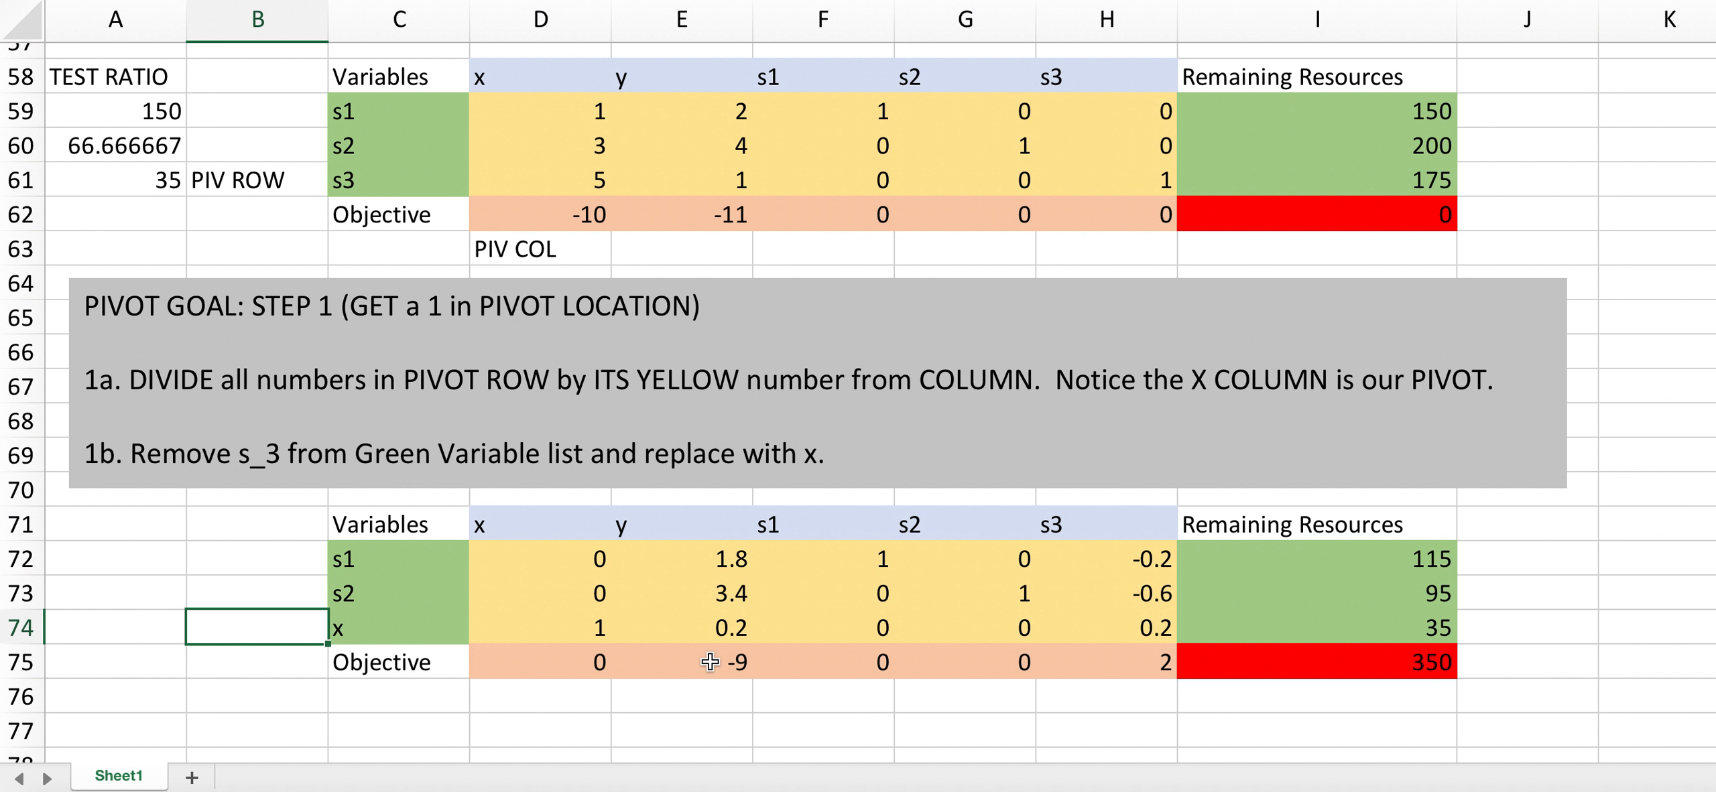
Enter the label PIV COL in E76, below the y column of the copied tableau.
{"action": "left_click", "coordinate": [683, 695]}
{"action": "type", "text": "P"}
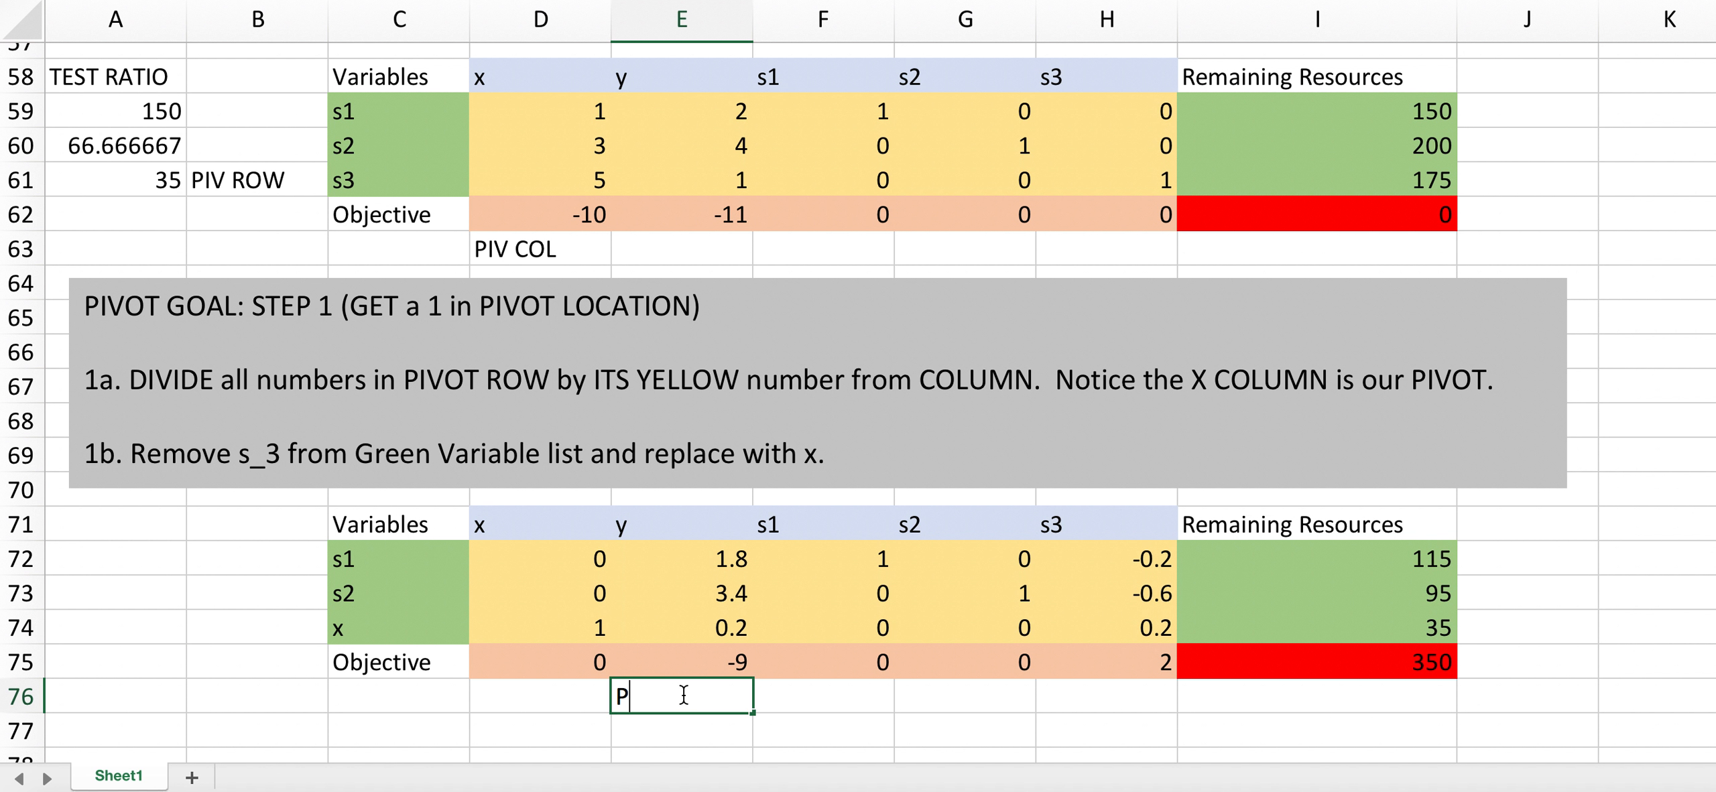
{"action": "type", "text": "IV COL"}
{"action": "left_click", "coordinate": [824, 731]}
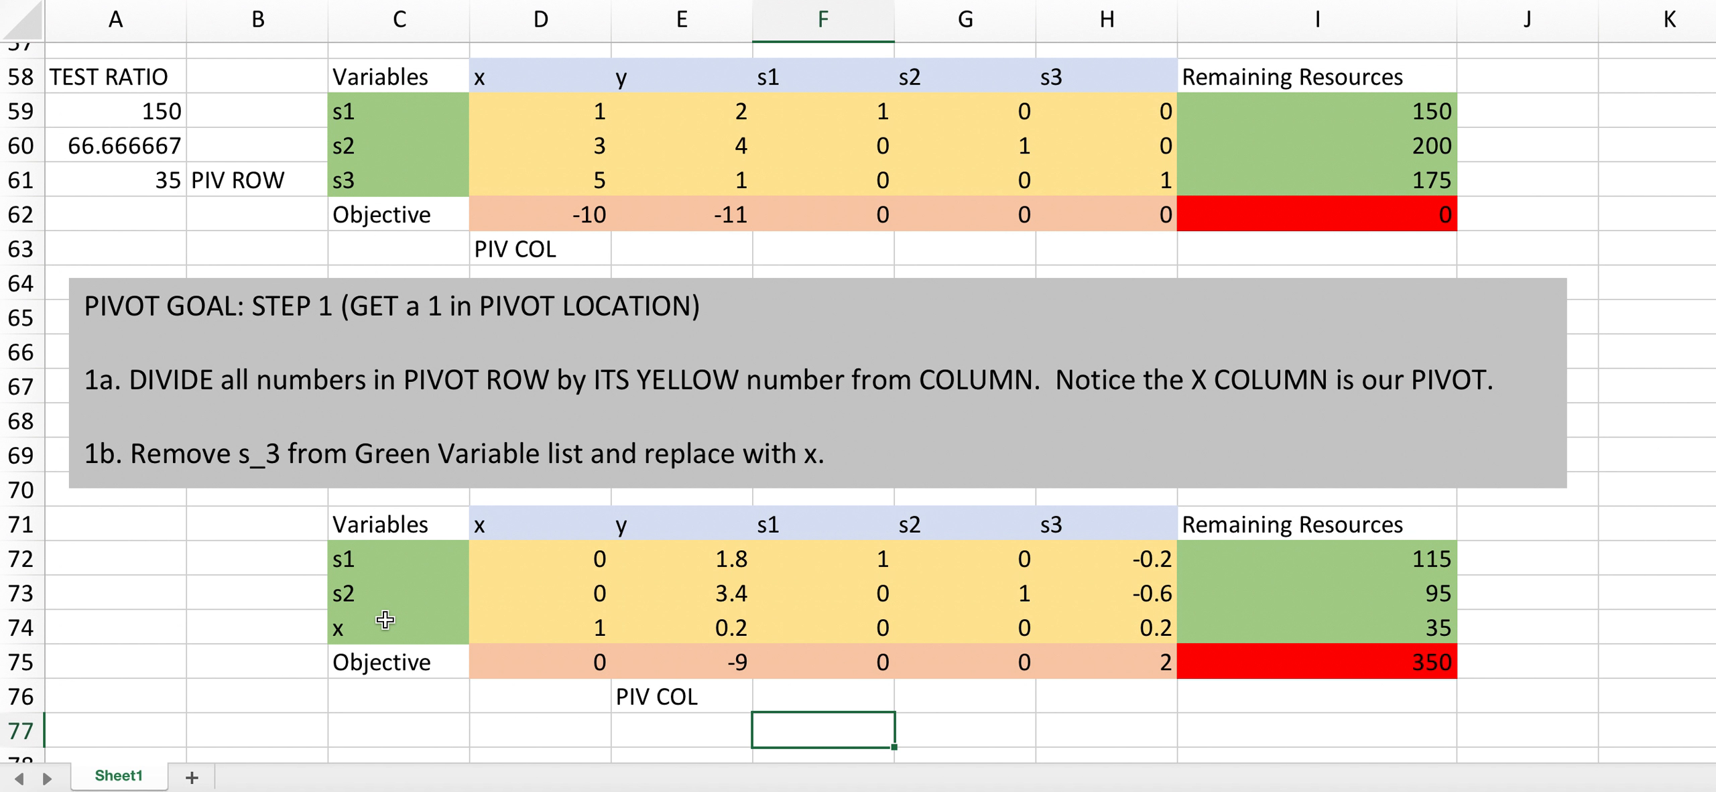
Enter the test ratio formula =I72/E72 in A72, beside the s1 row.
{"action": "left_click", "coordinate": [133, 562]}
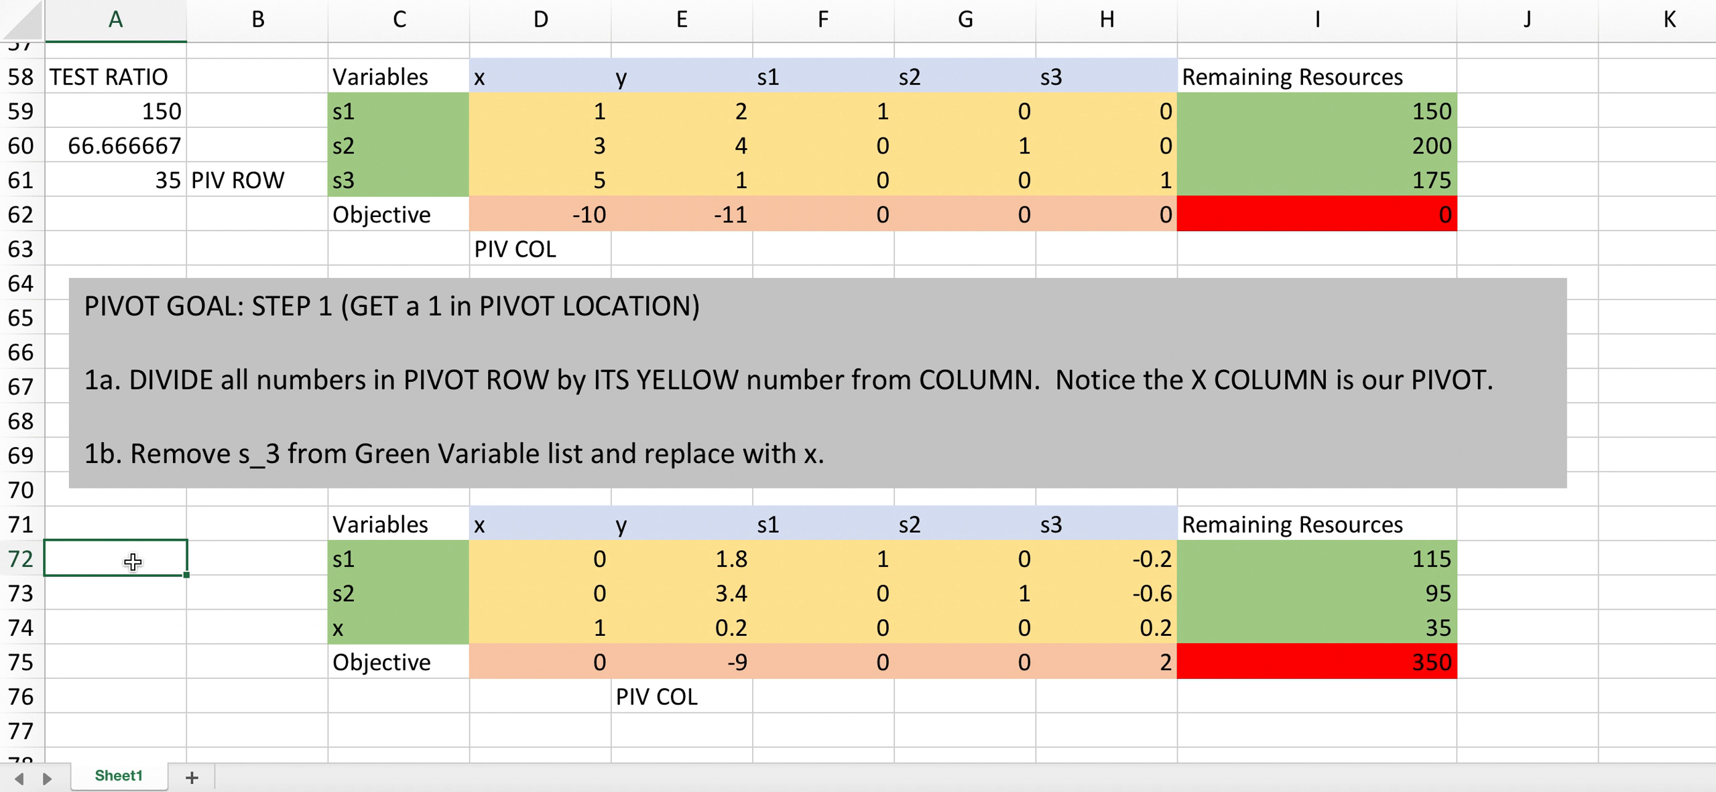
{"action": "type", "text": "="}
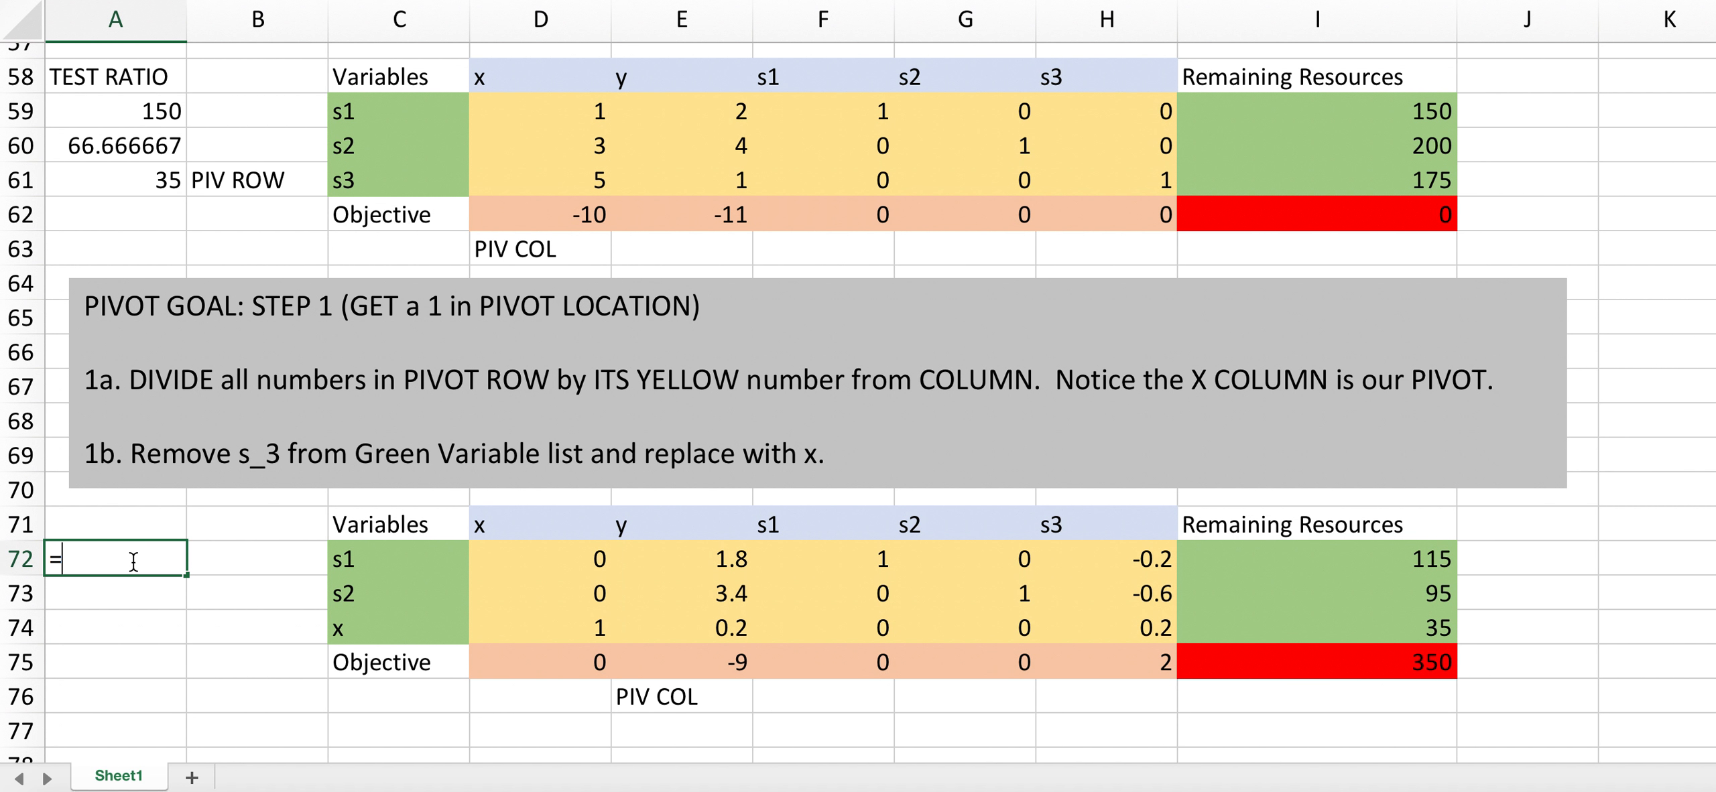
{"action": "left_click", "coordinate": [1369, 566]}
{"action": "type", "text": "/"}
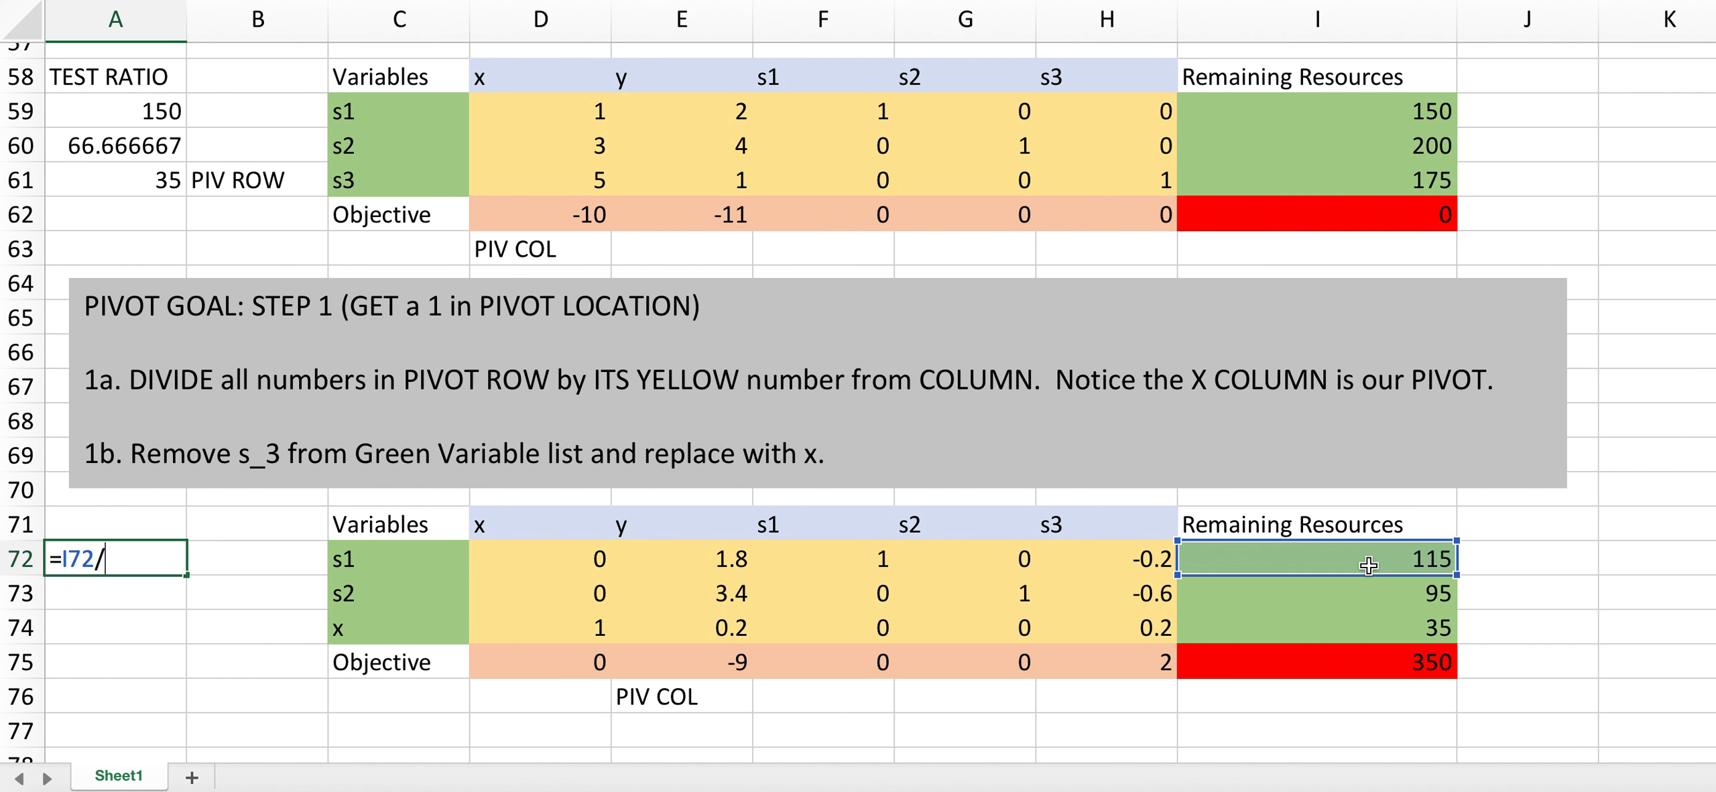
{"action": "left_click", "coordinate": [719, 563]}
{"action": "key", "text": "Return"}
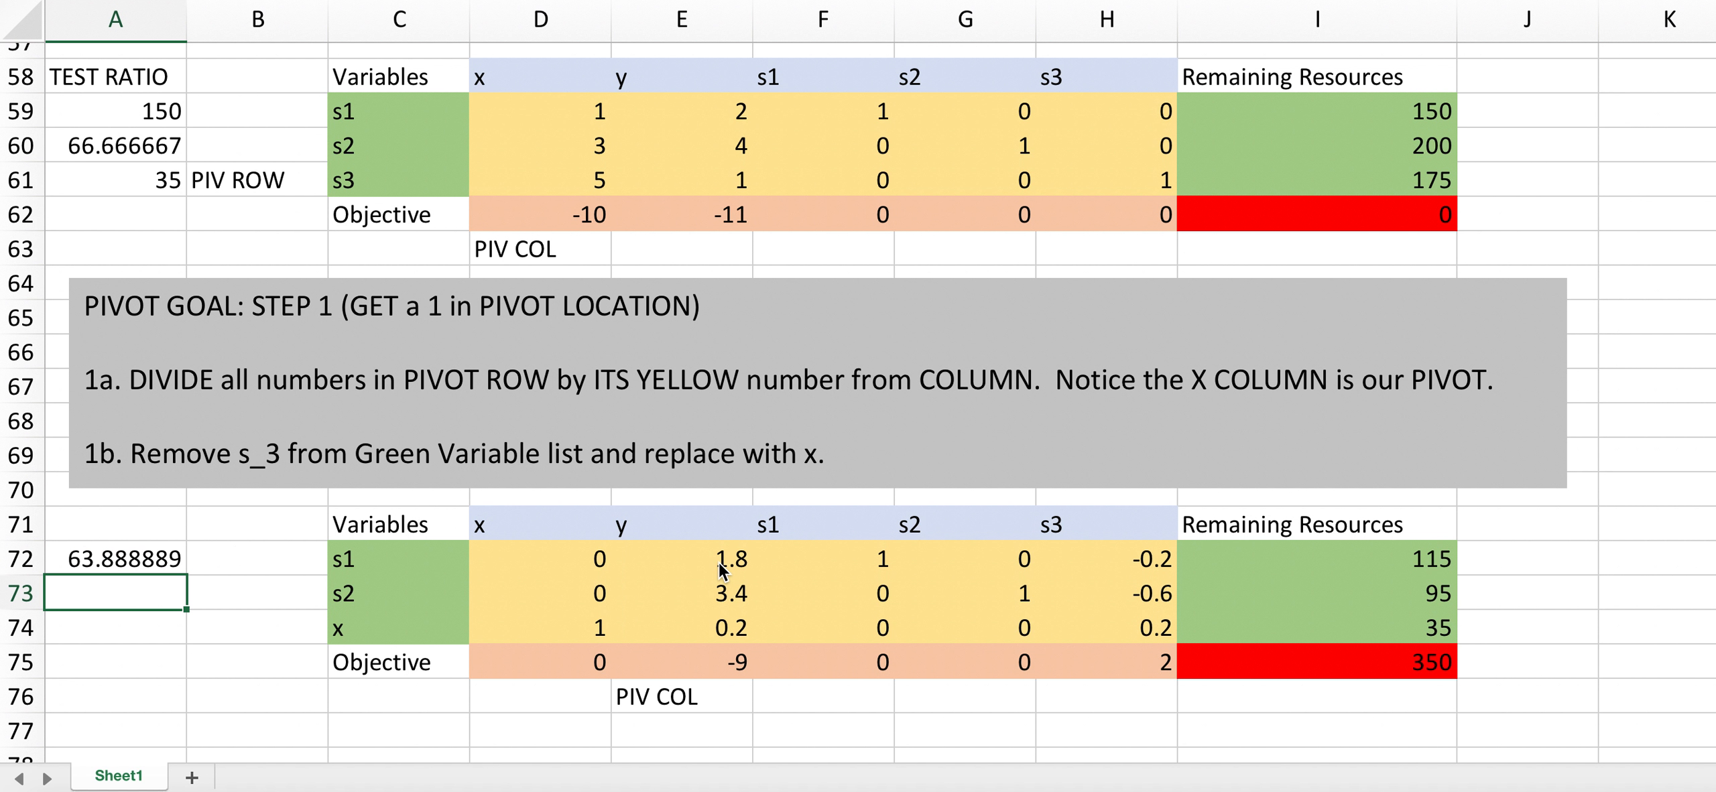
Fill the A72 test ratio formula down through A74 for the s2 and x rows.
{"action": "left_click", "coordinate": [161, 560]}
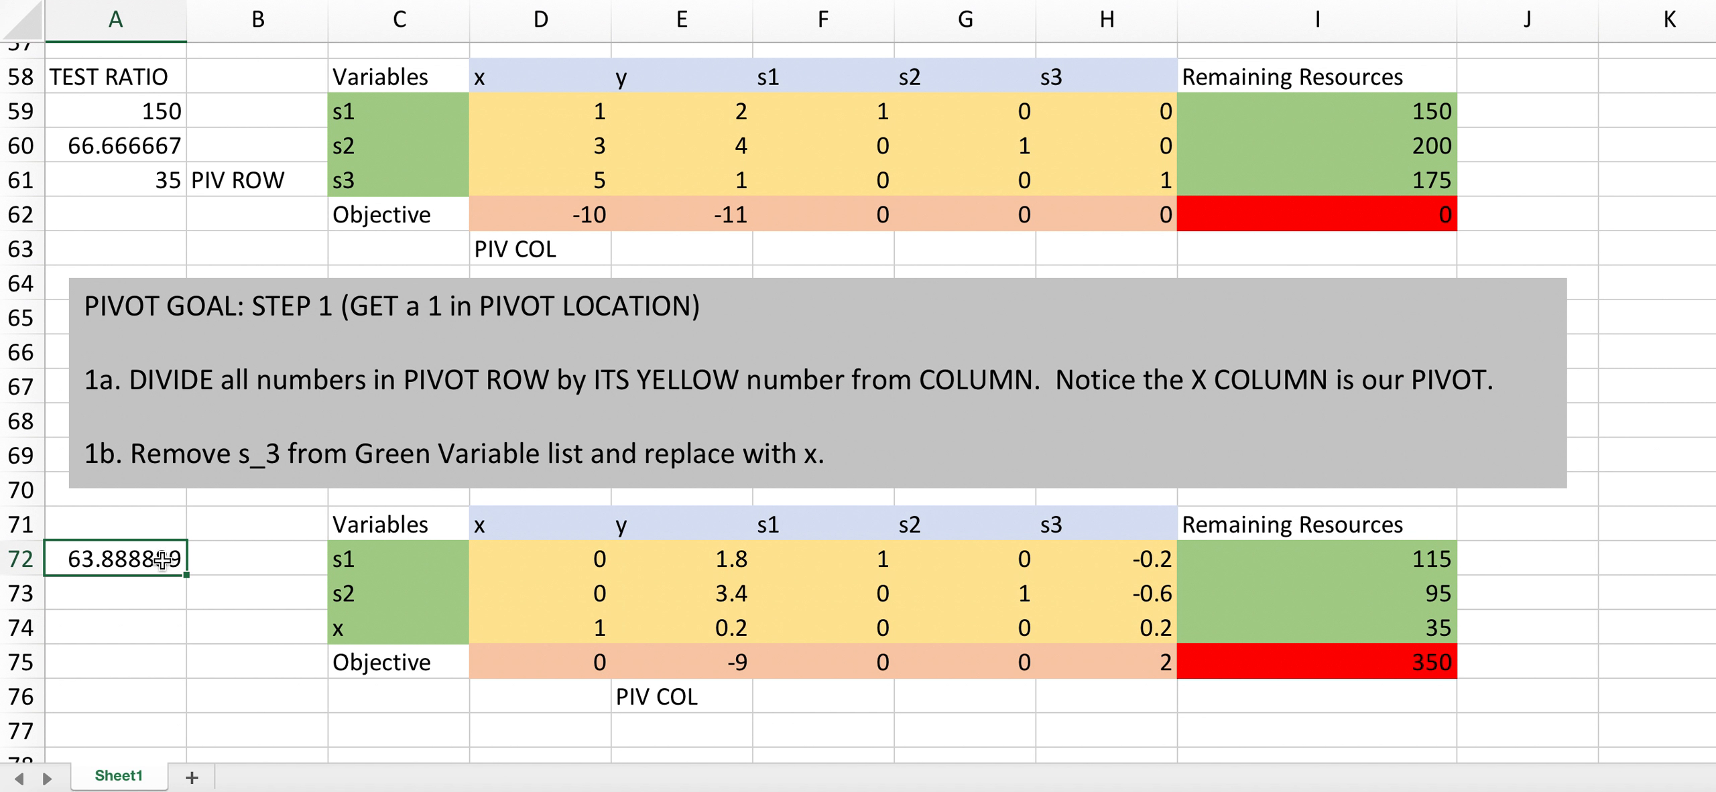
{"action": "left_click_drag", "start_coordinate": [186, 573], "coordinate": [186, 637]}
{"action": "left_click", "coordinate": [232, 700]}
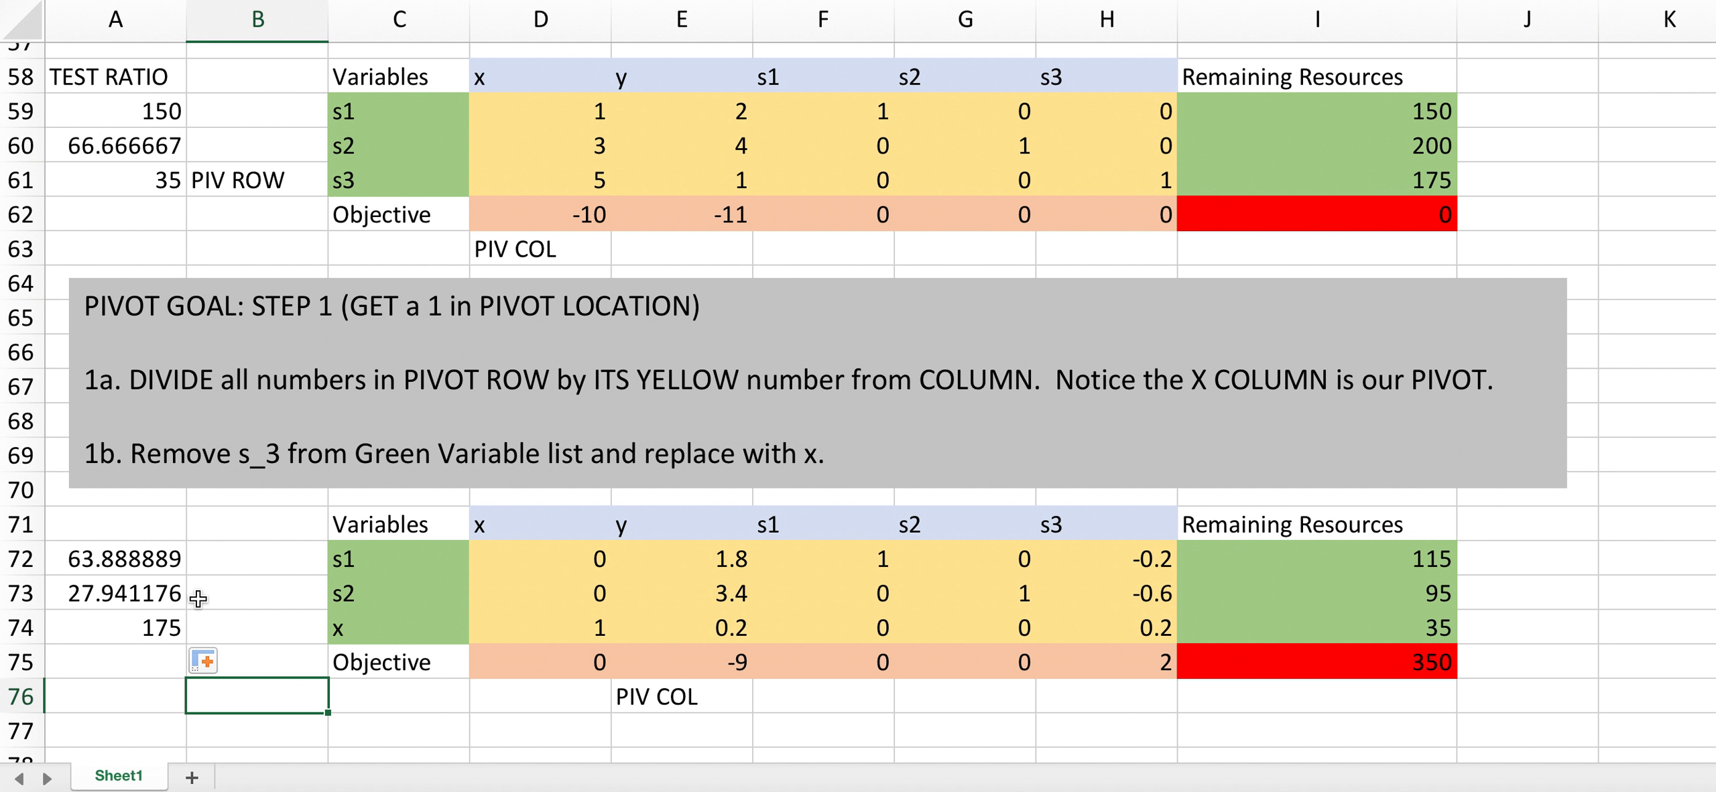
Enter the label PIV ROW in B73, beside the s2 row's test ratio.
{"action": "left_click", "coordinate": [262, 596]}
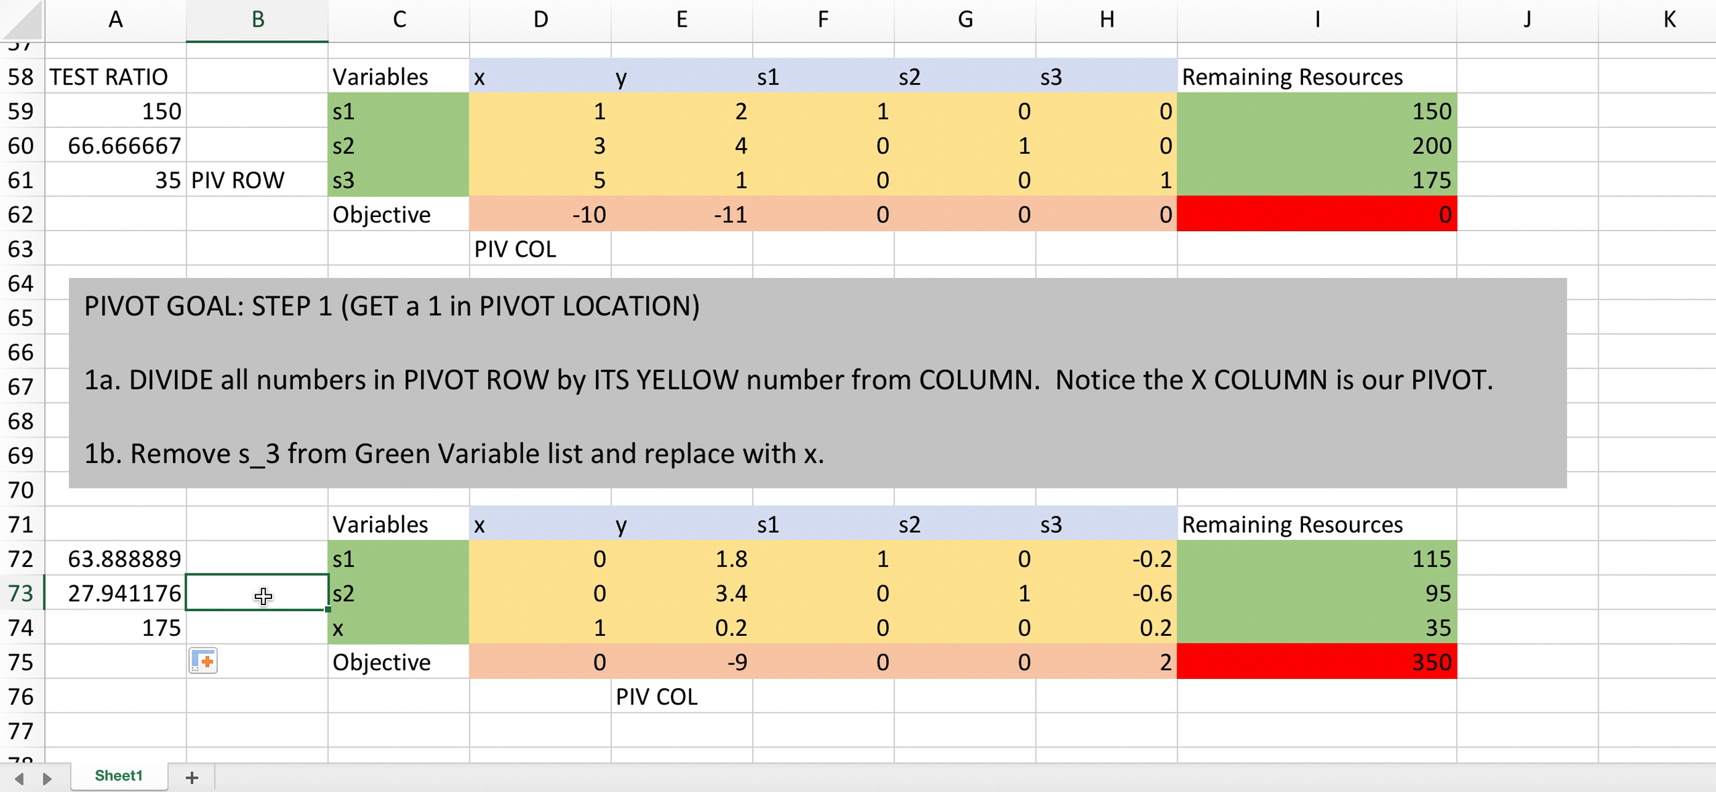
{"action": "type", "text": "PIV ROW"}
{"action": "left_click", "coordinate": [271, 702]}
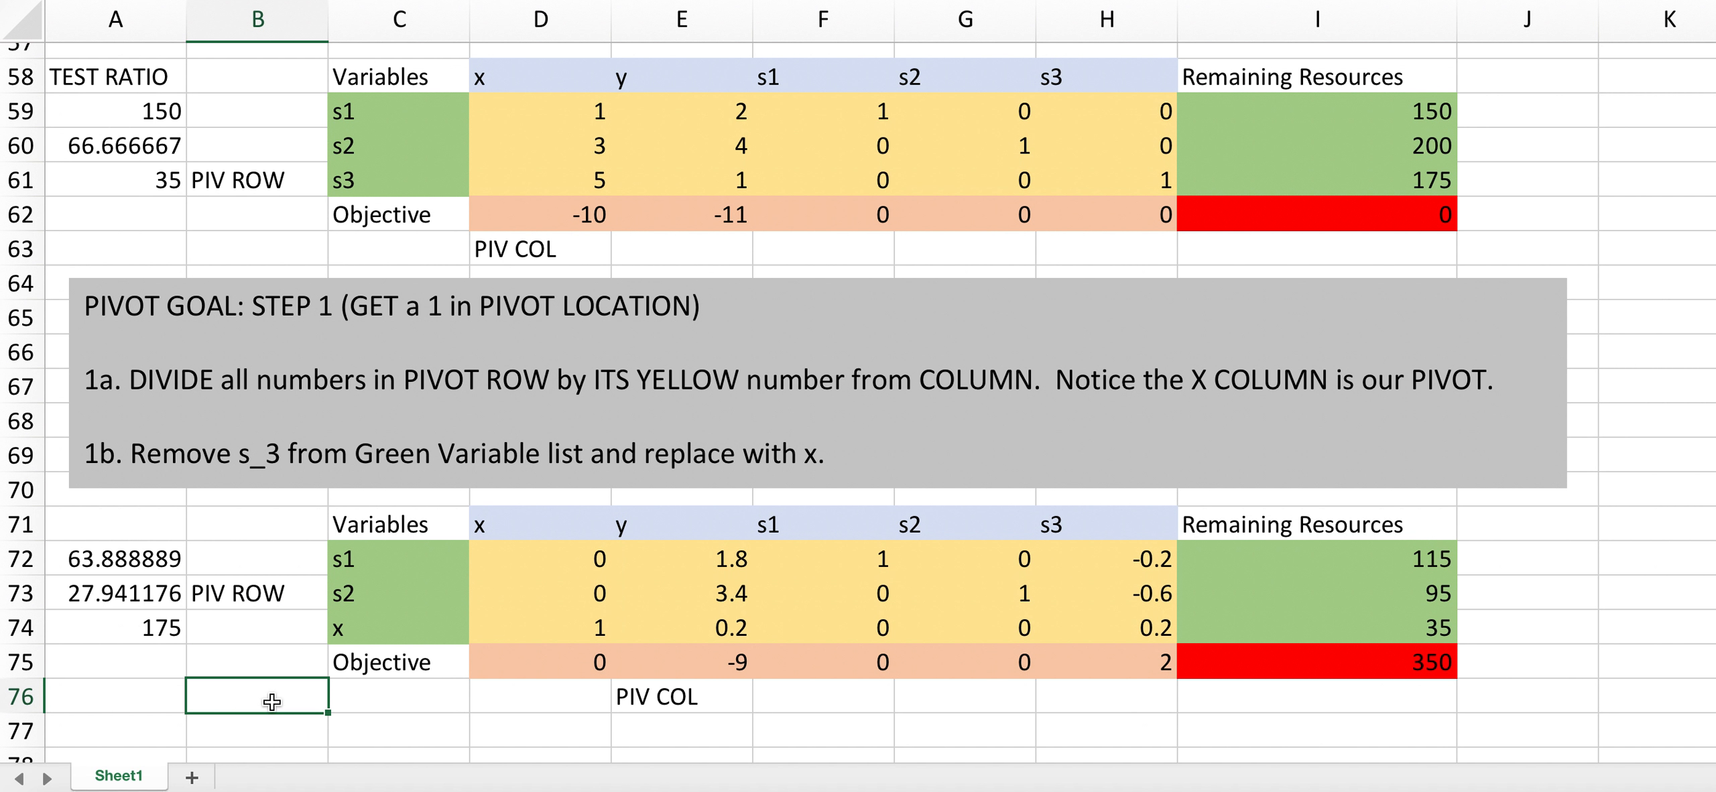